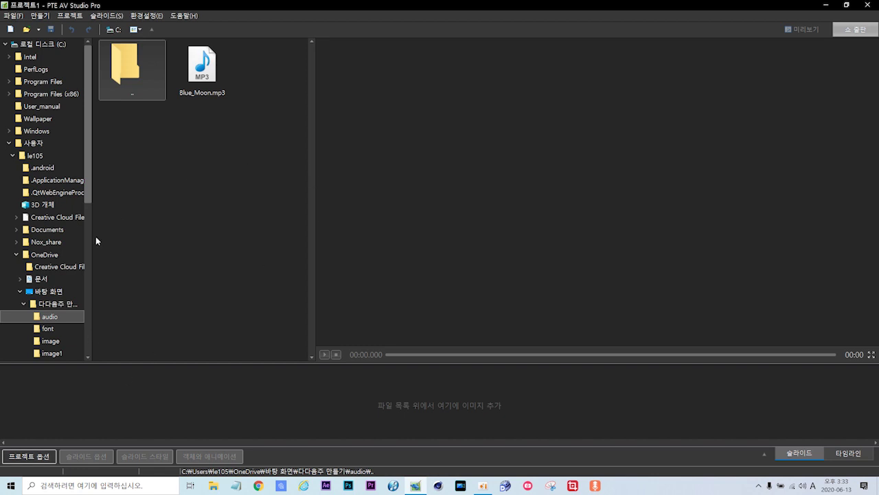
# Insert a blank slide into the project and set its duration to 20 seconds
pyautogui.rightClick(76, 388)
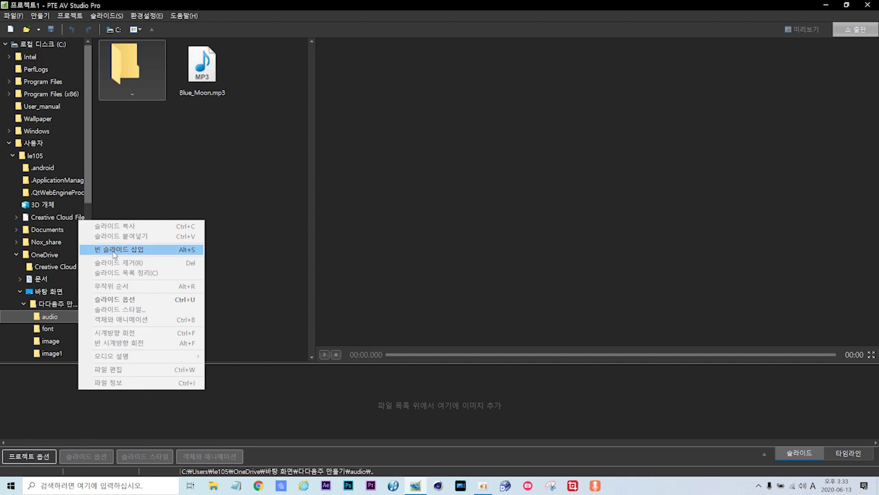
pyautogui.click(114, 251)
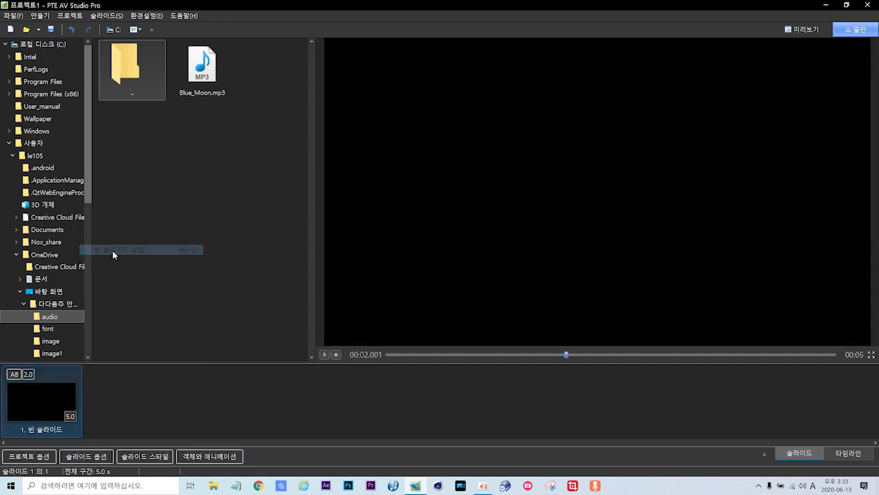
pyautogui.click(72, 416)
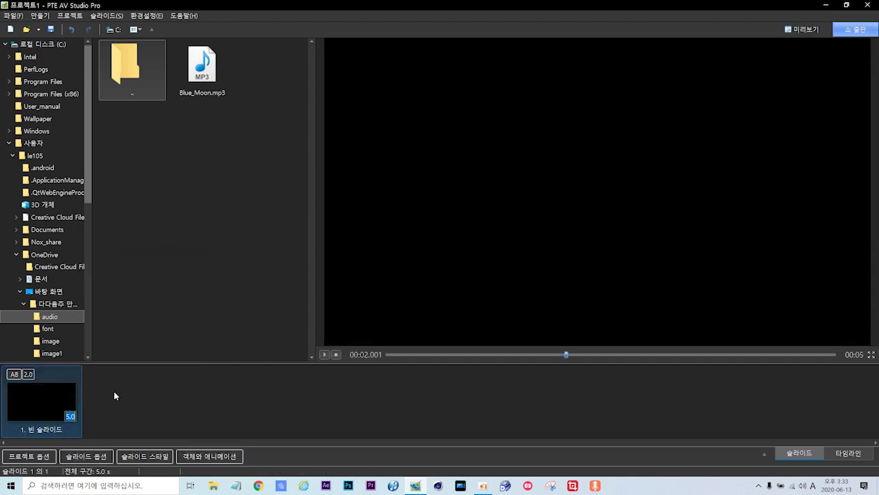
pyautogui.write('20')
# Open the slide's objects and animation editor, add a frame object and rename it aaa
pyautogui.click(211, 458)
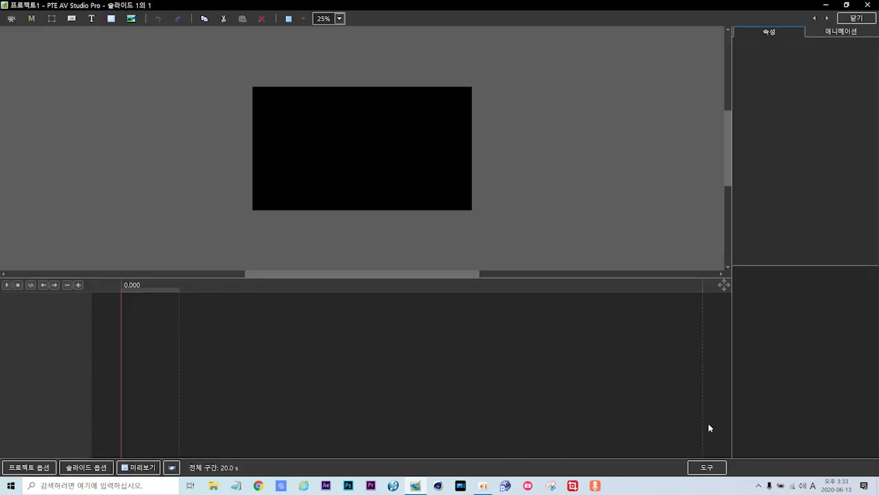
pyautogui.click(48, 21)
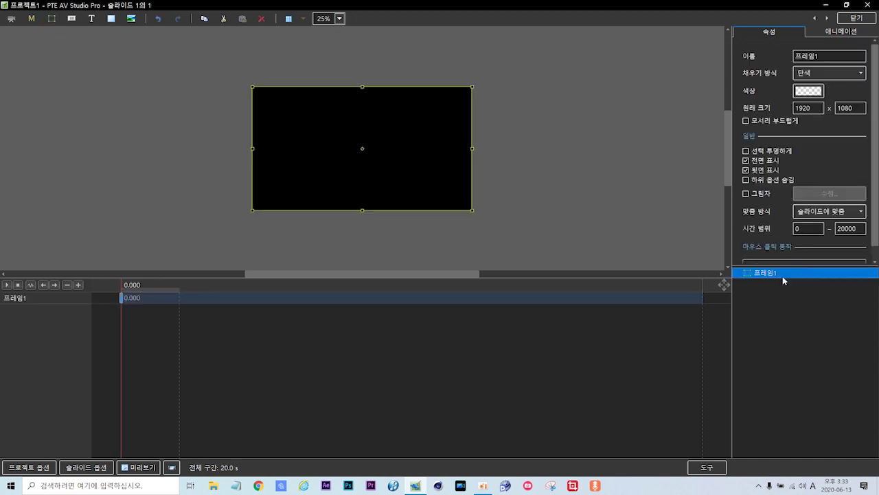
pyautogui.doubleClick(826, 55)
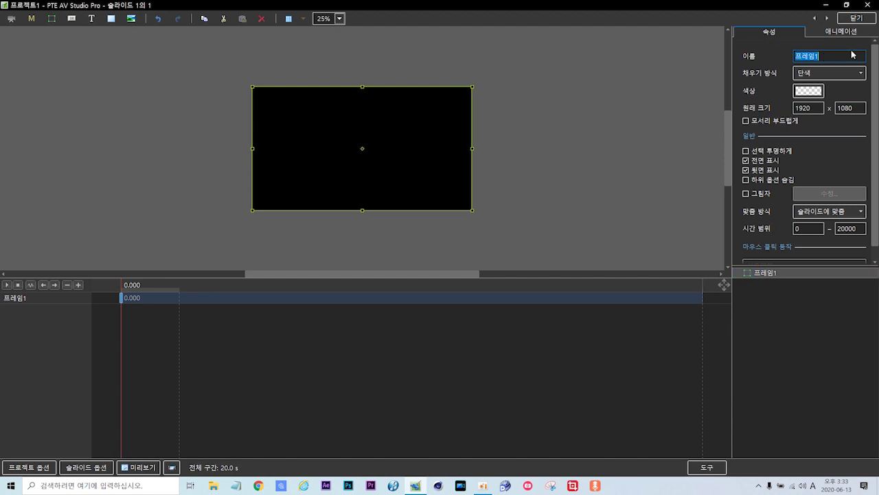
pyautogui.press('BackSpace')
pyautogui.write('aaa')
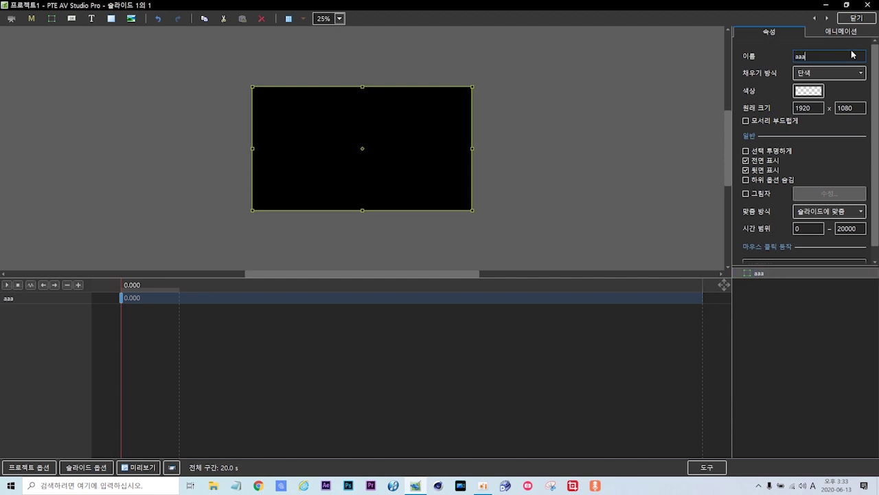
pyautogui.click(759, 273)
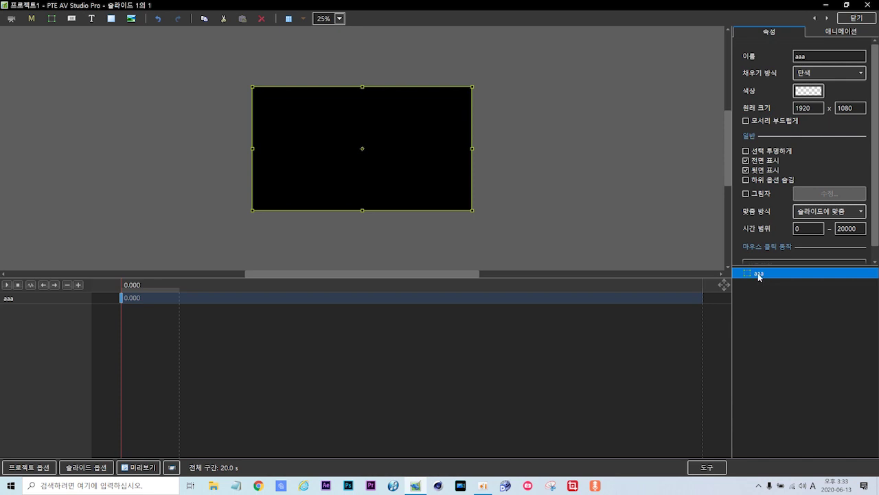
pyautogui.click(842, 38)
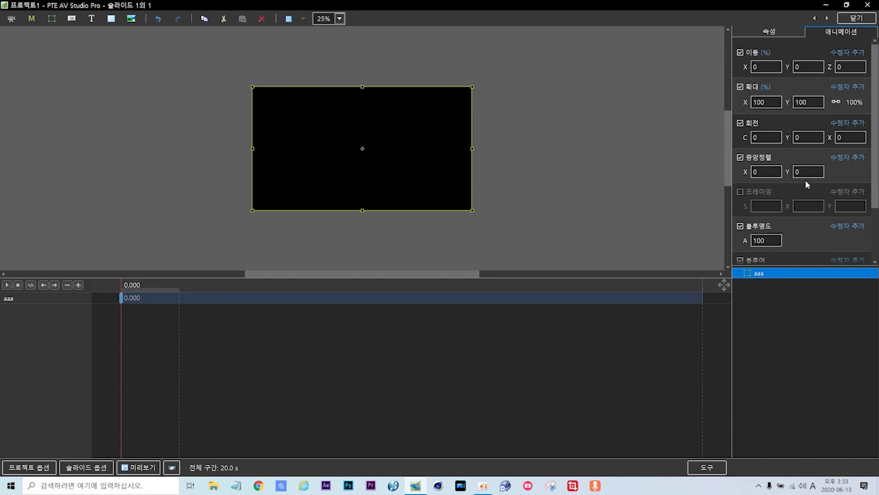
pyautogui.click(769, 32)
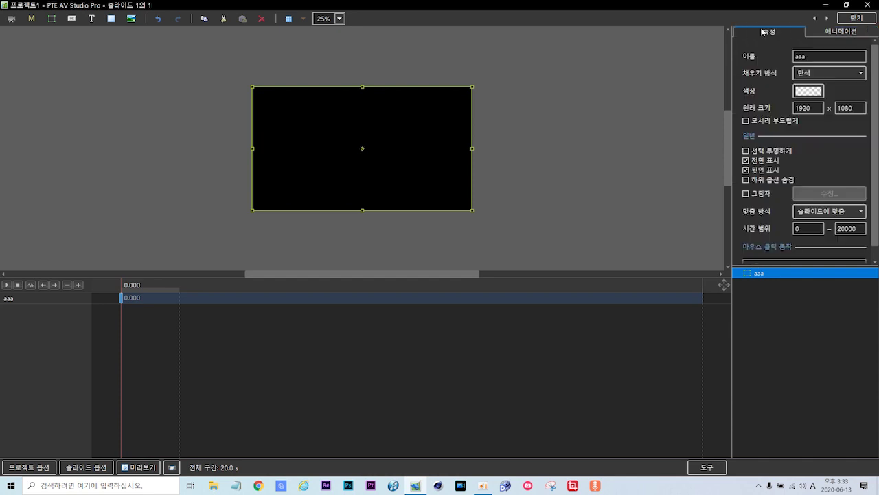
pyautogui.rightClick(775, 273)
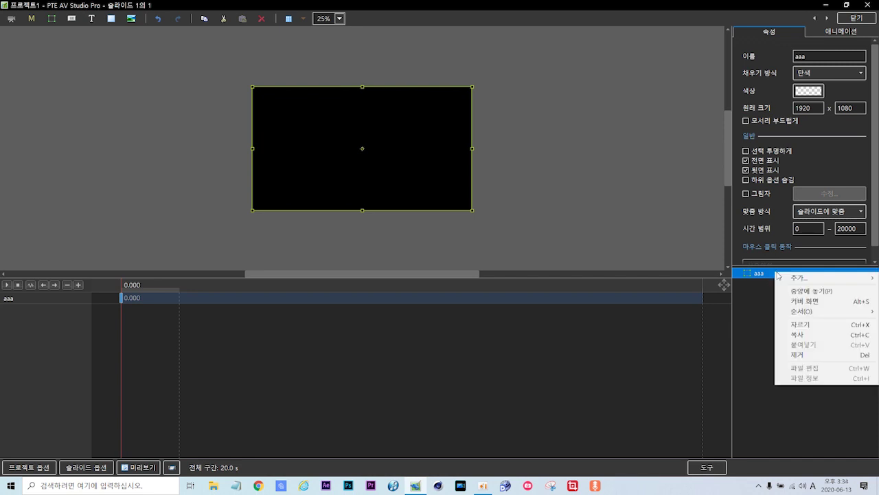
pyautogui.moveTo(784, 278)
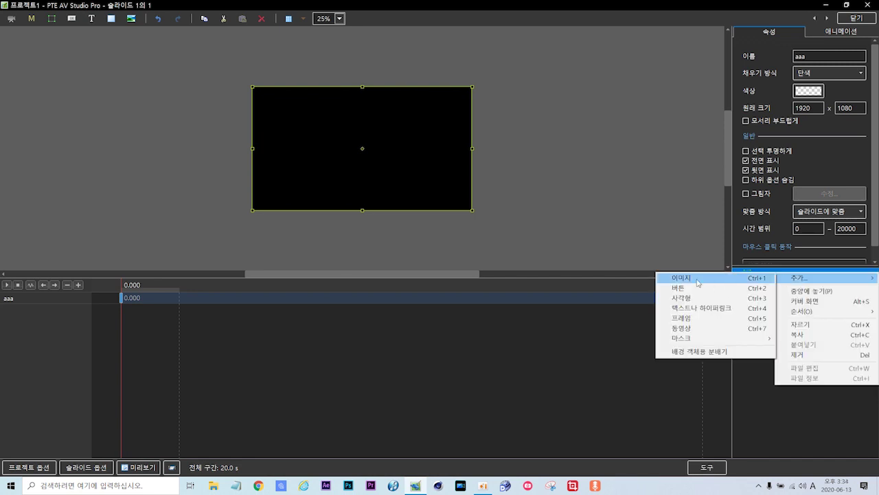
pyautogui.click(697, 278)
pyautogui.click(430, 16)
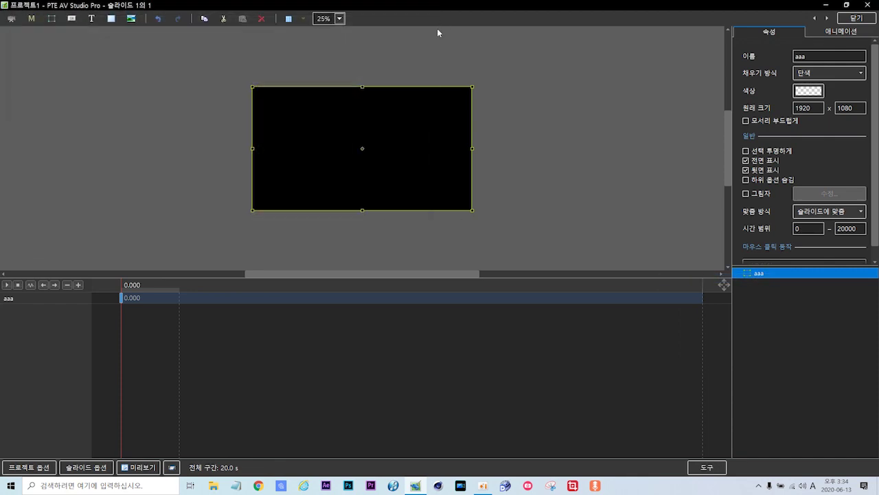
# Add the image aa inside the aaa frame and scale it to 50% in X and Y
pyautogui.click(131, 19)
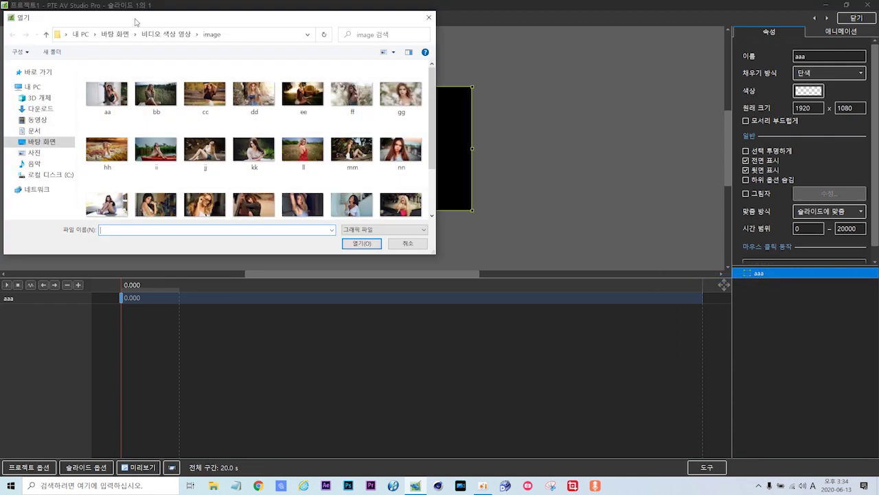
pyautogui.doubleClick(124, 88)
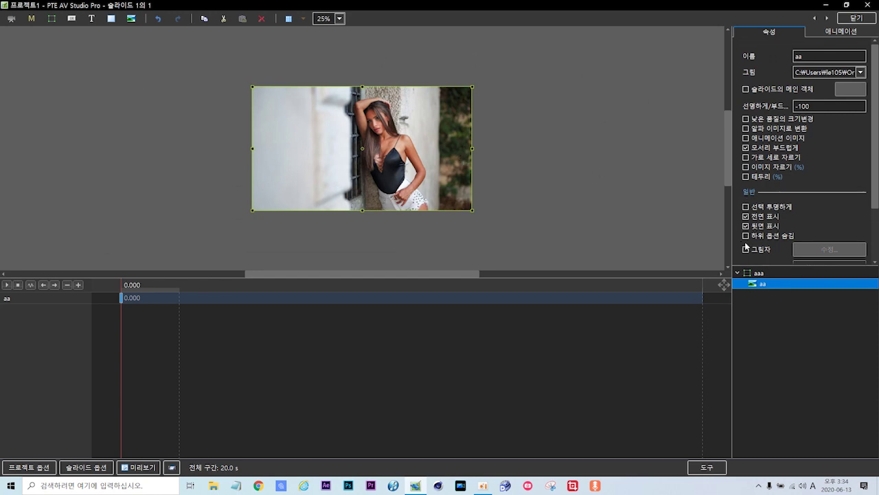
pyautogui.click(830, 31)
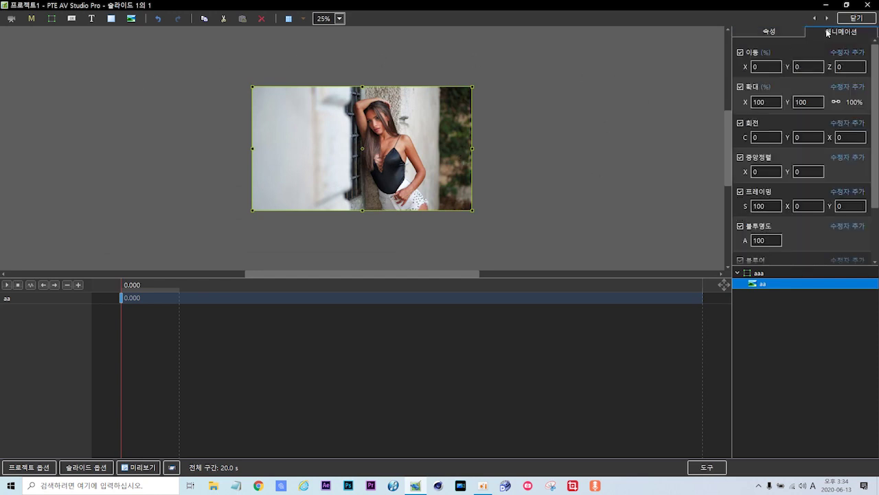
pyautogui.doubleClick(770, 102)
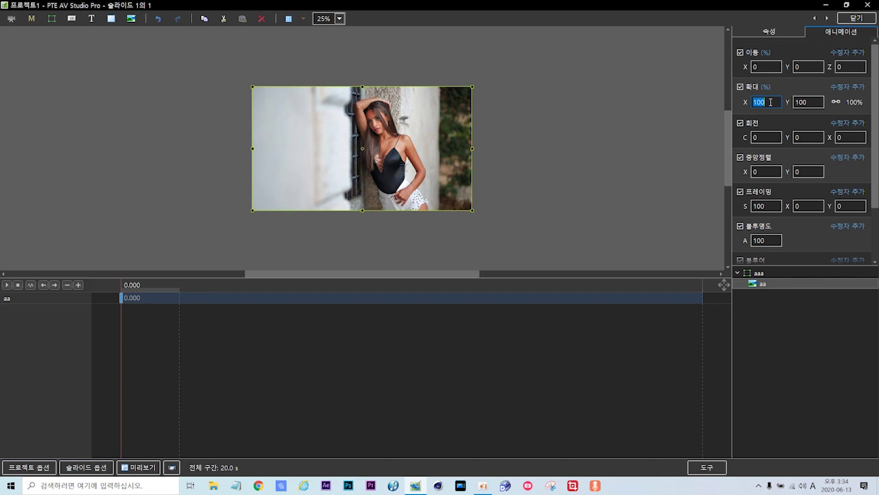
pyautogui.write('50')
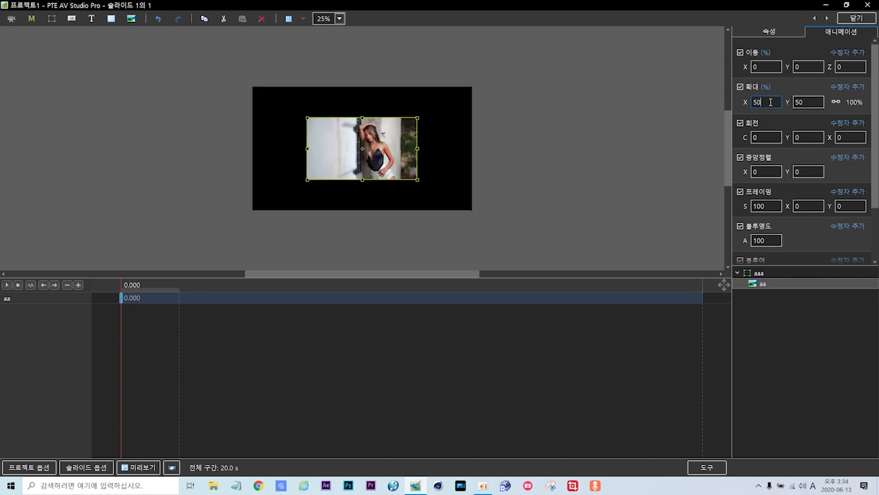
# Enable the border on image aa and set the border width to 2
pyautogui.click(769, 31)
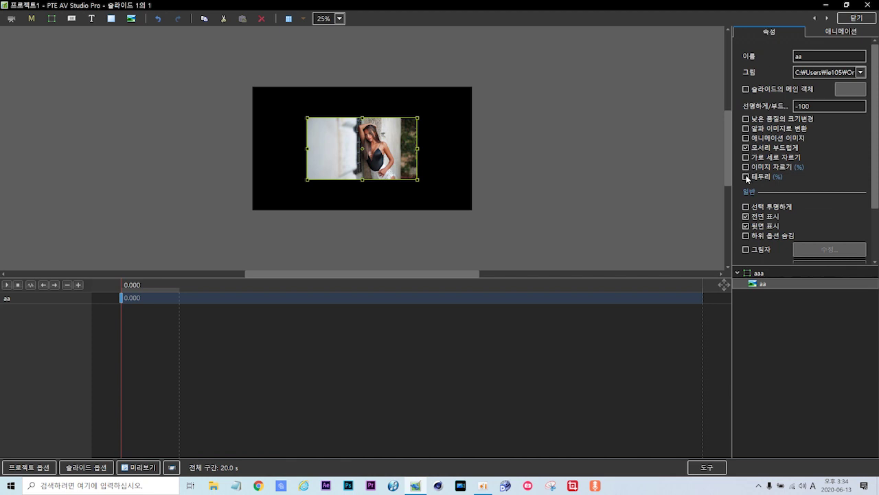
pyautogui.click(748, 178)
pyautogui.doubleClick(836, 189)
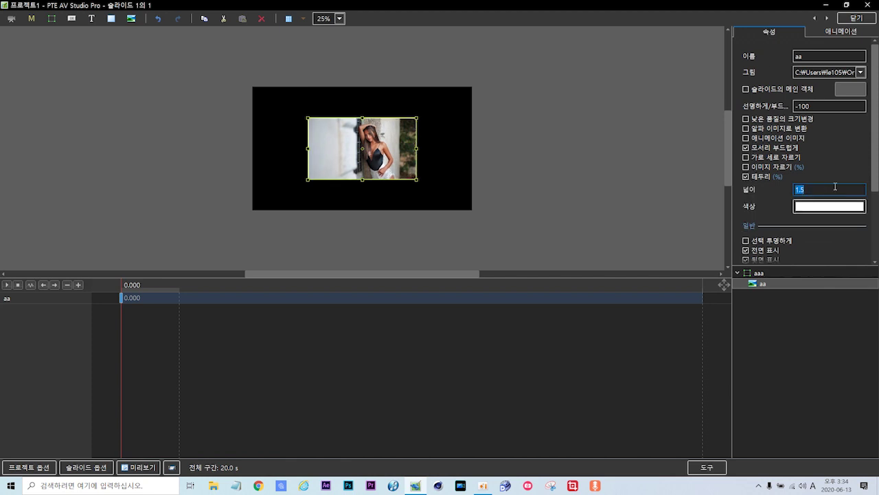
pyautogui.press('BackSpace')
pyautogui.write('2')
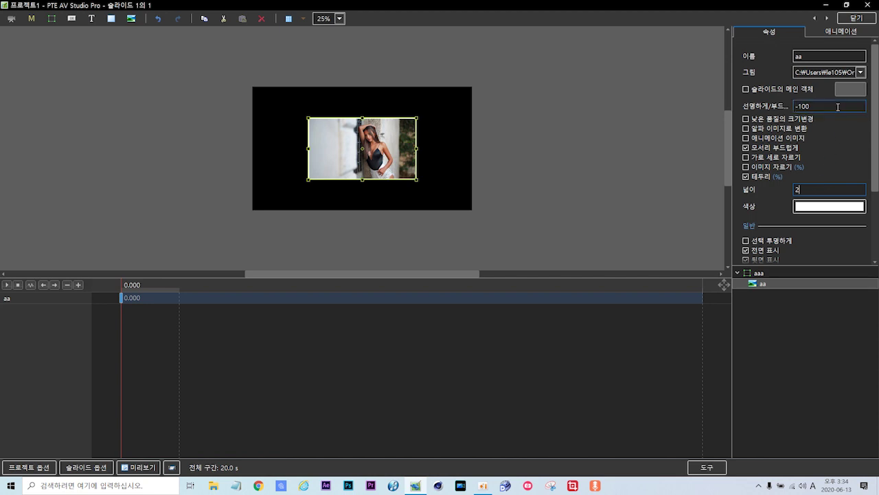
pyautogui.press('Return')
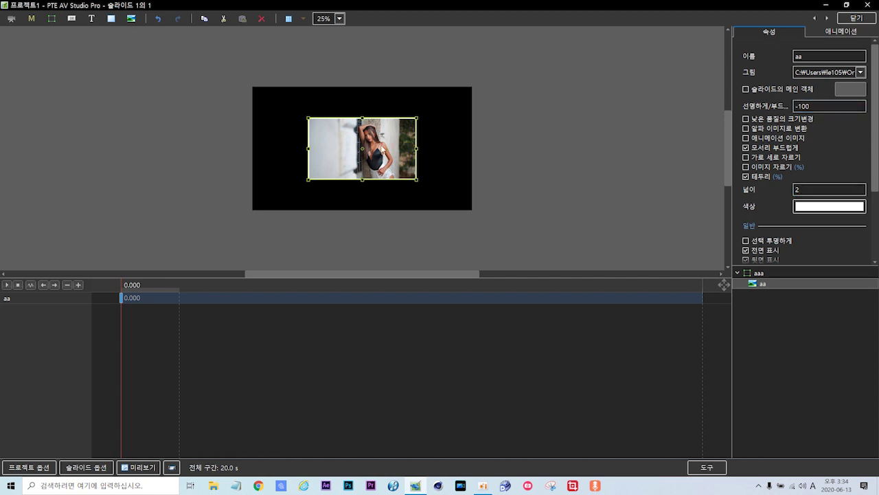
# Set the X position of image aa to -152 so it sits outside the slide's left edge
pyautogui.click(839, 31)
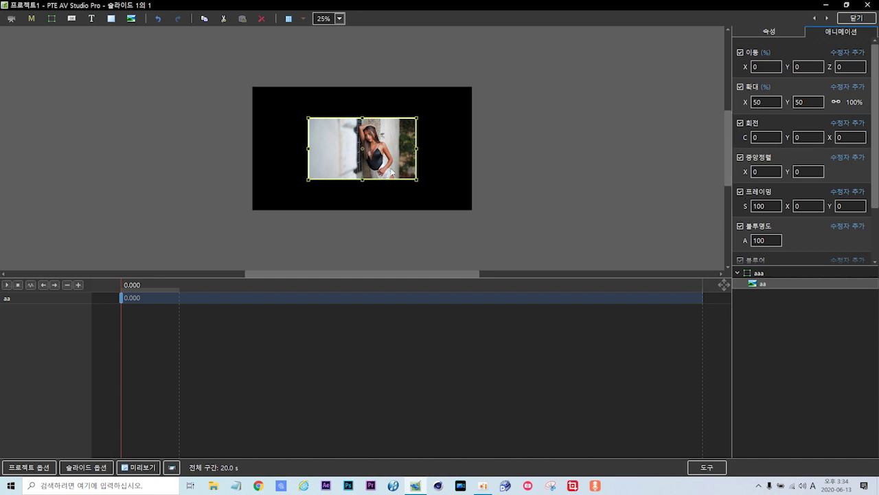
pyautogui.click(758, 68)
pyautogui.write('-16')
pyautogui.press('BackSpace')
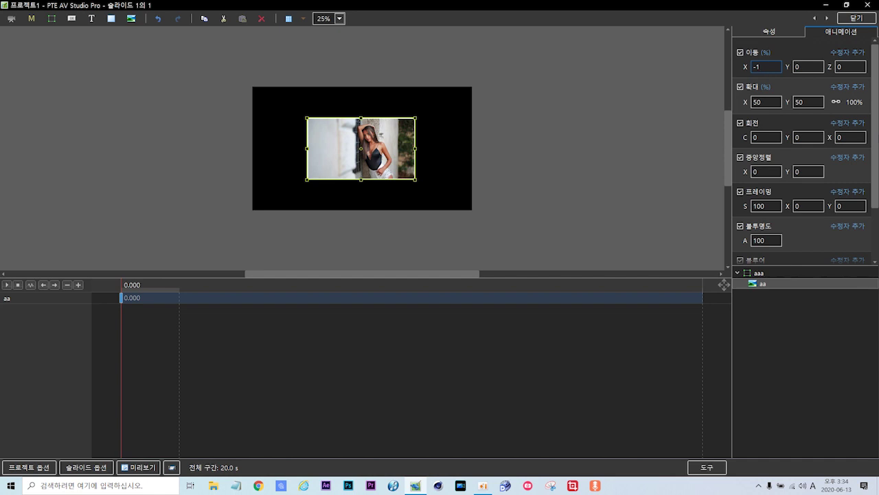
pyautogui.write('52')
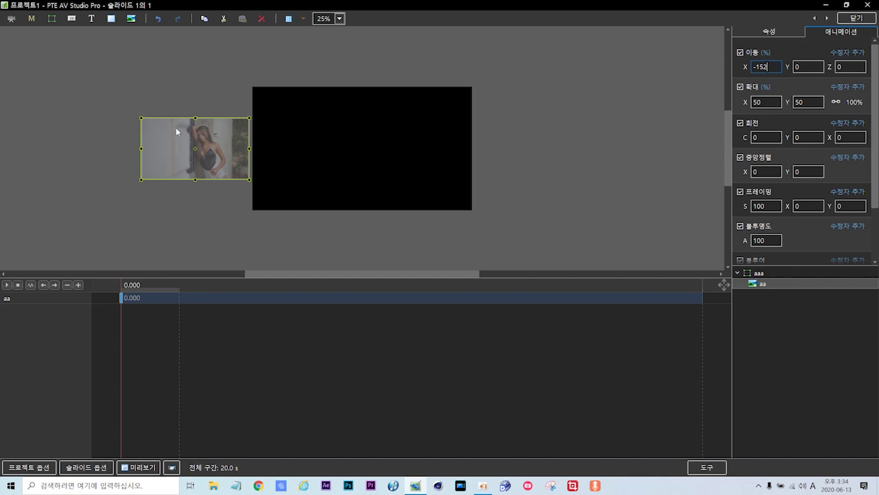
pyautogui.click(208, 215)
pyautogui.click(196, 150)
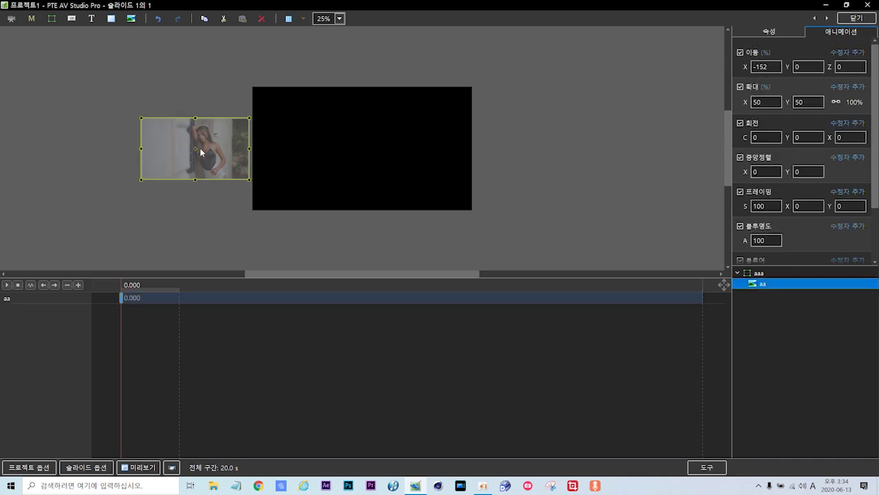
# Examine the image's offset from the slide edge with the grid shown and at 50% zoom, then restore the 25% view without the grid
pyautogui.click(288, 20)
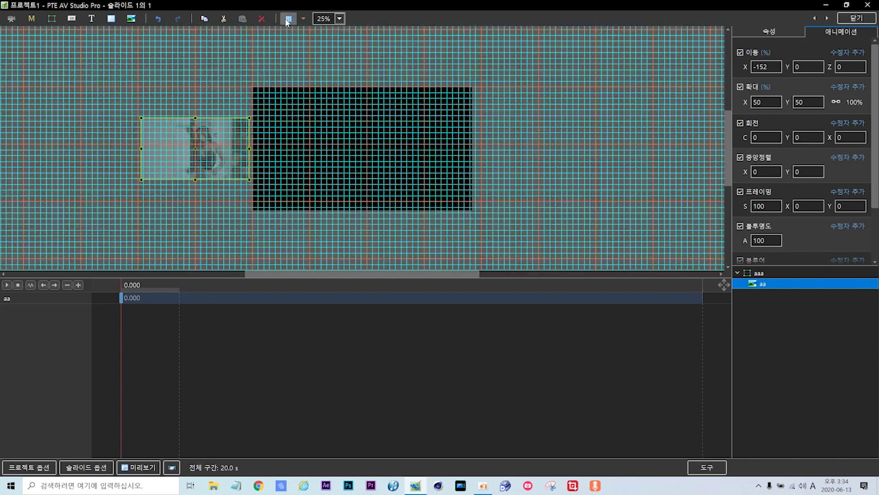
pyautogui.click(339, 19)
pyautogui.click(341, 88)
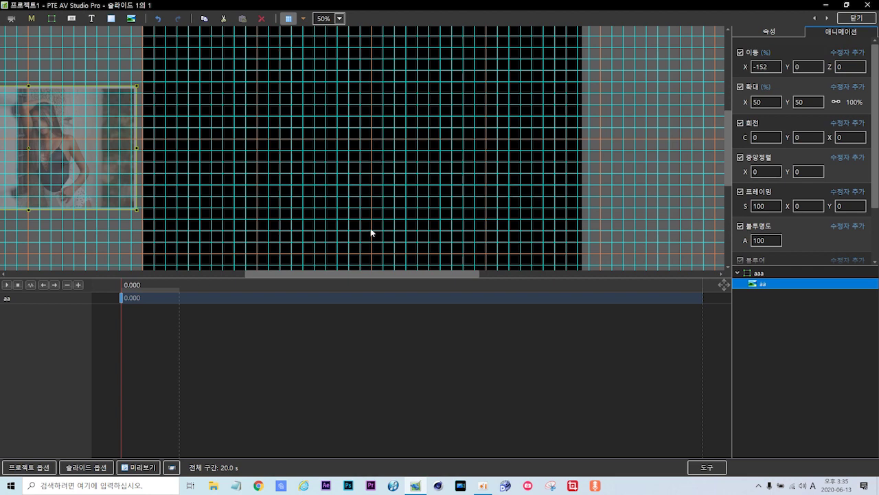
pyautogui.click(338, 18)
pyautogui.click(335, 101)
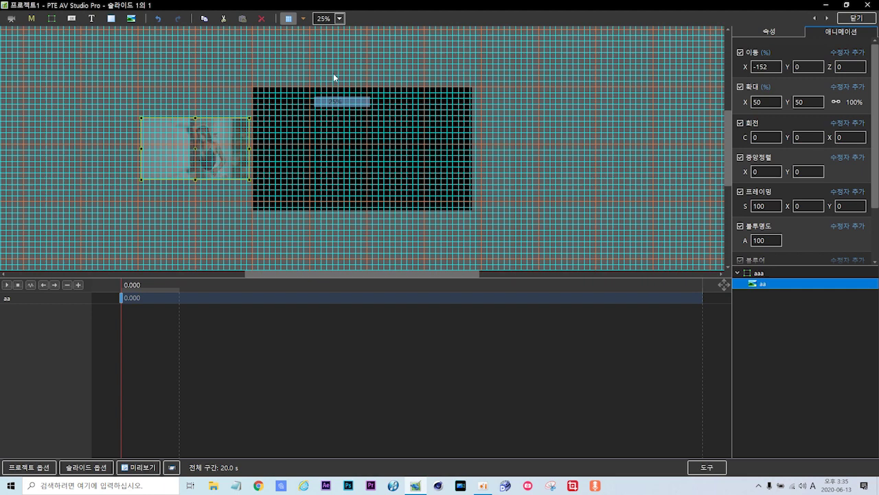
pyautogui.click(289, 19)
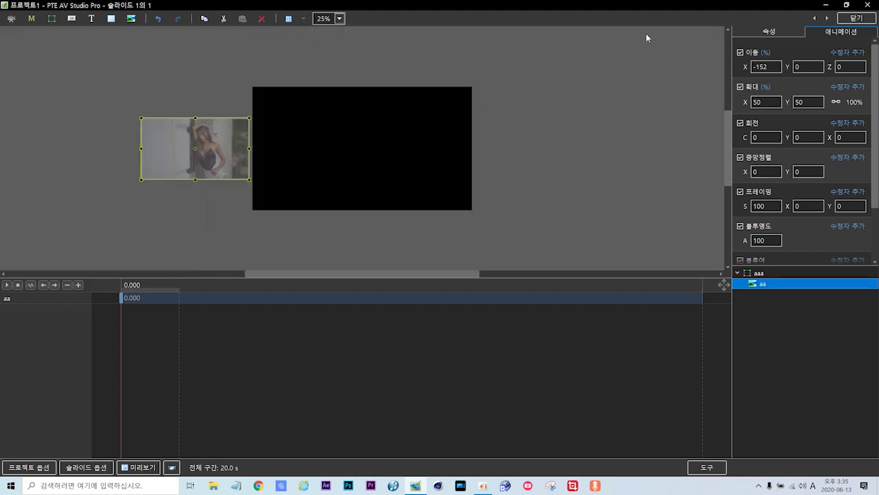
# Add a second keyframe to image aa and set its keyframe time to 5000 ms
pyautogui.click(120, 296)
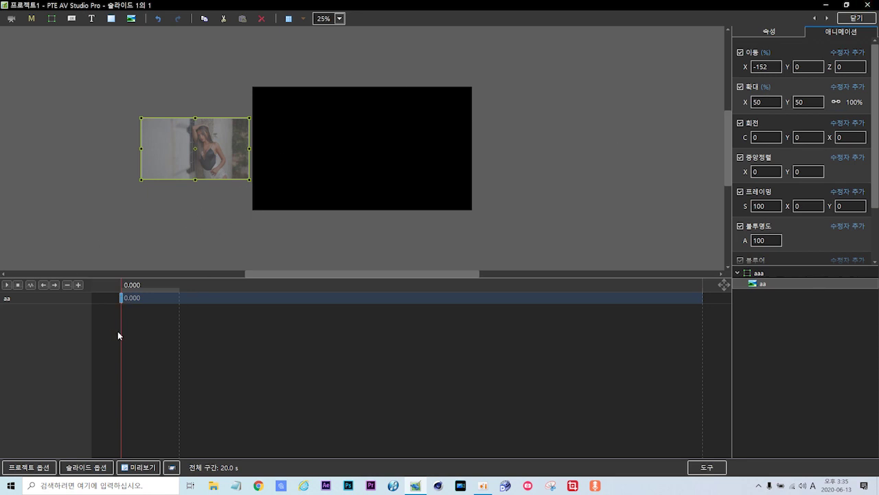
pyautogui.moveTo(120, 337); pyautogui.dragTo(250, 310)
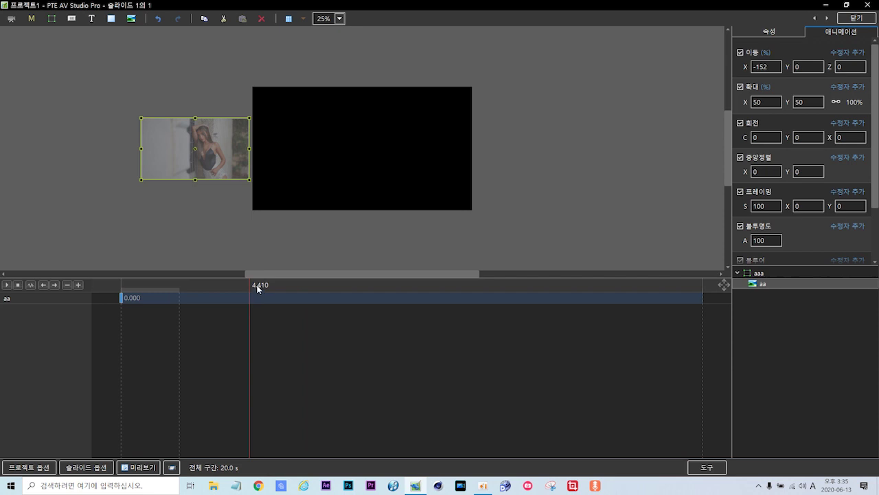
pyautogui.click(80, 286)
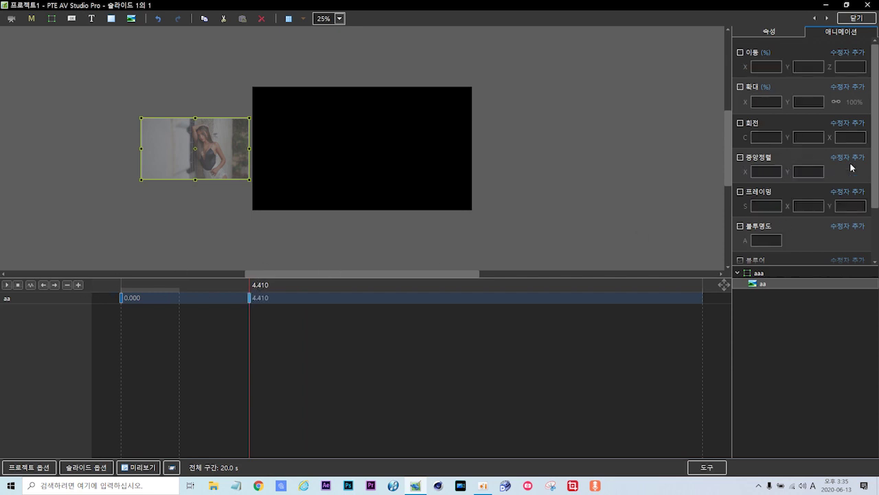
pyautogui.click(874, 235)
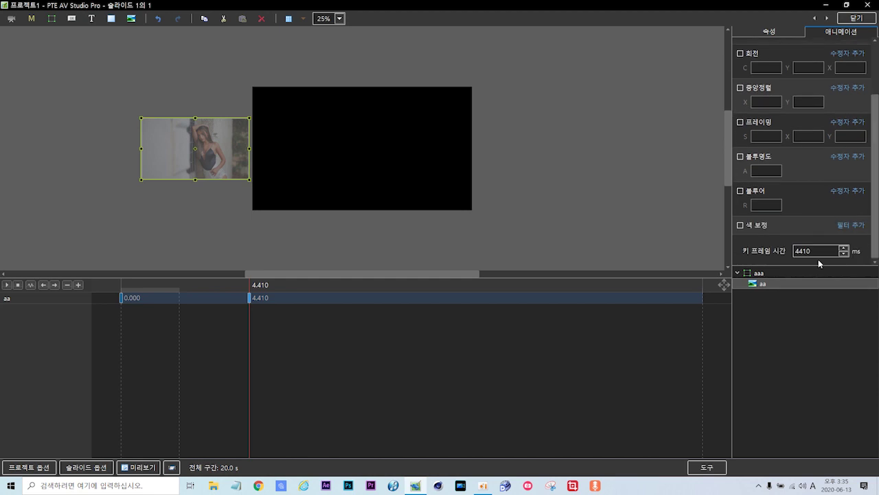
pyautogui.doubleClick(814, 251)
pyautogui.press('BackSpace')
pyautogui.write('5000')
pyautogui.click(265, 300)
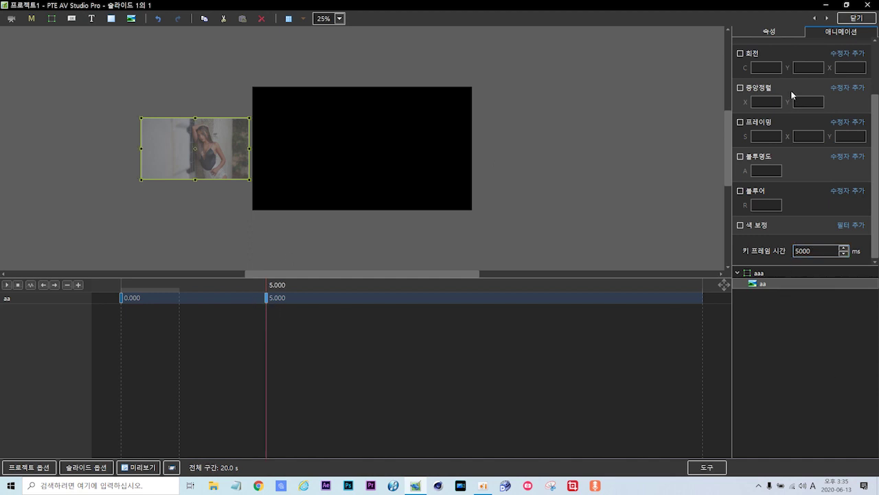
# Enable position animation on image aa's 5000 ms keyframe and set its X position to 0
pyautogui.scroll(3, 876, 121)
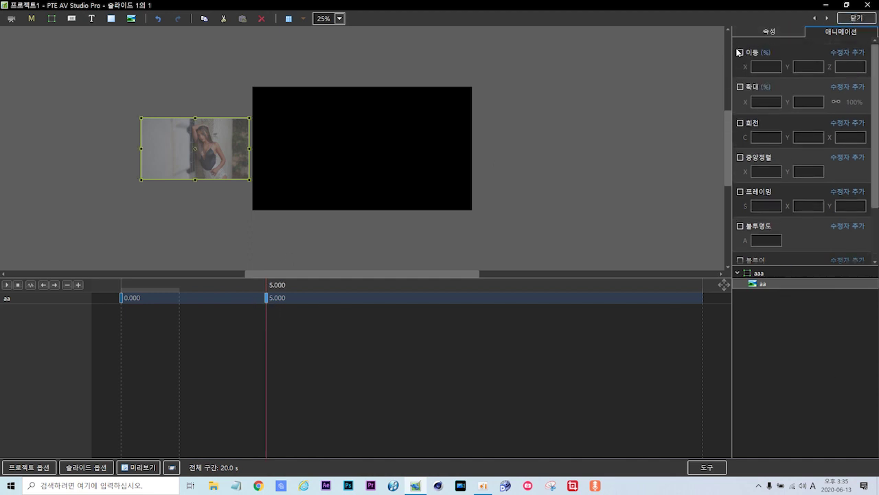
pyautogui.click(740, 54)
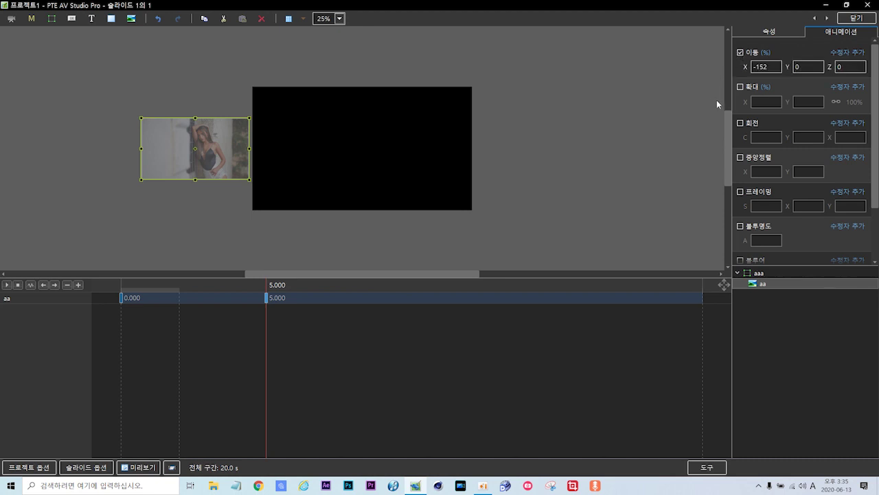
pyautogui.doubleClick(770, 67)
pyautogui.press('BackSpace')
pyautogui.write('0')
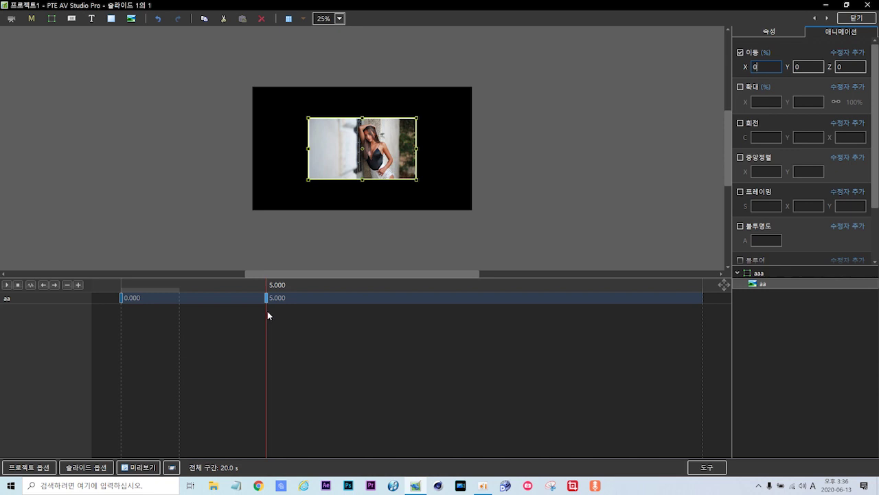
# Add a third keyframe to image aa after the 5000 ms one and set its keyframe time to 7000 ms
pyautogui.moveTo(265, 312); pyautogui.dragTo(311, 309)
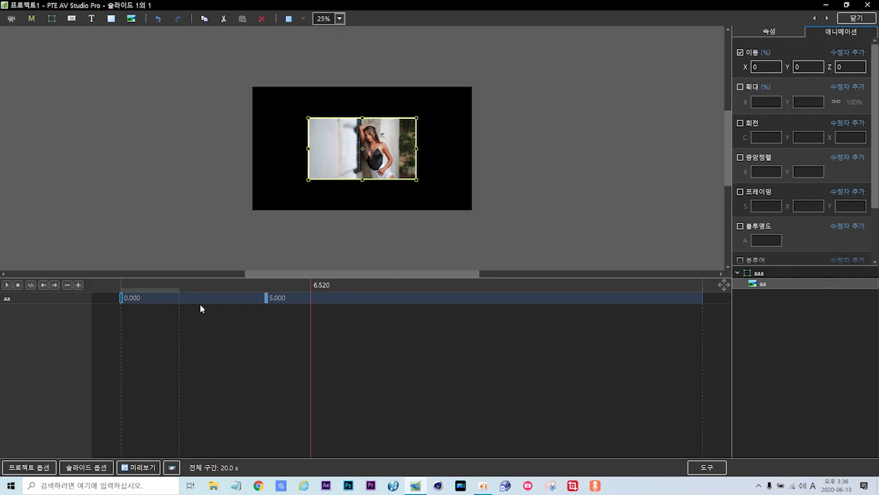
pyautogui.click(78, 285)
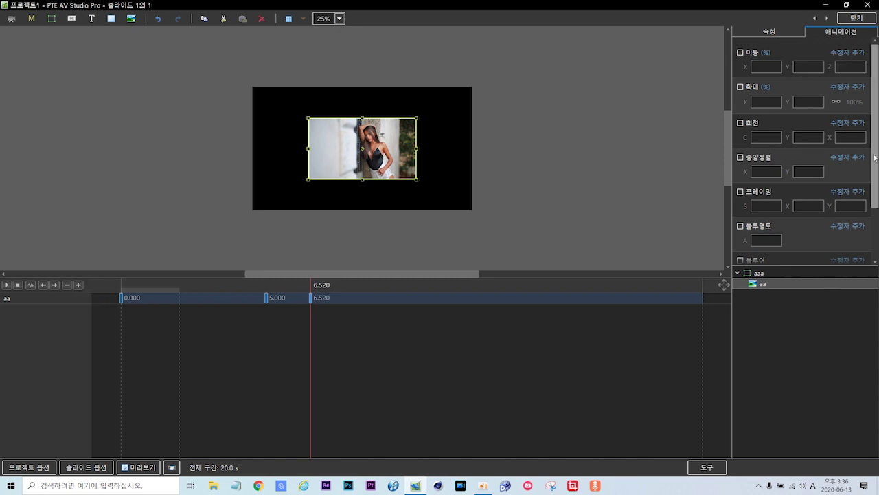
pyautogui.scroll(-2, 874, 158)
pyautogui.doubleClick(804, 251)
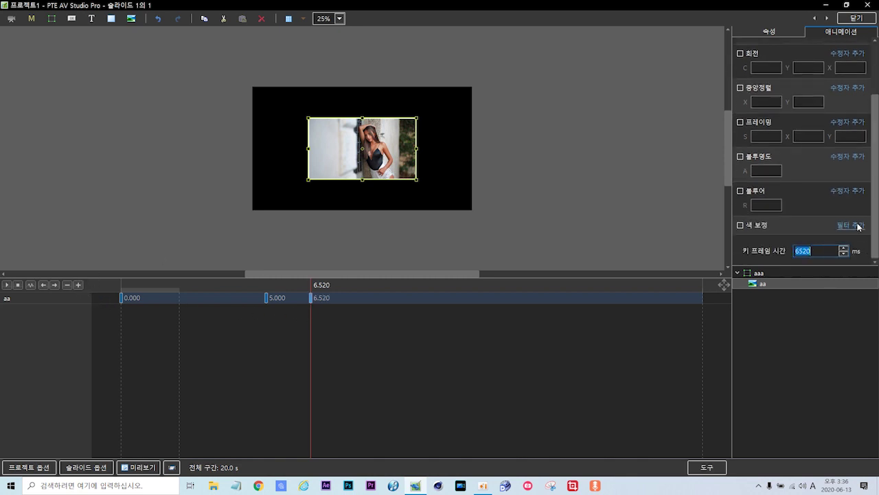
pyautogui.write('7000')
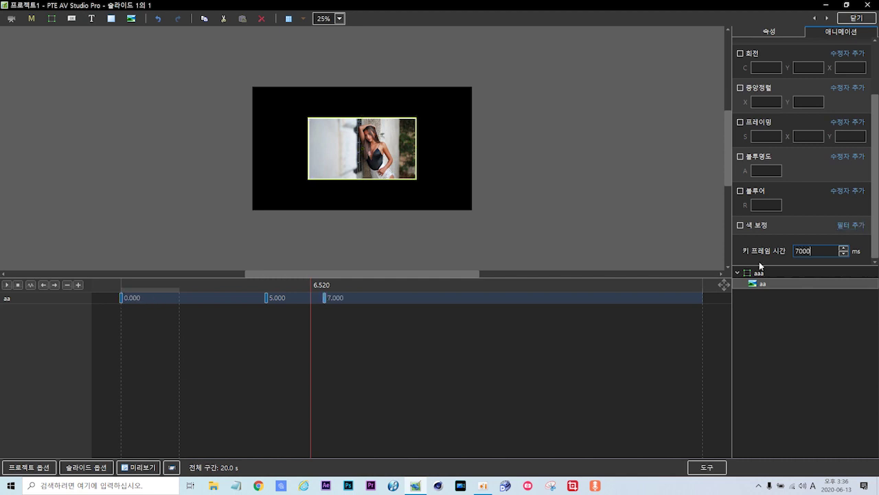
# Enable position animation on image aa's 7000 ms keyframe, keeping the image at the slide's center
pyautogui.click(266, 300)
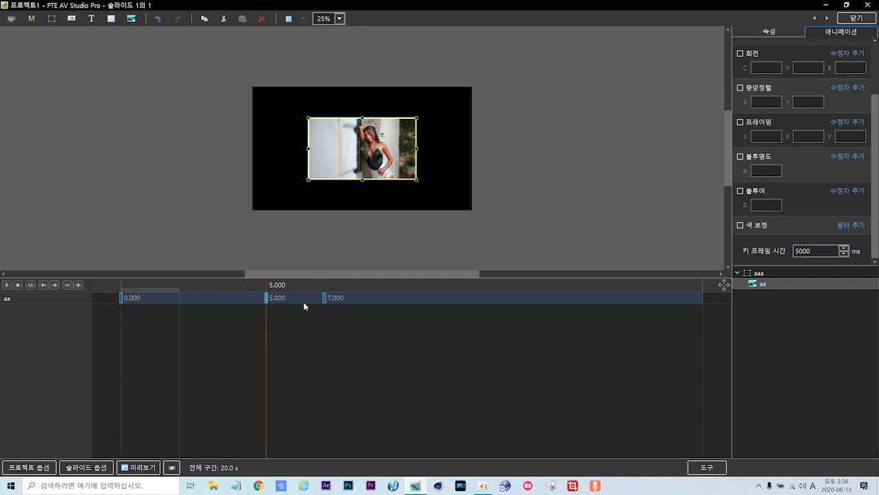
pyautogui.click(323, 300)
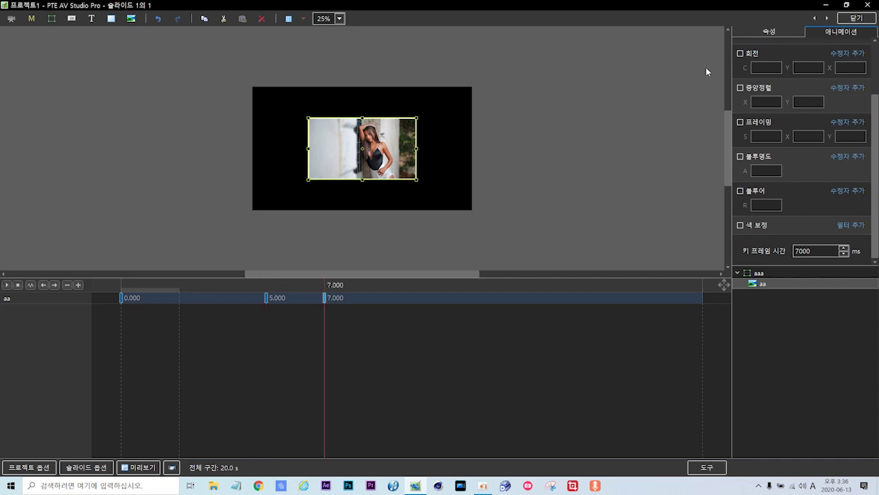
pyautogui.scroll(2, 869, 64)
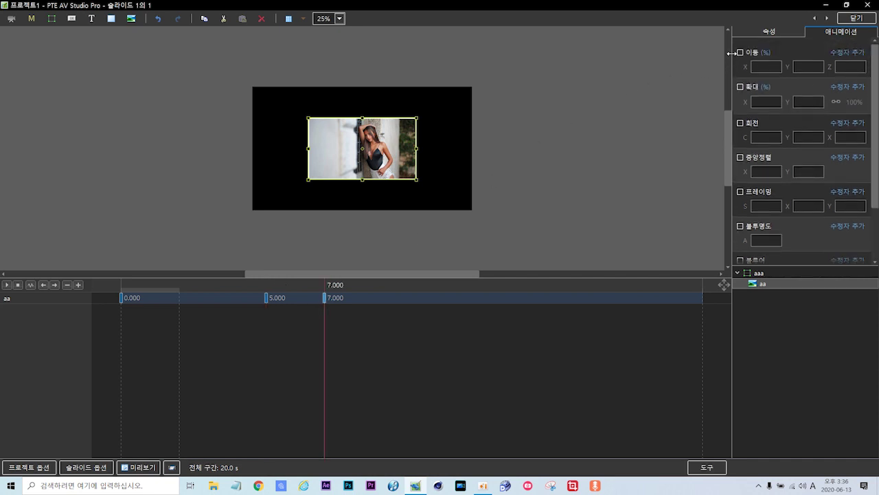
pyautogui.click(740, 53)
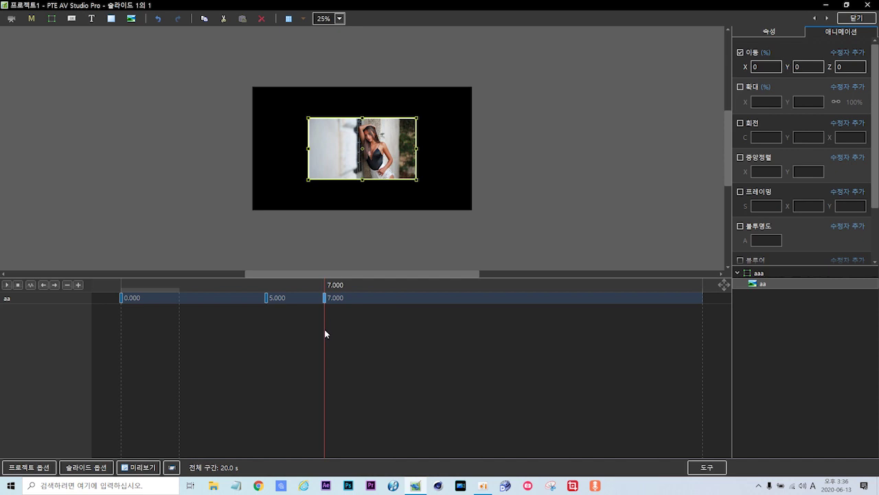
# Add a fourth keyframe to image aa and set its keyframe time to 10000 ms
pyautogui.moveTo(324, 329); pyautogui.dragTo(396, 324)
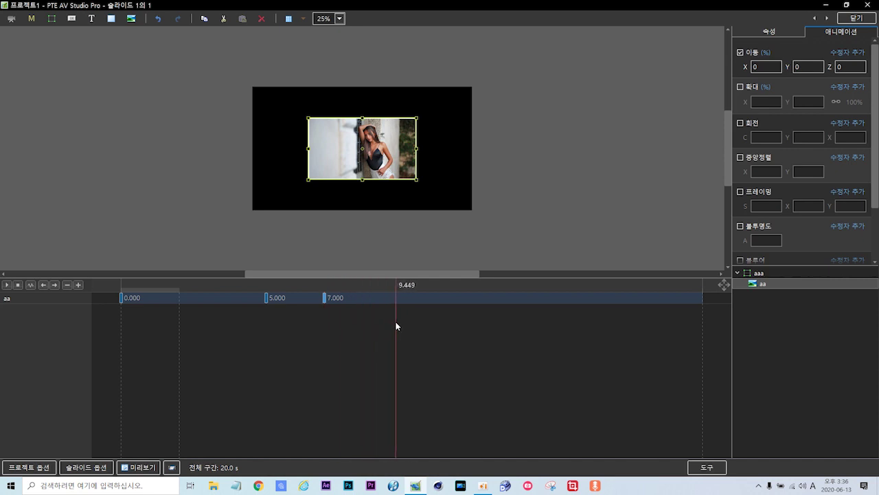
pyautogui.click(78, 285)
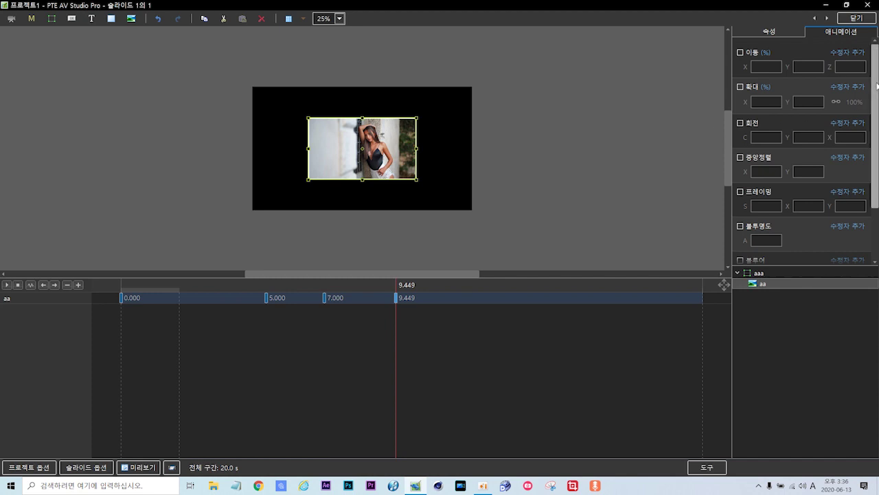
pyautogui.moveTo(875, 87); pyautogui.dragTo(873, 209)
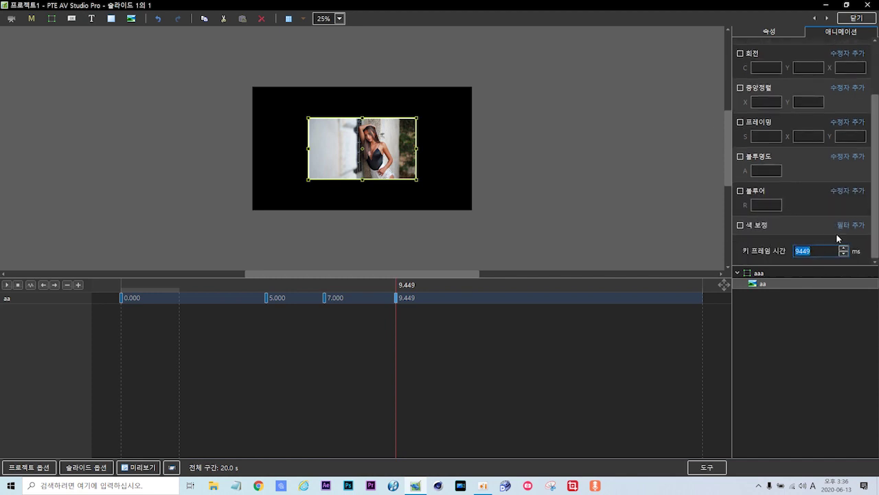
pyautogui.press('BackSpace')
pyautogui.write('10000')
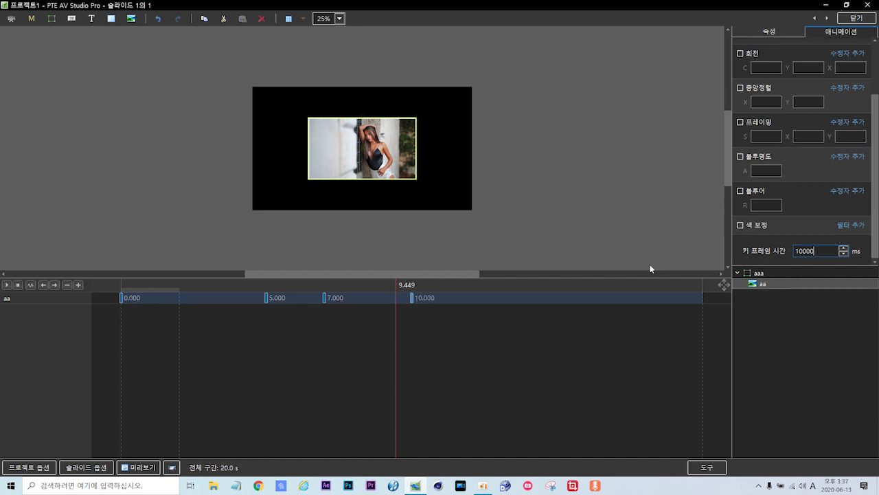
# Enable position animation on the 10000 ms keyframe and set its Y position to 161, moving image aa below the slide
pyautogui.click(410, 296)
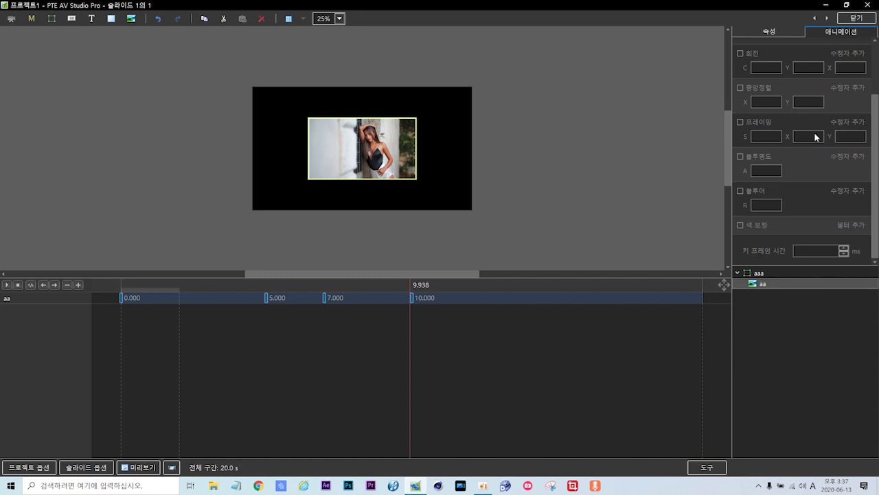
pyautogui.scroll(3, 816, 138)
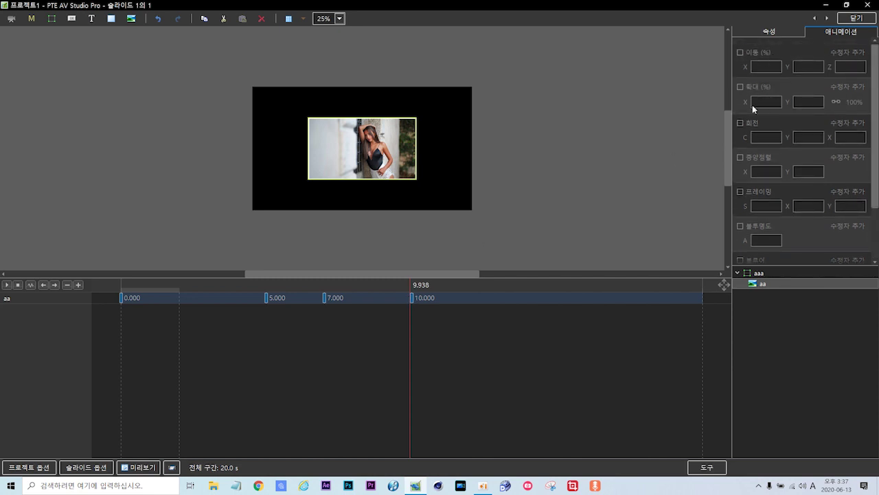
pyautogui.click(412, 297)
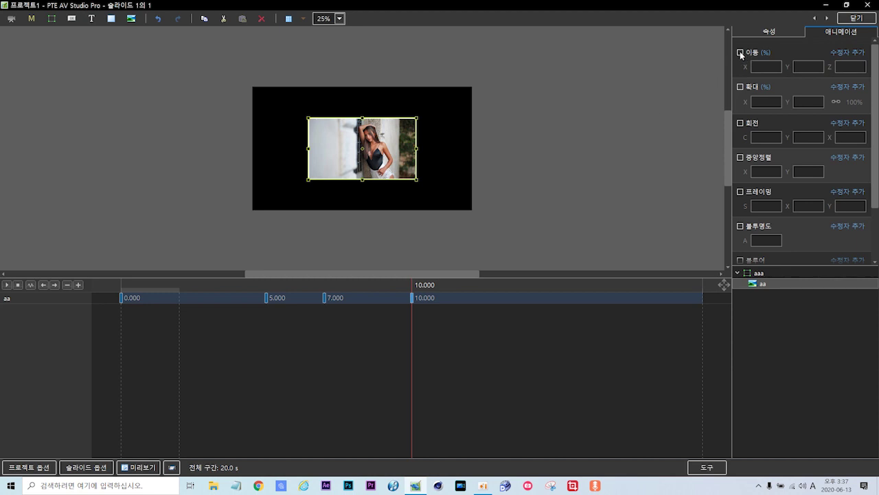
pyautogui.click(740, 53)
pyautogui.moveTo(786, 67); pyautogui.dragTo(860, 34)
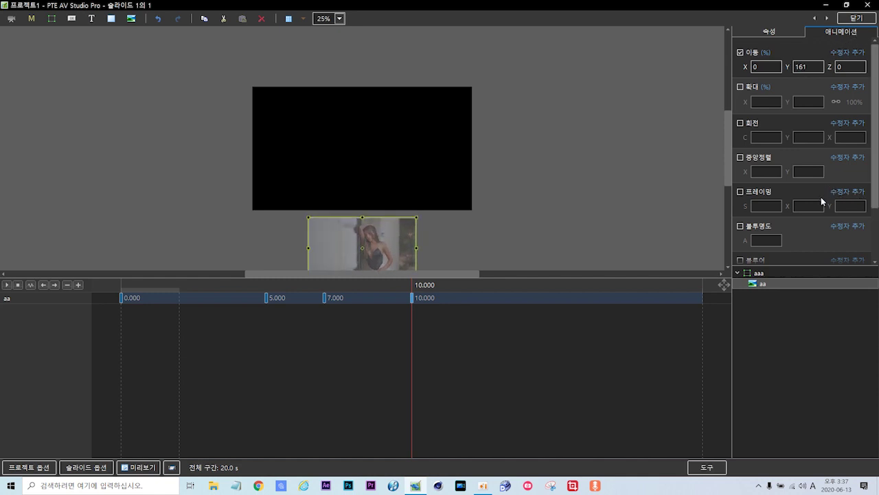
# Play back image aa's keyframe animation from the start of the timeline and pause it past the last keyframe
pyautogui.moveTo(412, 328); pyautogui.dragTo(29, 326)
pyautogui.click(6, 284)
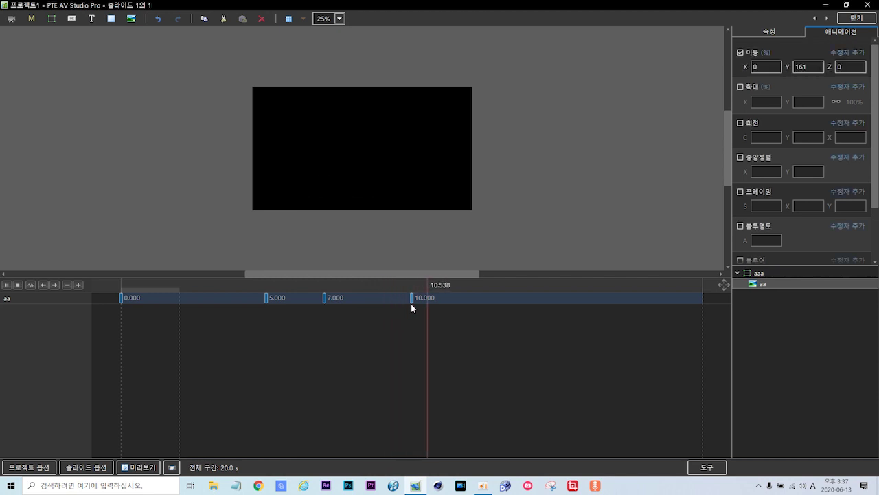
pyautogui.click(6, 285)
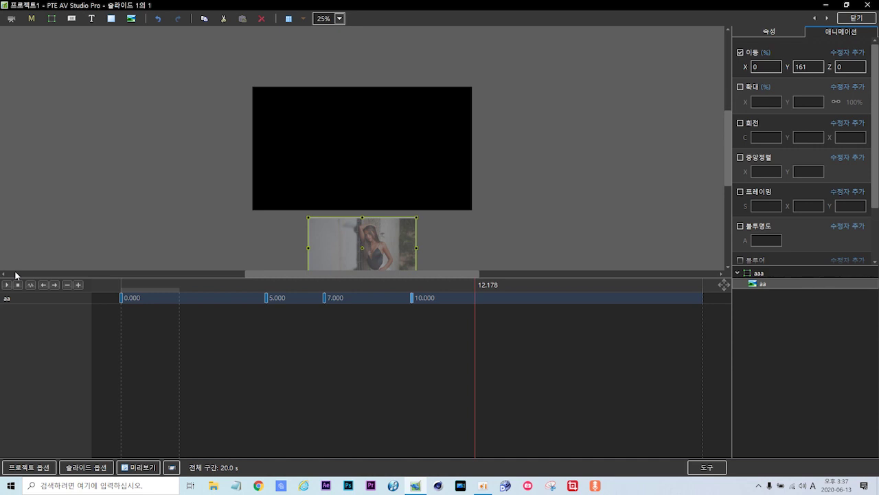
# Copy image aa and paste three duplicates of it into frame aaa
pyautogui.rightClick(761, 285)
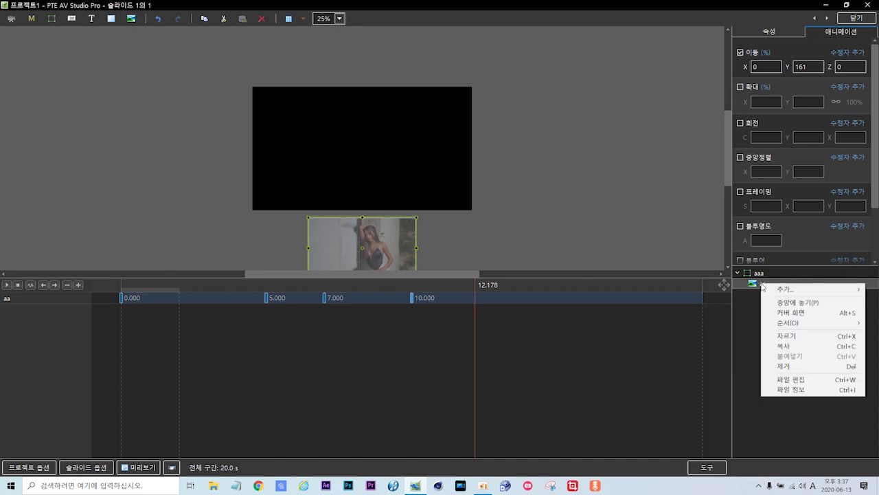
pyautogui.click(787, 347)
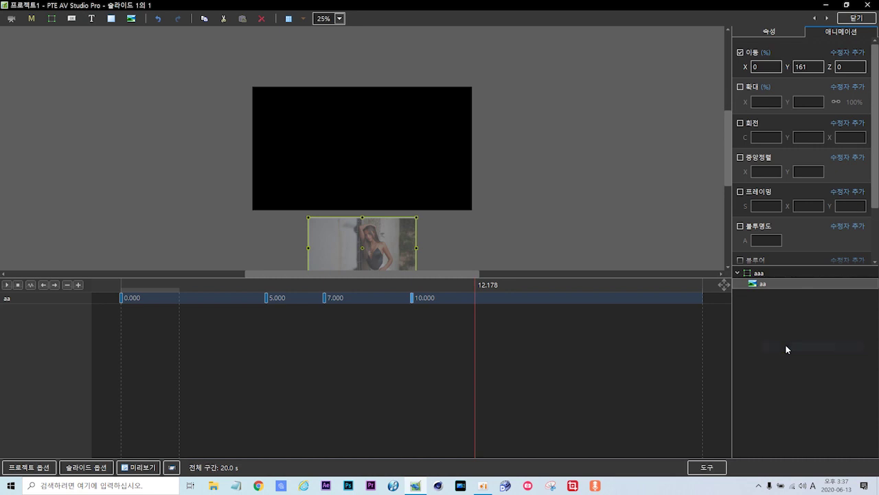
pyautogui.click(755, 275)
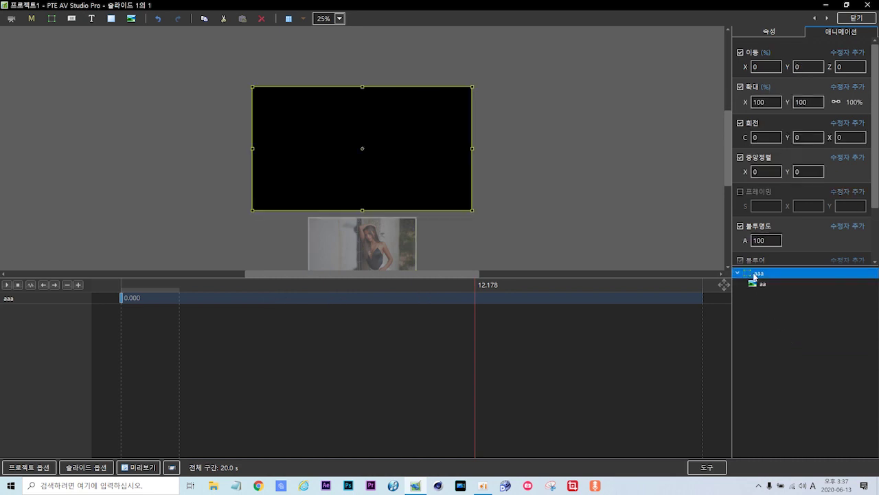
pyautogui.hotkey('ctrl', 'v')
pyautogui.click(757, 275)
pyautogui.hotkey('ctrl', 'v')
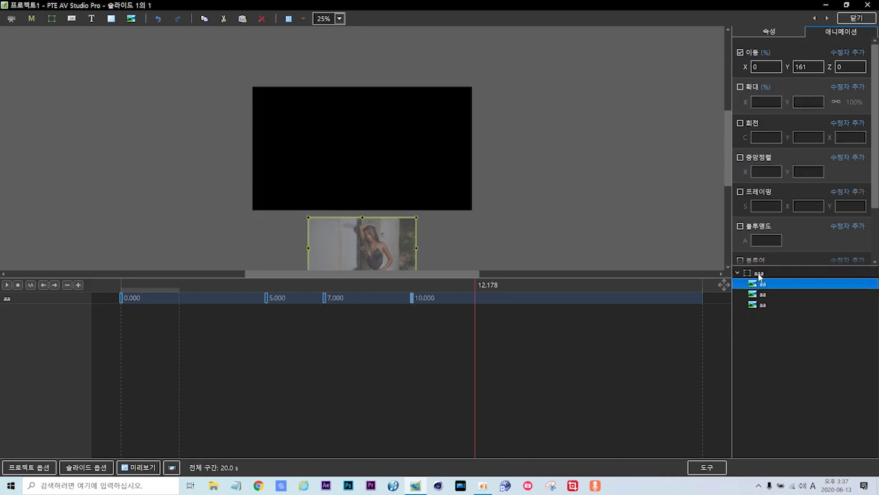
pyautogui.click(758, 275)
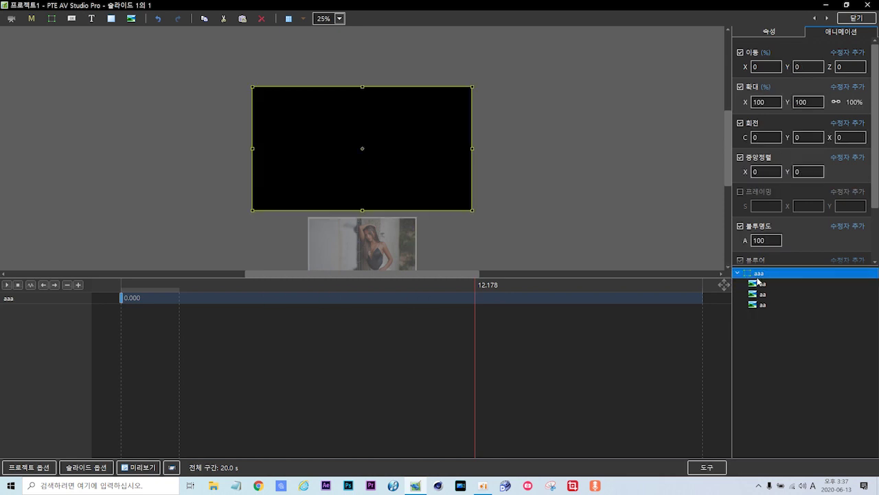
pyautogui.hotkey('ctrl', 'v')
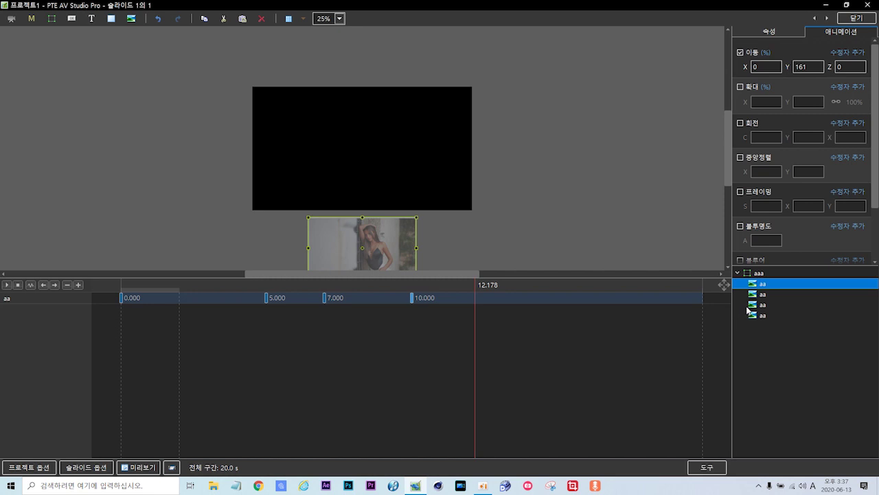
# Replace the picture of the second image in frame aaa with bb.jpg
pyautogui.click(766, 295)
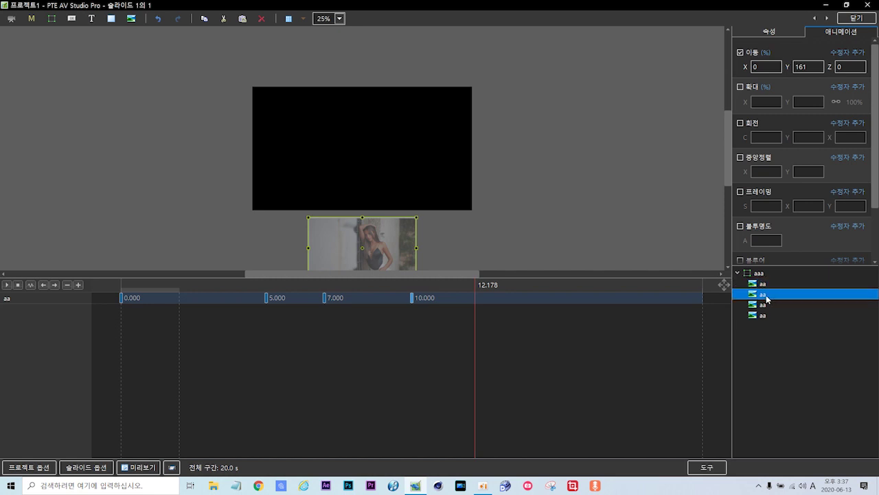
pyautogui.click(769, 33)
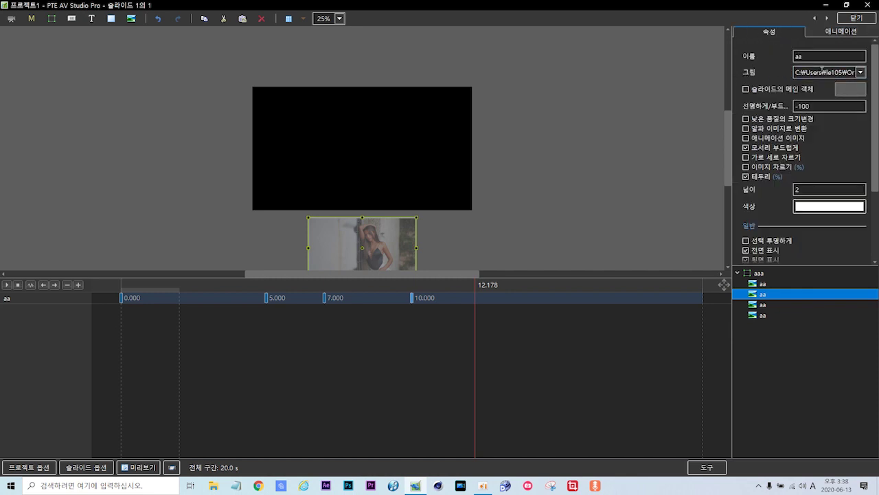
pyautogui.click(859, 72)
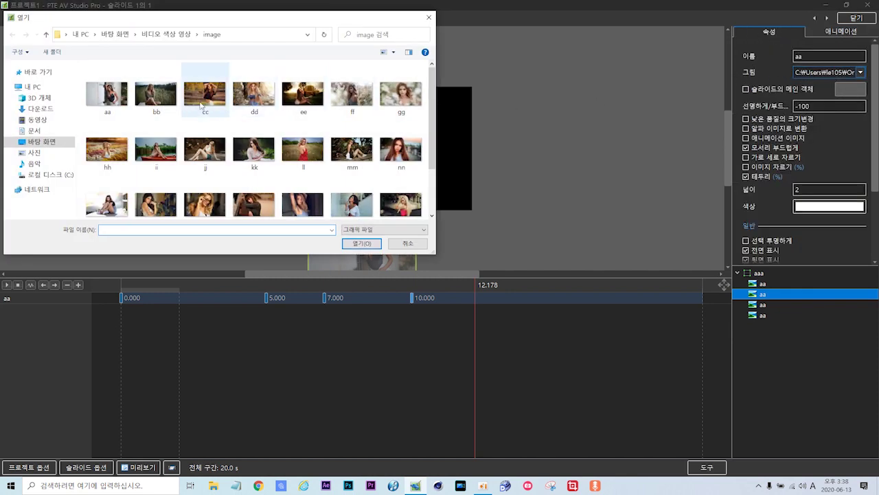
pyautogui.doubleClick(158, 94)
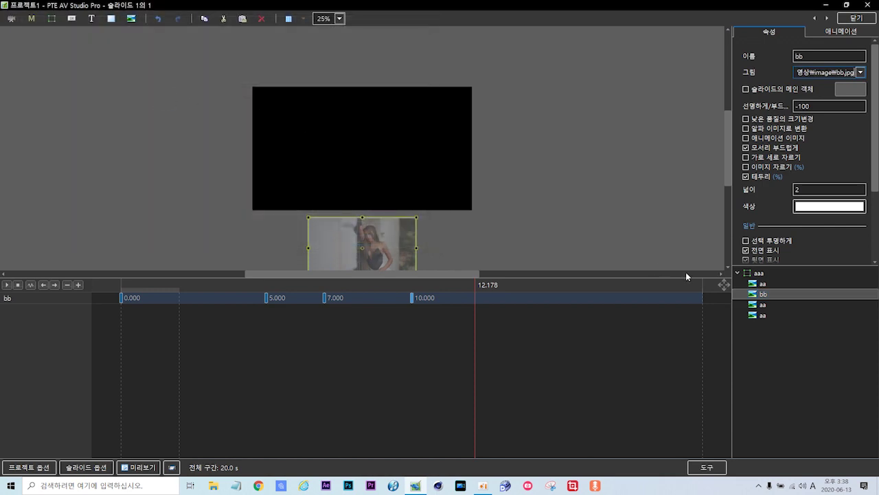
# Replace the picture of the third image in frame aaa with cc.jpg
pyautogui.click(762, 304)
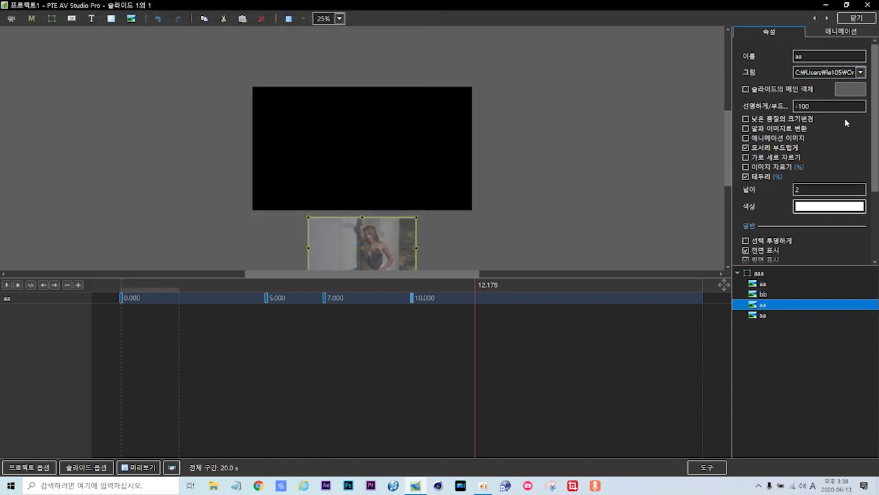
pyautogui.click(860, 72)
pyautogui.doubleClick(204, 94)
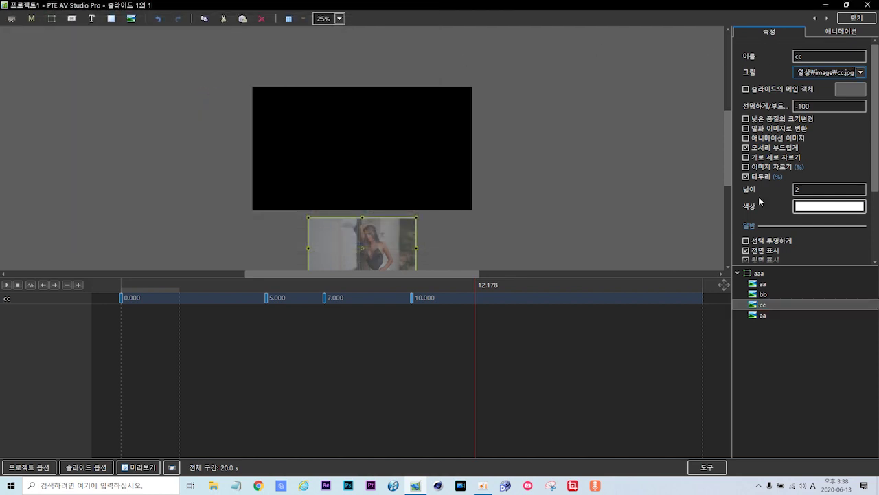
# Replace the picture of the fourth image in frame aaa with dd.jpg
pyautogui.click(763, 314)
pyautogui.click(860, 73)
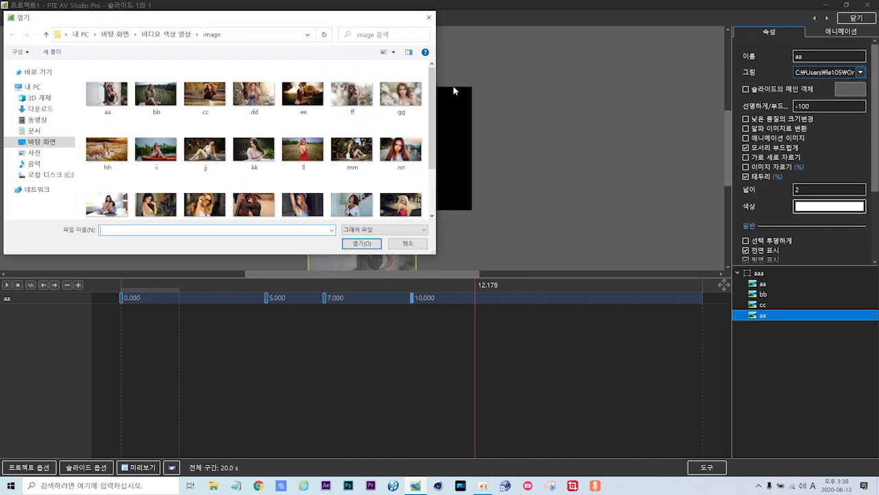
pyautogui.doubleClick(253, 101)
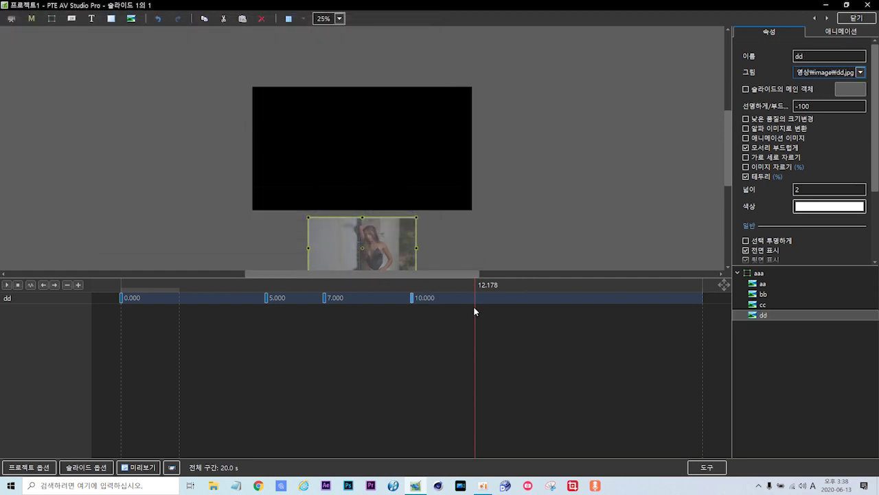
# Return the timeline to 0.000 and check images aa, bb, cc and dd one by one
pyautogui.moveTo(474, 306); pyautogui.dragTo(99, 313)
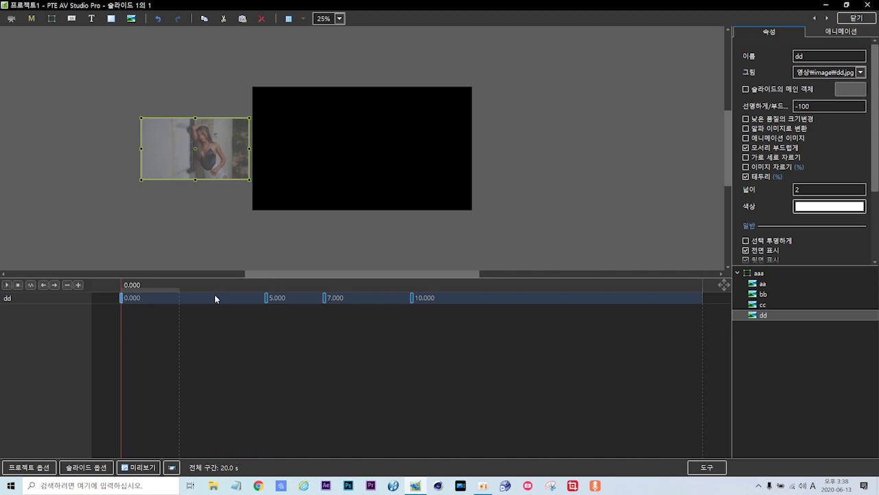
pyautogui.click(765, 285)
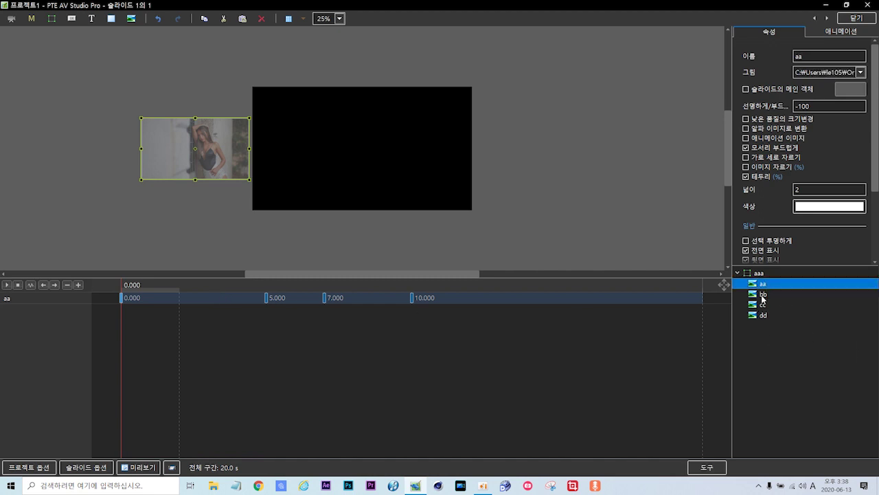
pyautogui.click(764, 295)
pyautogui.click(764, 308)
pyautogui.click(766, 317)
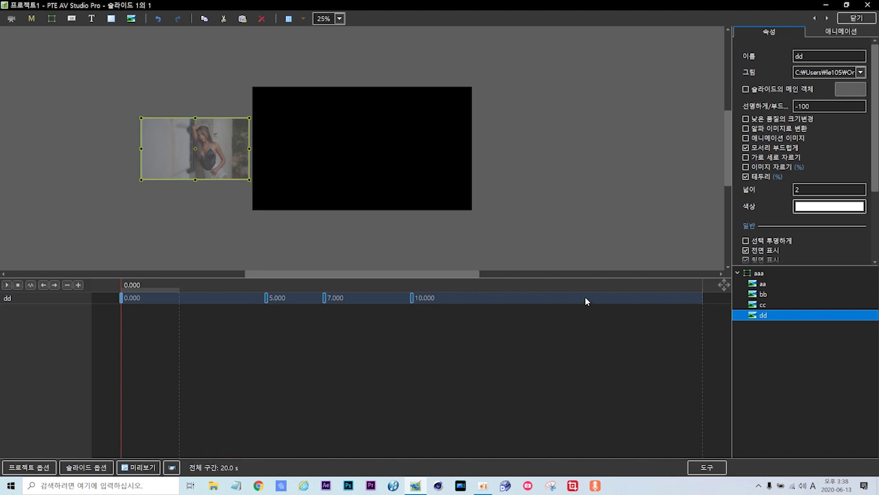
# Select images aa, bb, cc and dd together so all four keyframe tracks show on the timeline
pyautogui.keyDown('ctrl'); pyautogui.click(764, 284); pyautogui.keyUp('ctrl')
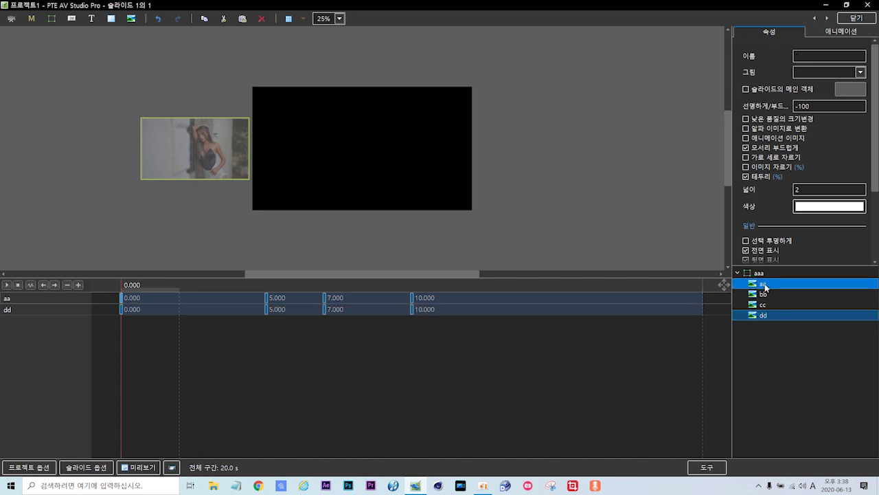
pyautogui.keyDown('ctrl'); pyautogui.click(764, 294); pyautogui.keyUp('ctrl')
pyautogui.keyDown('ctrl'); pyautogui.click(763, 305); pyautogui.keyUp('ctrl')
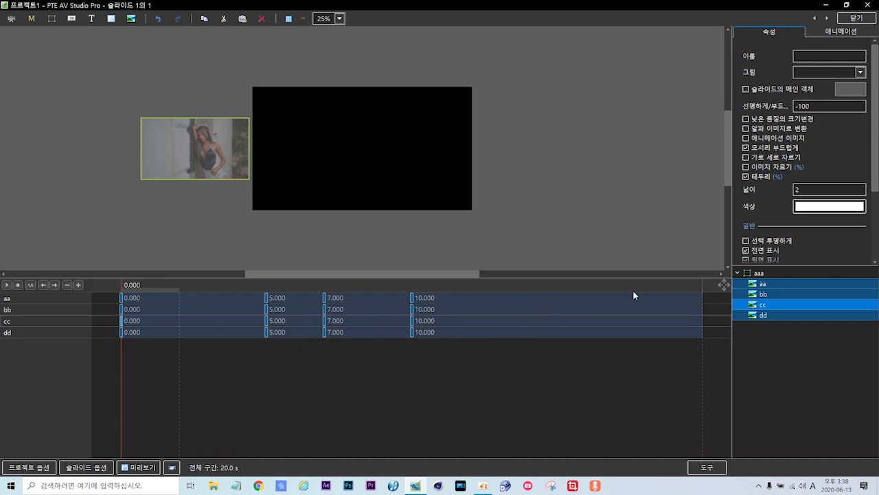
pyautogui.click(768, 284)
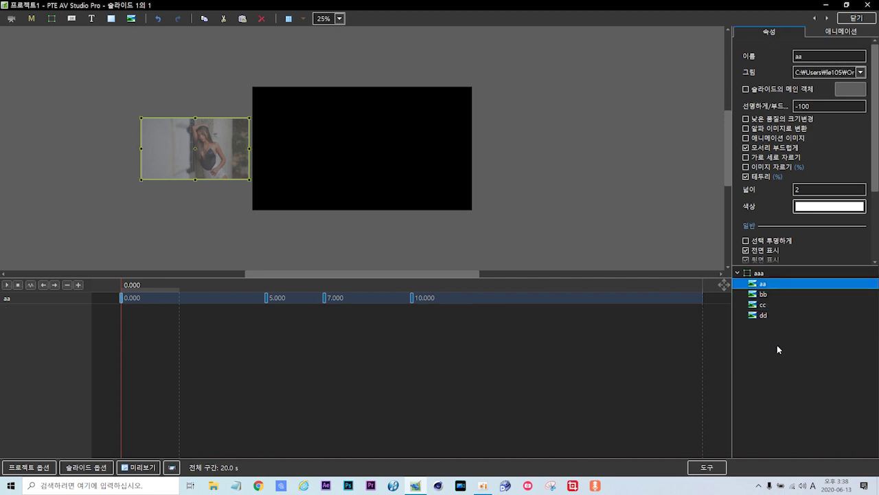
pyautogui.keyDown('ctrl'); pyautogui.click(764, 295); pyautogui.keyUp('ctrl')
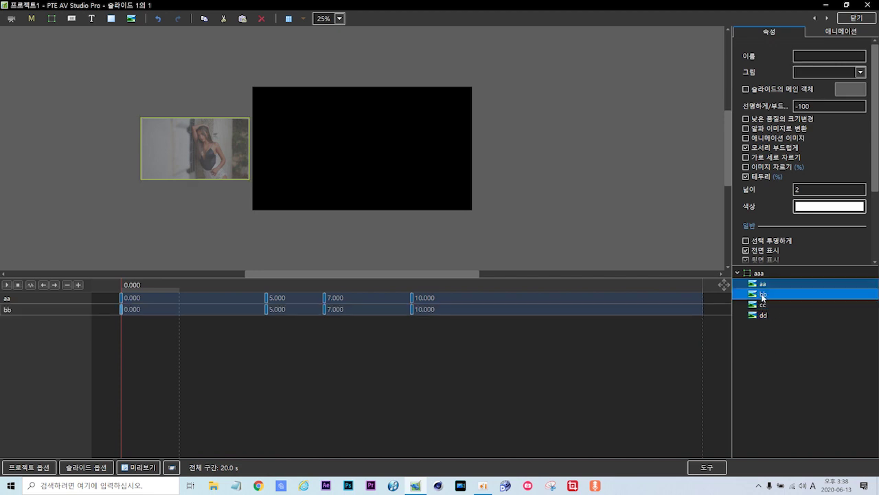
pyautogui.keyDown('ctrl'); pyautogui.click(763, 306); pyautogui.keyUp('ctrl')
pyautogui.keyDown('ctrl'); pyautogui.click(764, 318); pyautogui.keyUp('ctrl')
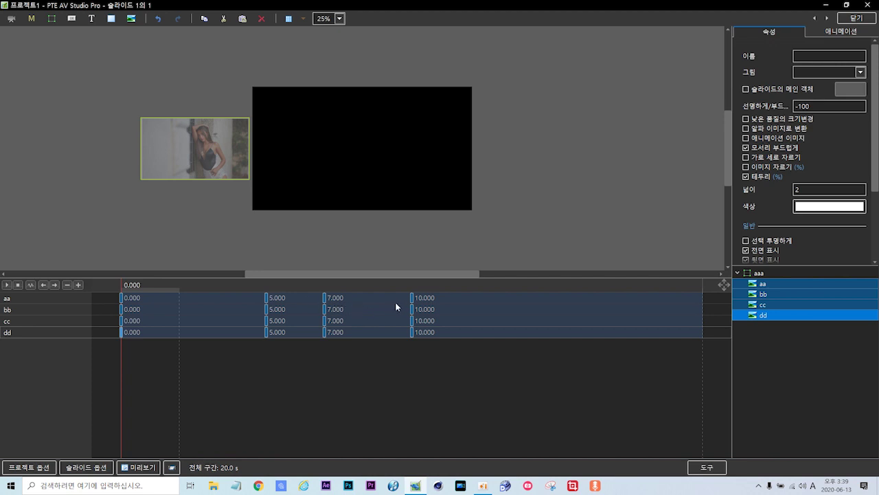
pyautogui.click(121, 309)
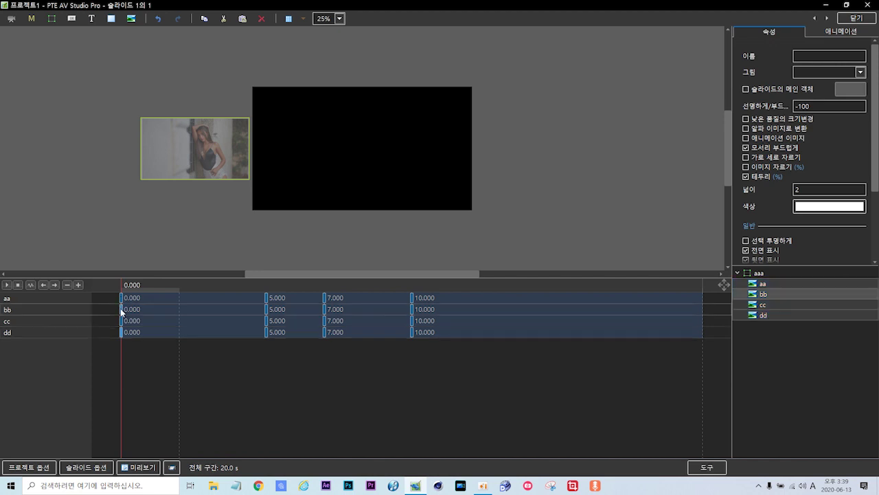
pyautogui.click(266, 311)
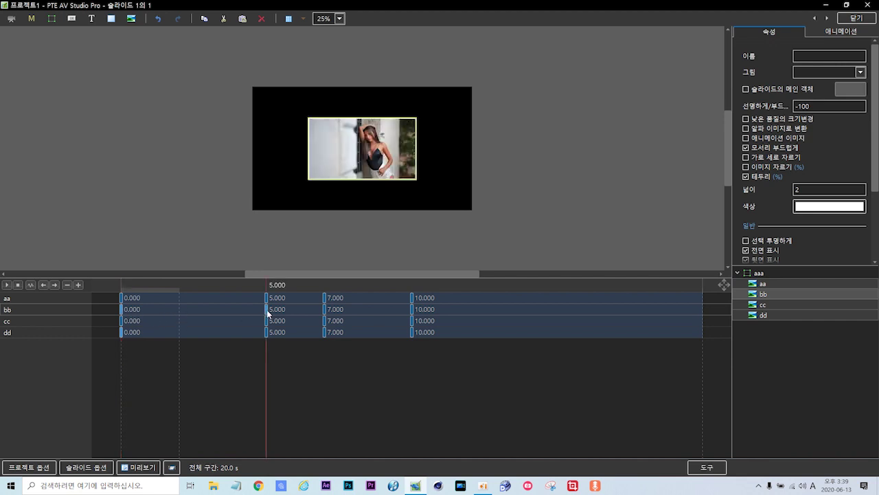
pyautogui.click(325, 310)
pyautogui.click(412, 309)
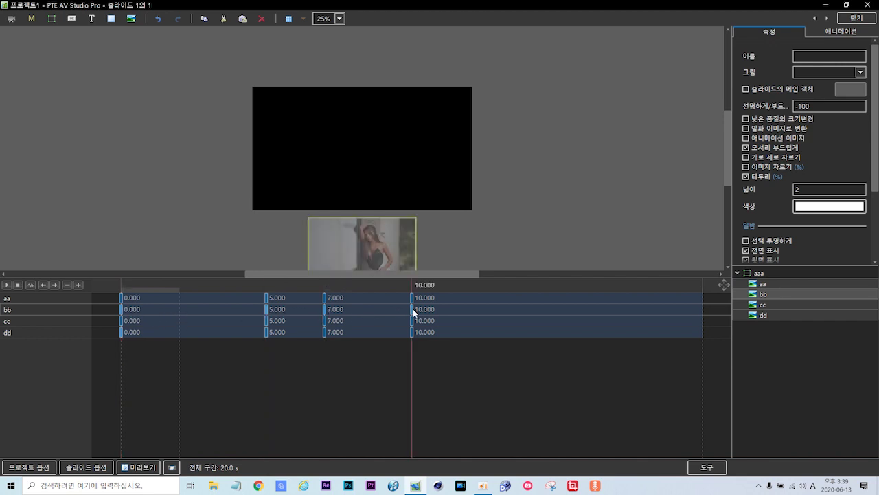
pyautogui.click(117, 338)
pyautogui.click(127, 332)
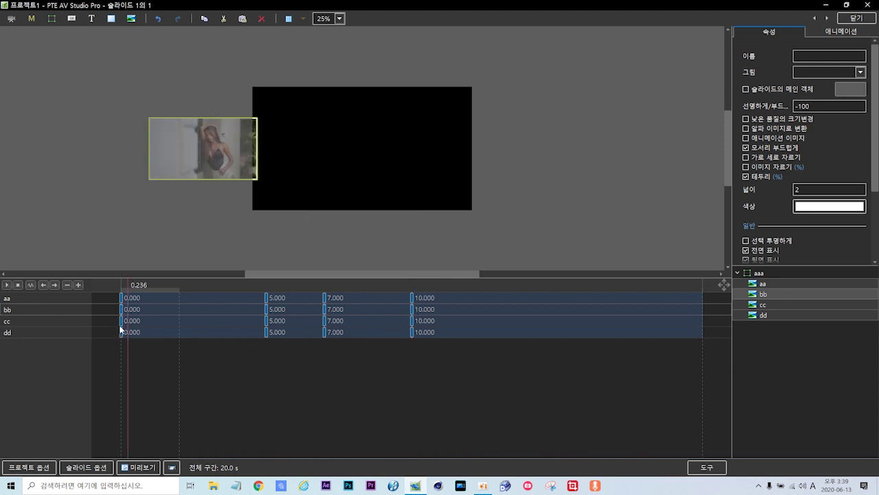
# Shift all four keyframes of image bb together so that they start at about 3.276 s
pyautogui.click(121, 309)
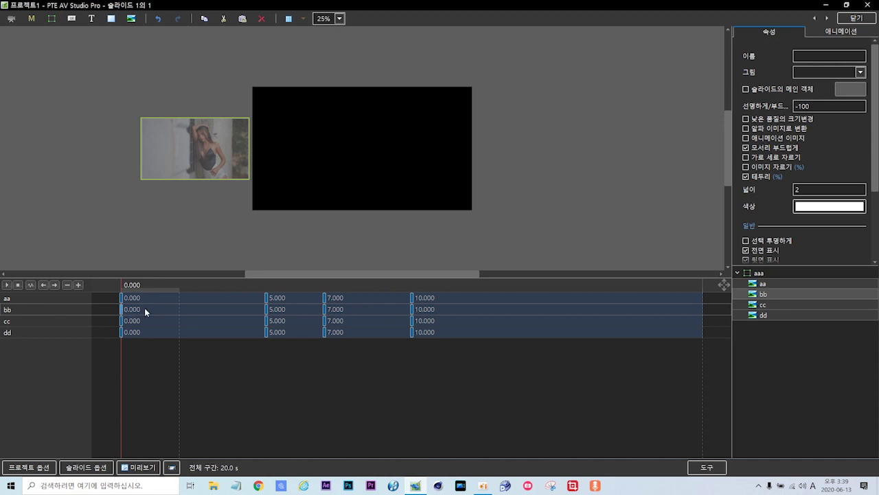
pyautogui.click(266, 310)
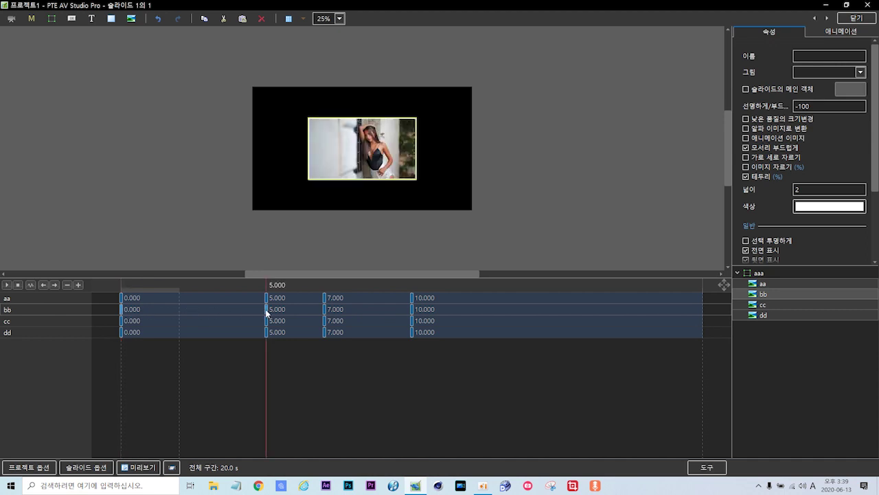
pyautogui.click(325, 310)
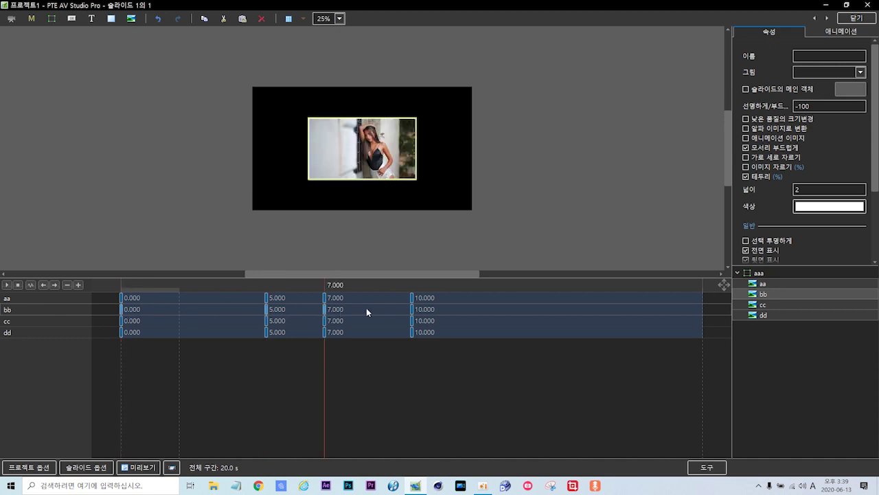
pyautogui.click(412, 309)
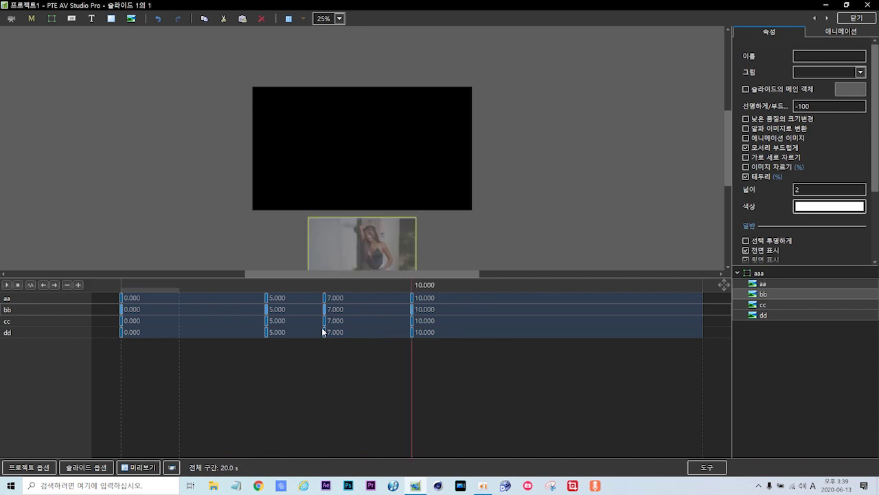
pyautogui.click(121, 309)
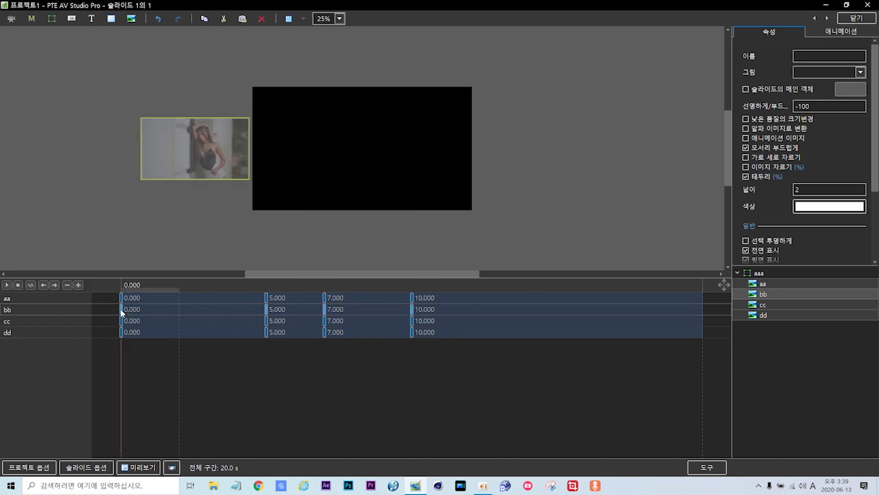
pyautogui.moveTo(121, 308); pyautogui.dragTo(212, 320)
pyautogui.moveTo(213, 319); pyautogui.dragTo(216, 320)
pyautogui.click(251, 363)
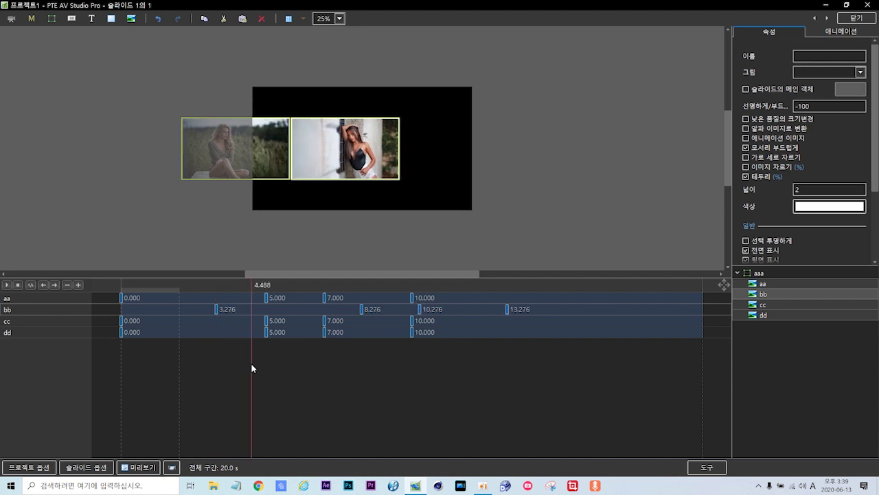
# Shift all four keyframes of image cc together so that they start at about 5.733 s
pyautogui.click(121, 321)
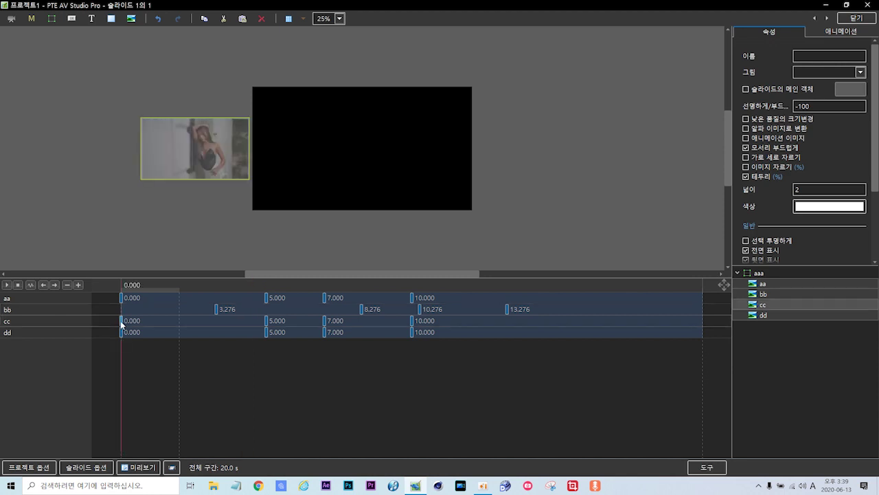
pyautogui.click(266, 322)
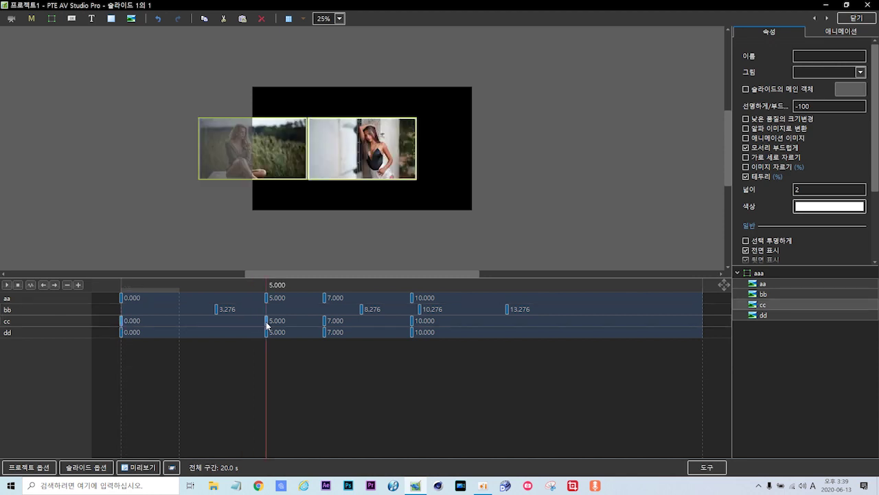
pyautogui.click(324, 322)
pyautogui.click(412, 322)
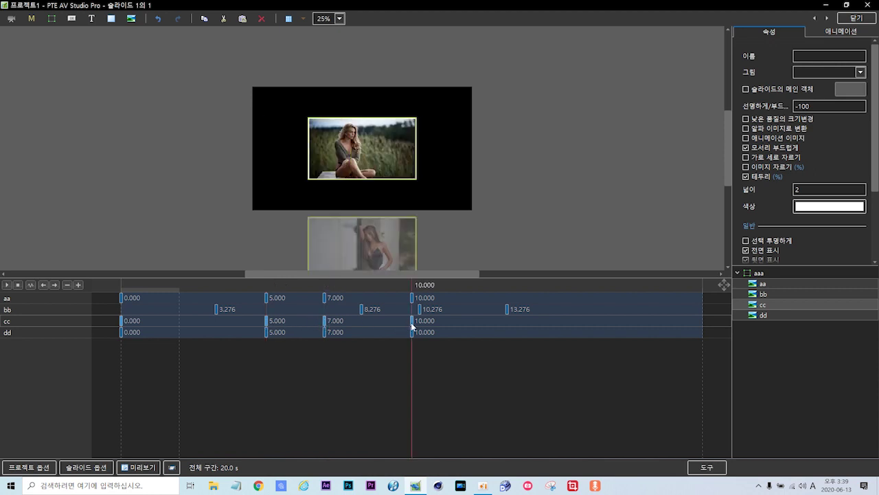
pyautogui.click(121, 327)
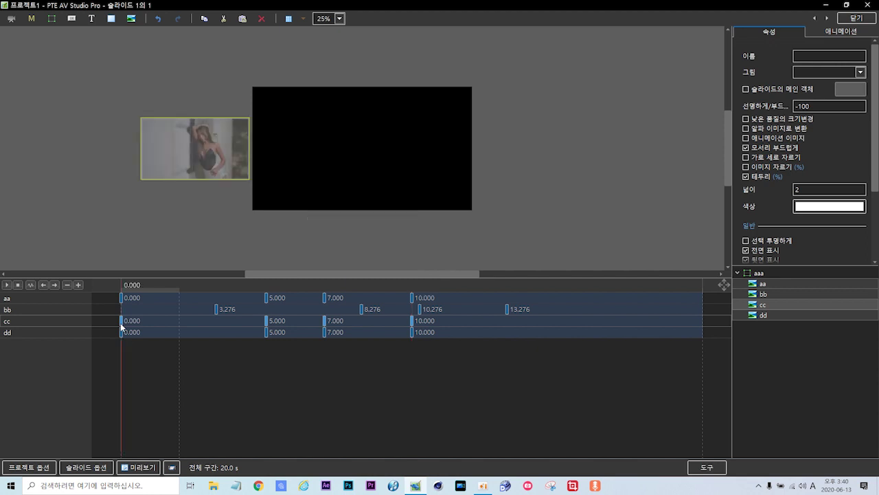
pyautogui.moveTo(121, 327); pyautogui.dragTo(287, 345)
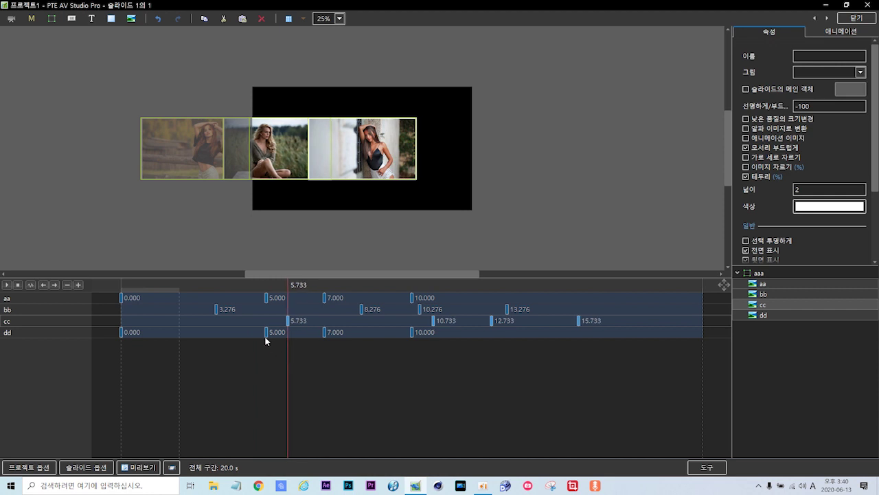
# Shift all four keyframes of image dd together so that they start at about 7.985 s
pyautogui.click(266, 335)
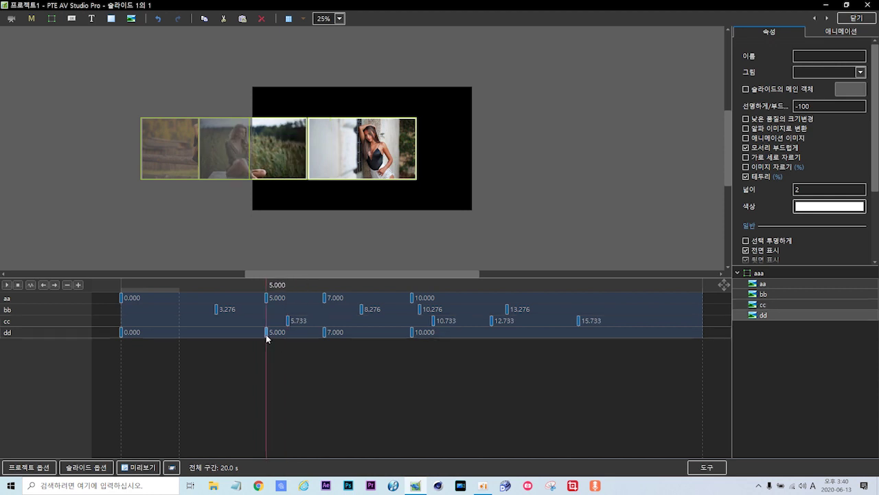
pyautogui.click(323, 334)
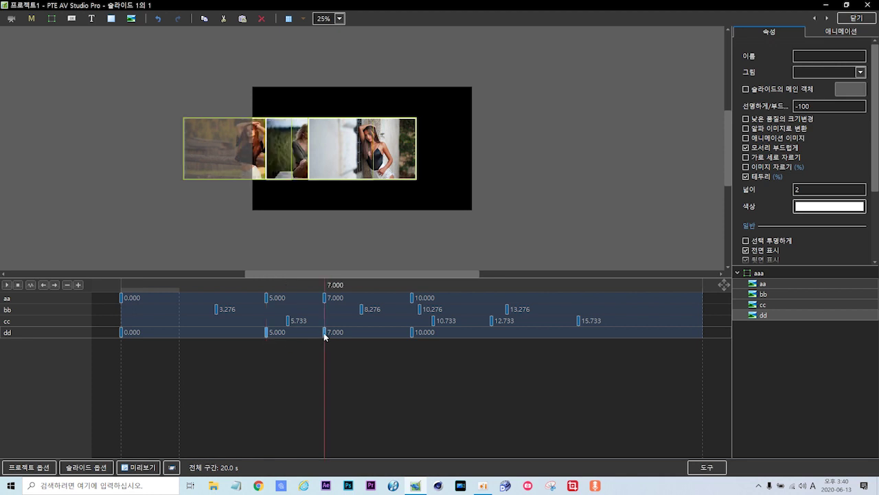
pyautogui.click(413, 334)
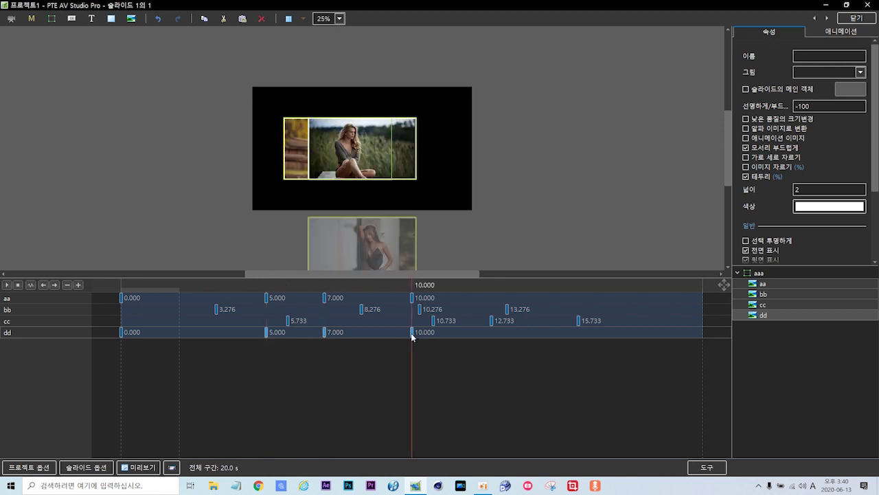
pyautogui.click(122, 335)
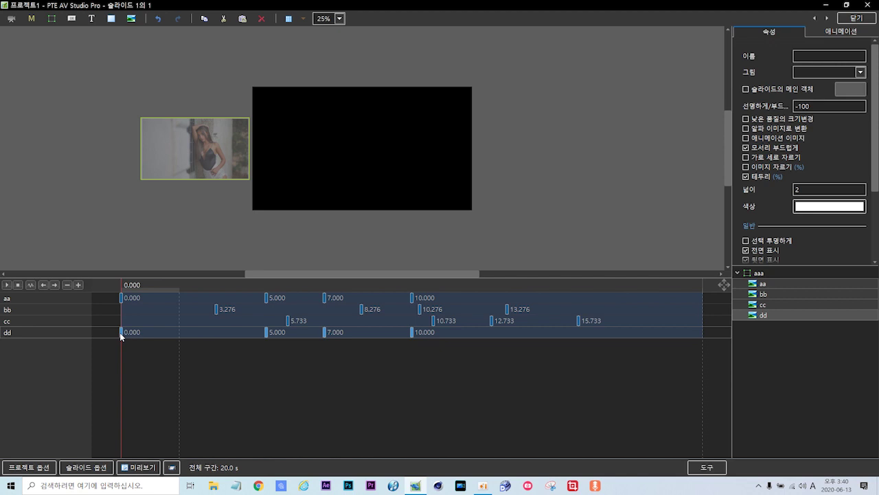
pyautogui.moveTo(120, 333); pyautogui.dragTo(352, 367)
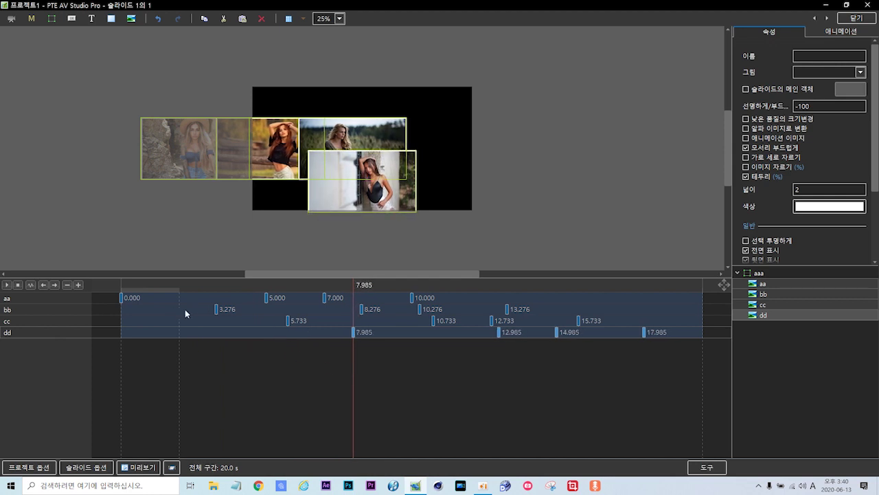
# Move all four keyframes of image bb together so that they start at 2.000 s
pyautogui.click(507, 311)
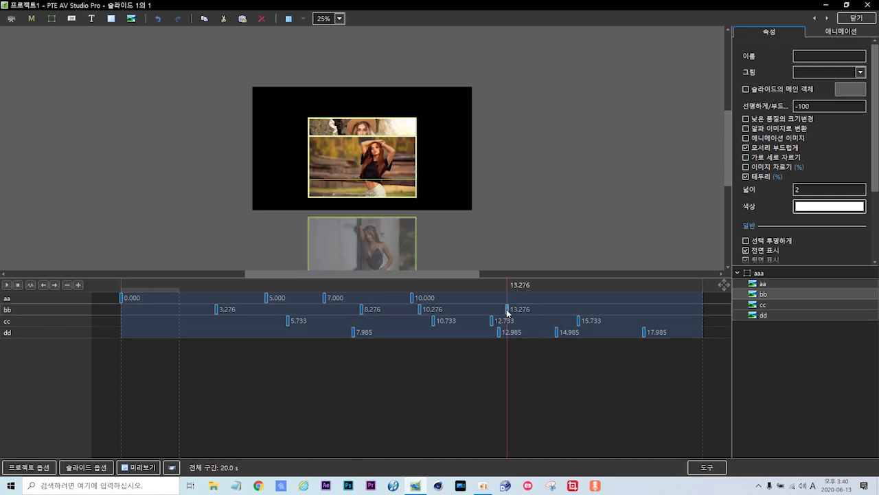
pyautogui.click(420, 310)
pyautogui.click(361, 312)
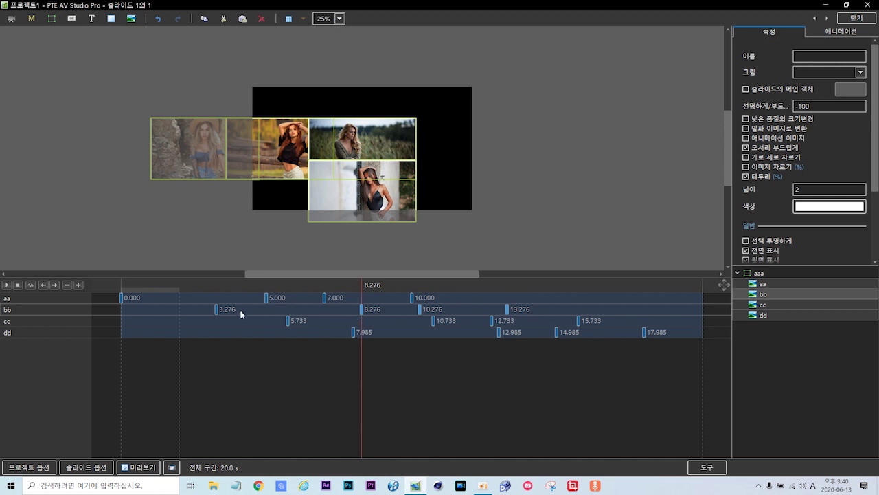
pyautogui.click(215, 312)
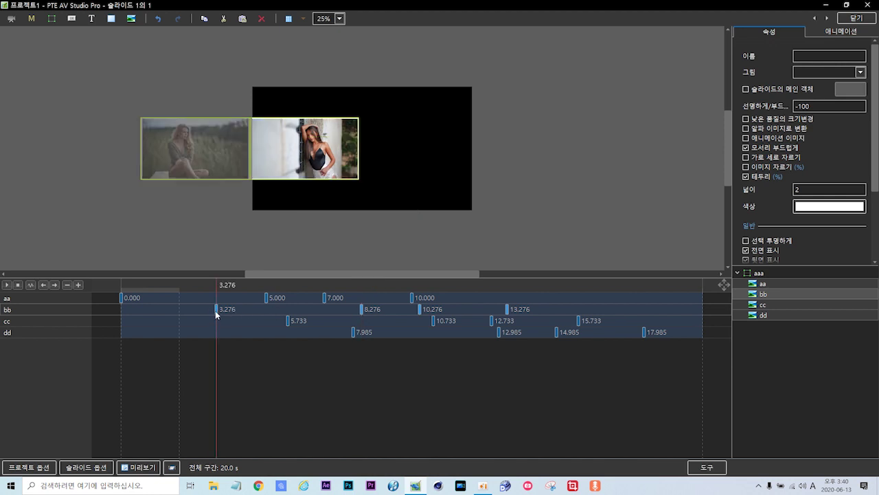
pyautogui.moveTo(215, 311); pyautogui.dragTo(179, 310)
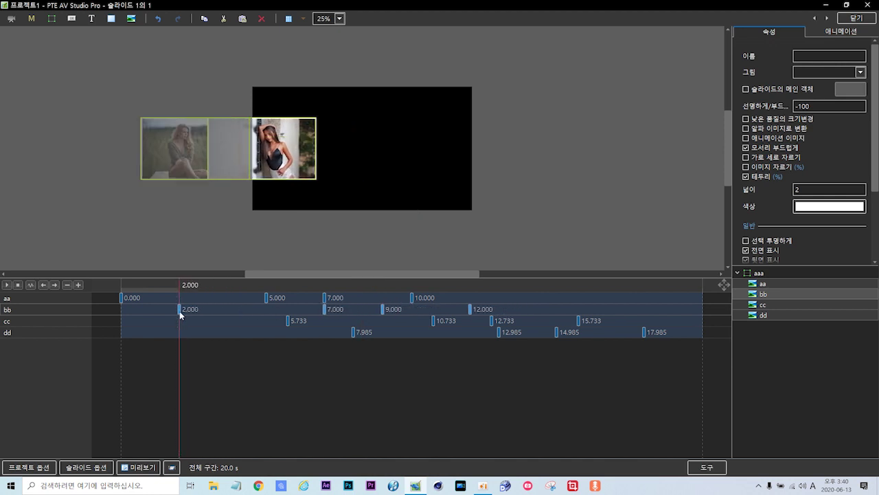
pyautogui.click(288, 321)
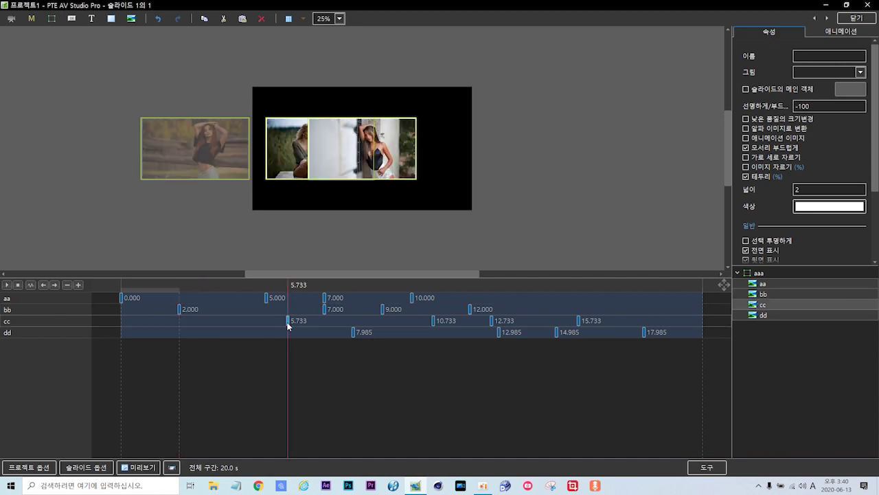
pyautogui.click(433, 320)
pyautogui.click(492, 321)
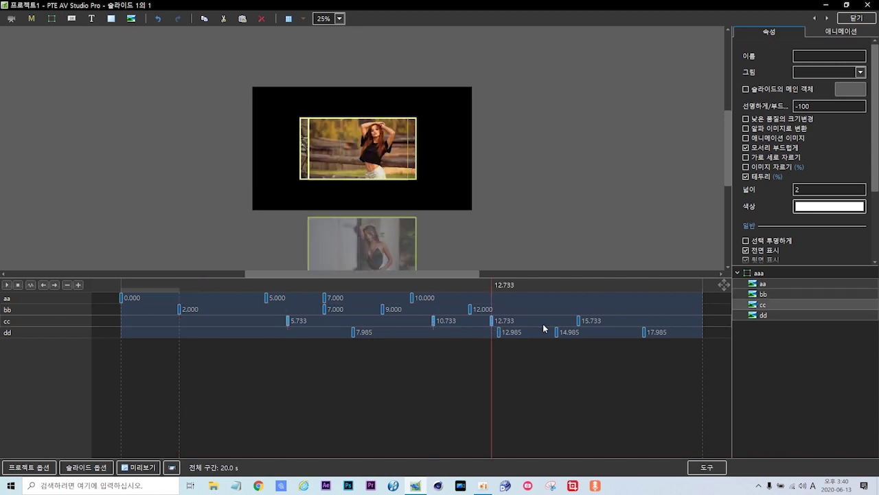
pyautogui.click(579, 321)
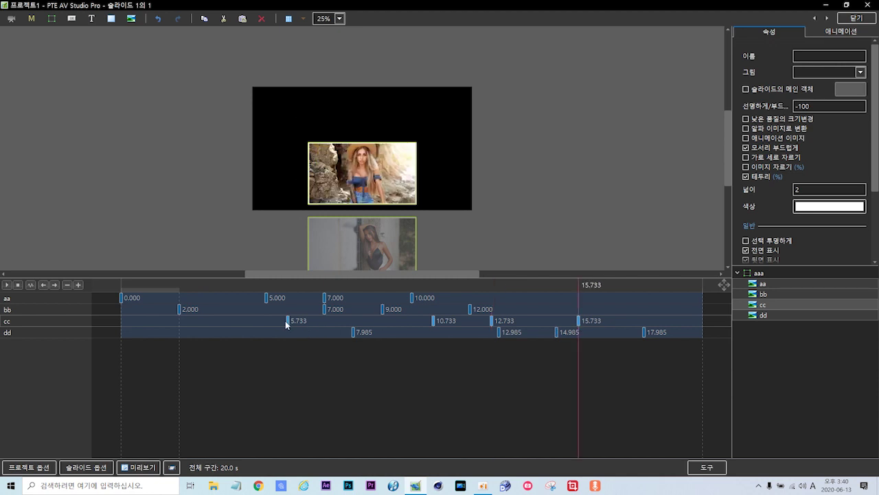
pyautogui.moveTo(286, 321); pyautogui.dragTo(282, 321)
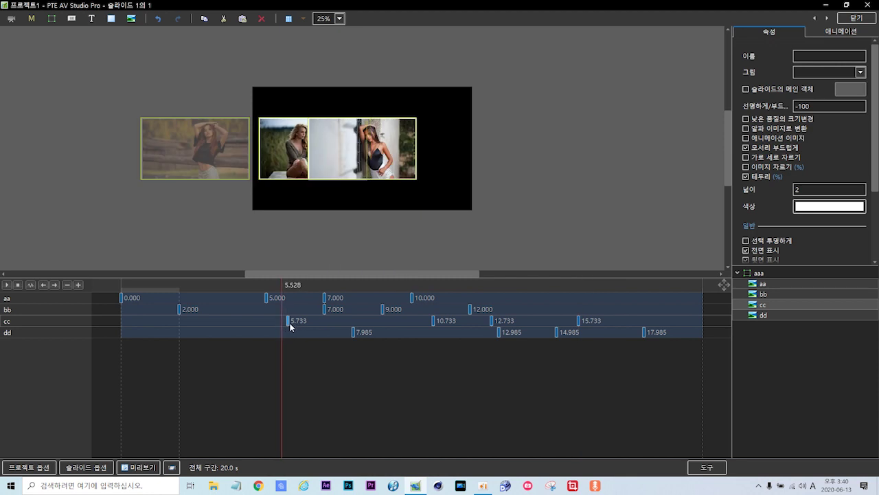
# Move all four keyframes of image cc together so that they start at about 3.480 s
pyautogui.click(434, 321)
pyautogui.click(492, 327)
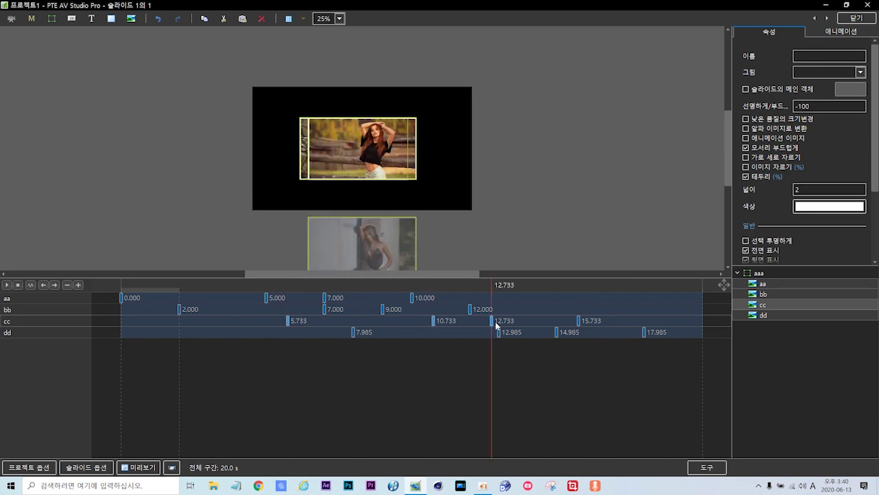
pyautogui.click(579, 321)
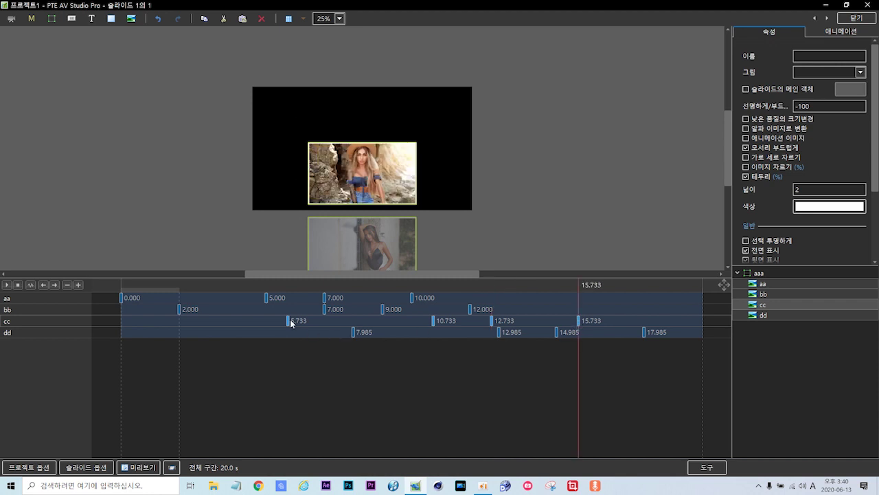
pyautogui.moveTo(287, 320); pyautogui.dragTo(221, 323)
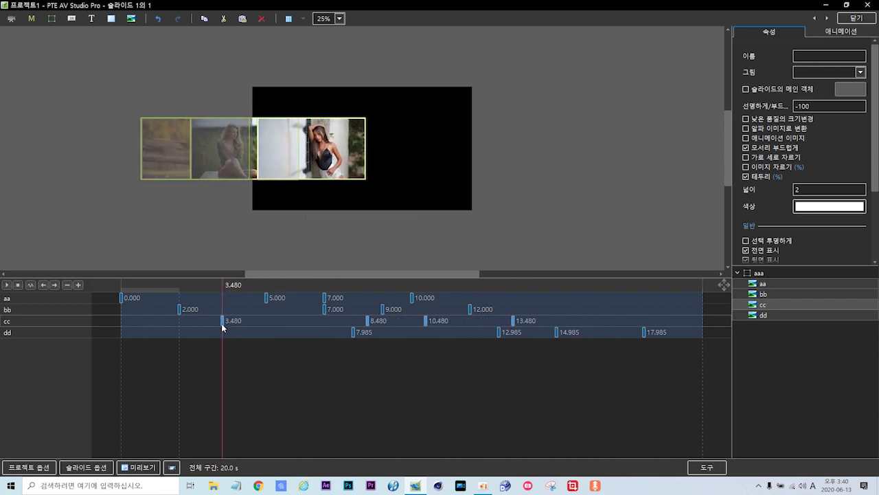
# Move all four keyframes of image dd together so that they start at about 5.355 s
pyautogui.click(352, 333)
pyautogui.click(499, 333)
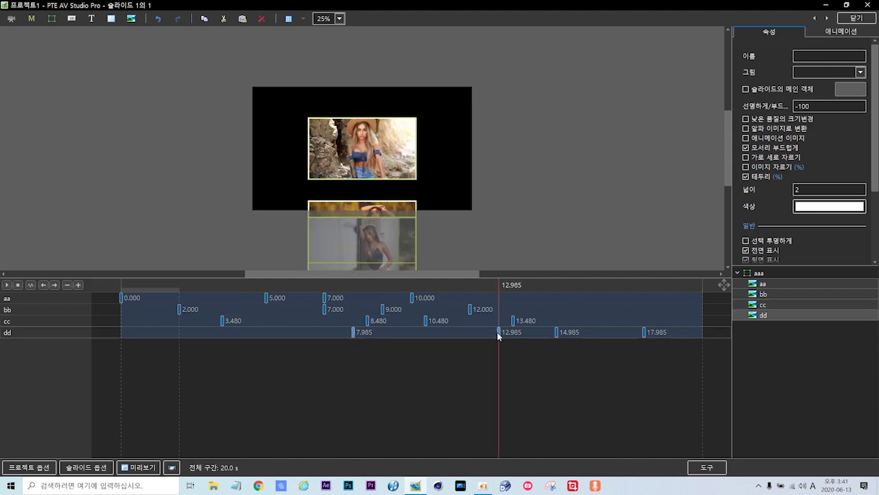
pyautogui.click(557, 333)
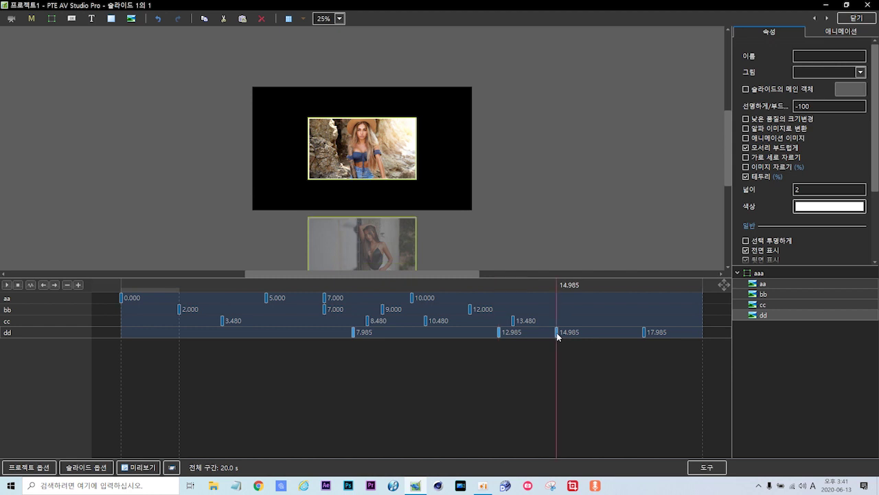
pyautogui.click(645, 334)
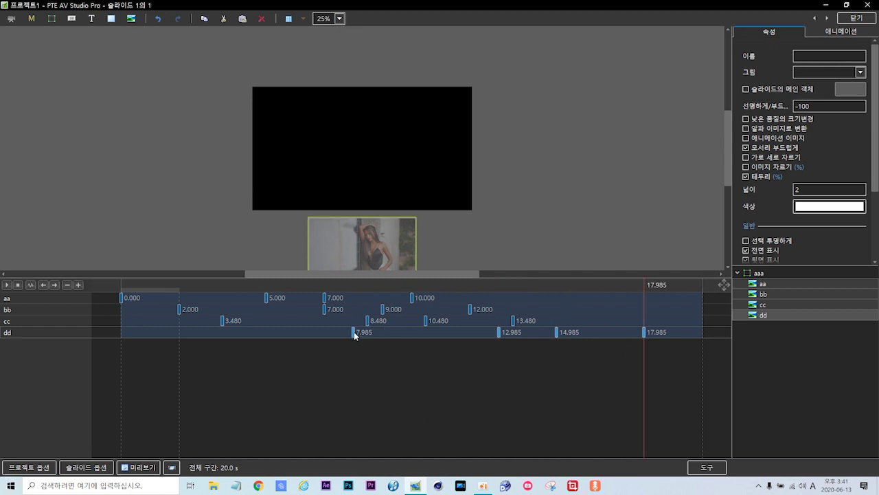
pyautogui.moveTo(355, 334); pyautogui.dragTo(277, 340)
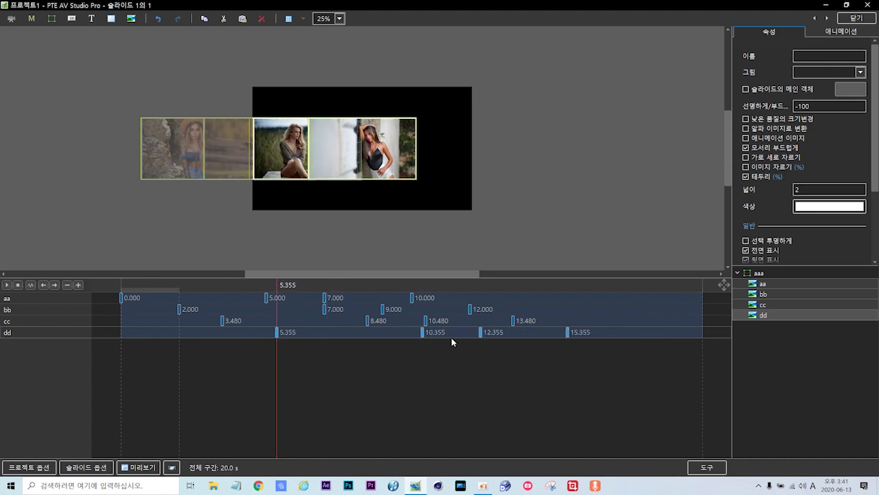
# Play the slide animation from the beginning to the end to check the staggered timing of the images
pyautogui.click(346, 374)
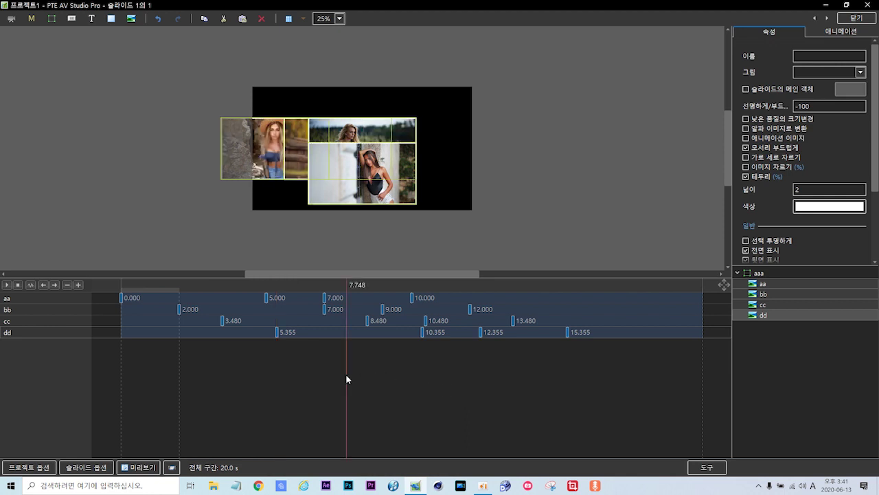
pyautogui.click(345, 311)
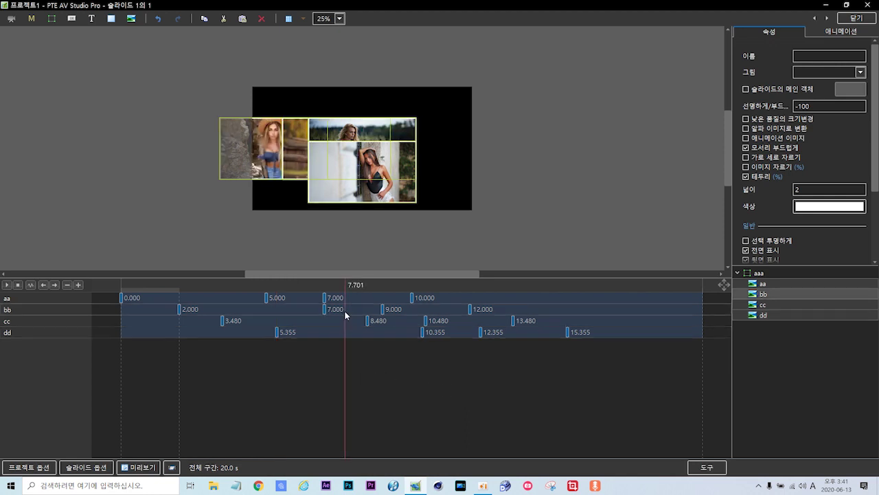
pyautogui.moveTo(344, 310); pyautogui.dragTo(29, 319)
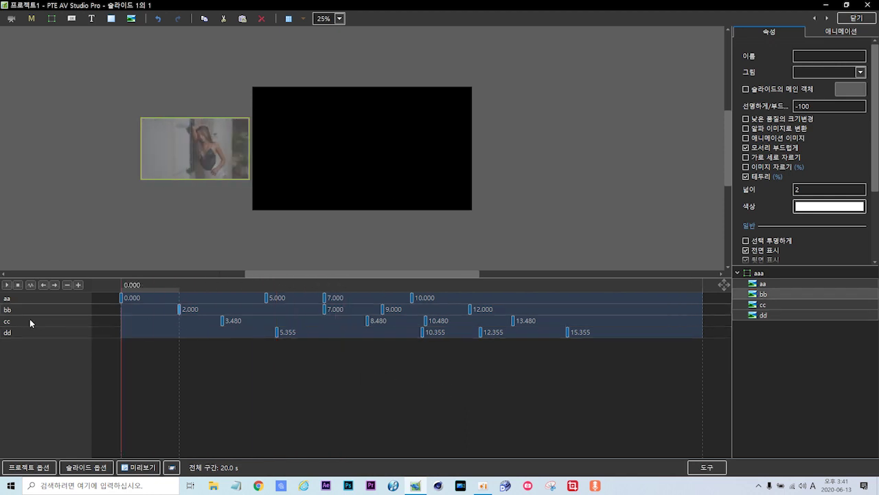
pyautogui.click(6, 285)
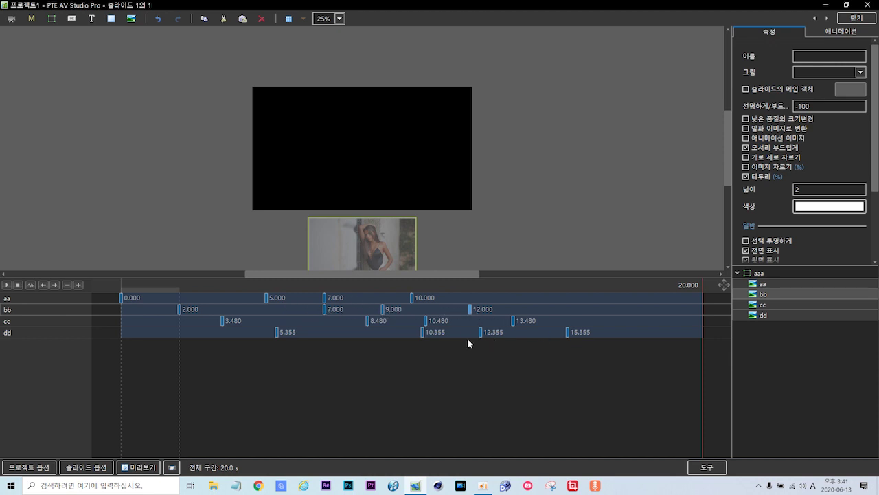
# Retime individual keyframes: the second of bb to about 6.126 s, and the second and third of cc to about 7.985 s and 10.914 s
pyautogui.click(323, 307)
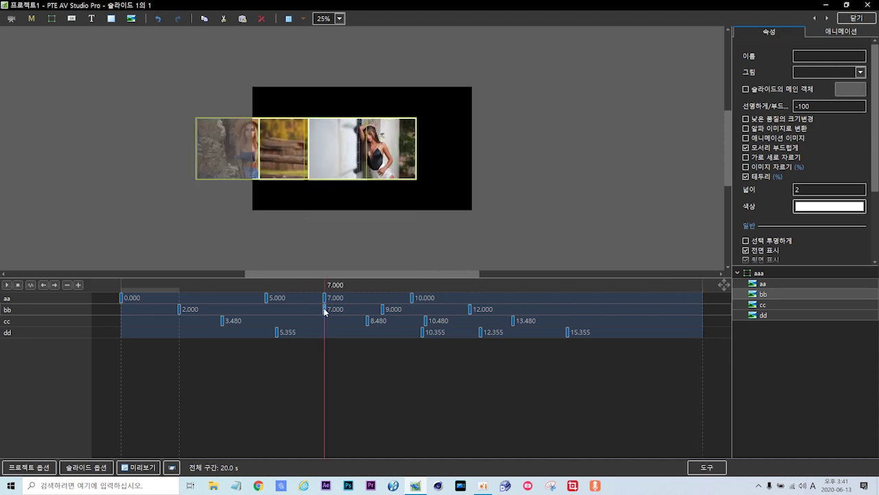
pyautogui.moveTo(323, 308); pyautogui.dragTo(298, 312)
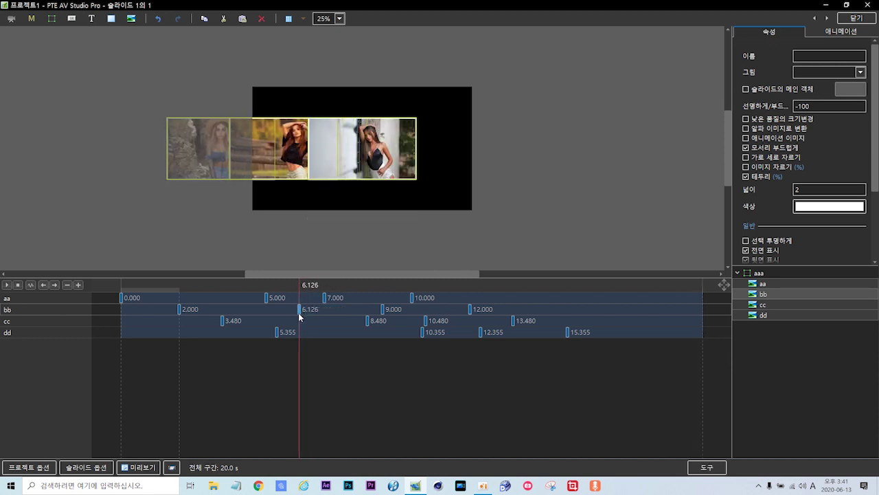
pyautogui.click(366, 320)
pyautogui.moveTo(366, 321); pyautogui.dragTo(351, 322)
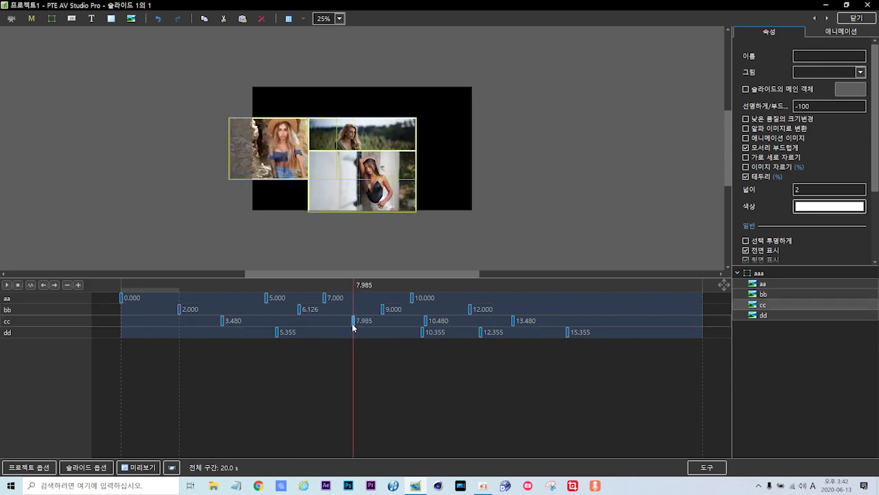
pyautogui.click(426, 320)
pyautogui.moveTo(425, 320)
pyautogui.mouseDown()
pyautogui.moveTo(439, 323)
pyautogui.moveTo(251, 356)
pyautogui.moveTo(49, 361)
pyautogui.mouseUp()
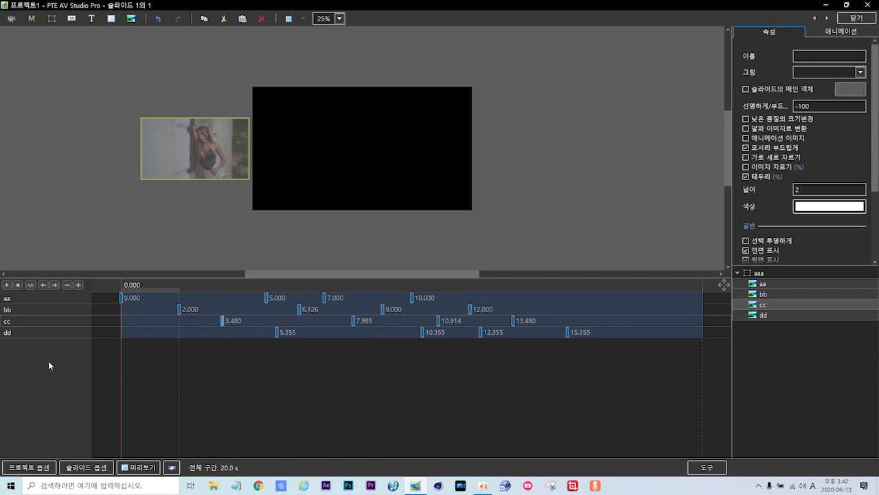
# Play the retimed animation from the beginning, stop it after the last image exits and return the playhead to about 9.260 s
pyautogui.click(6, 285)
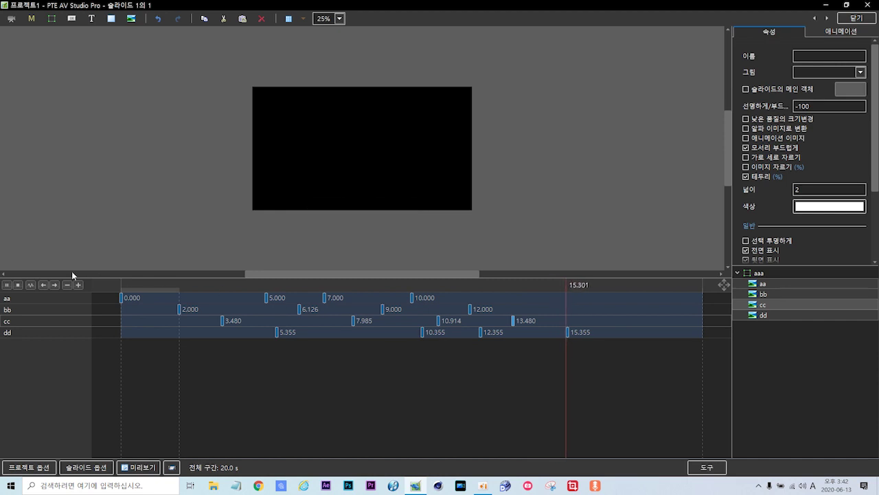
pyautogui.press('space')
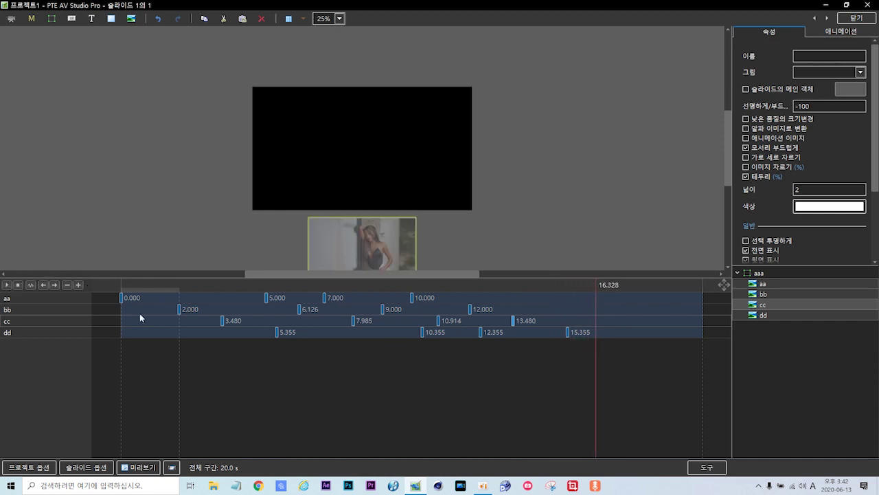
pyautogui.click(390, 378)
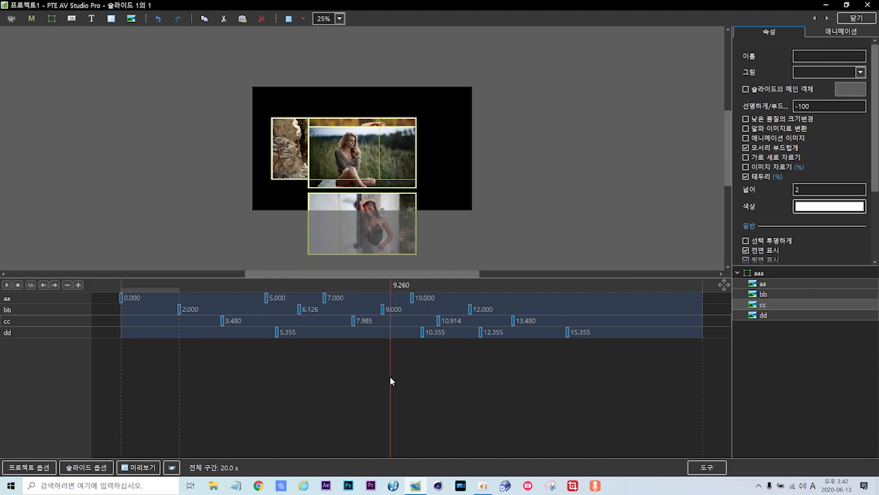
# Deselect the images and add a background object splitter (배경 객체용 분배기) below the aaa group in the object list
pyautogui.click(769, 350)
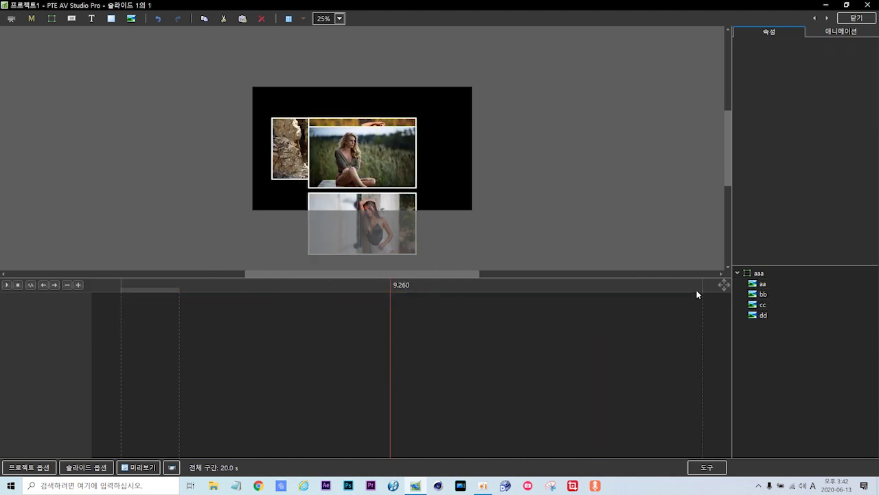
pyautogui.rightClick(779, 352)
pyautogui.moveTo(786, 355)
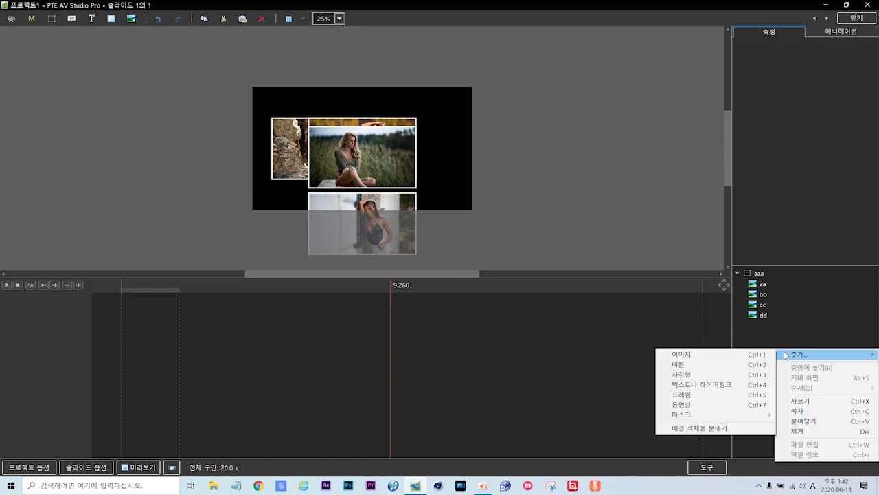
pyautogui.click(701, 428)
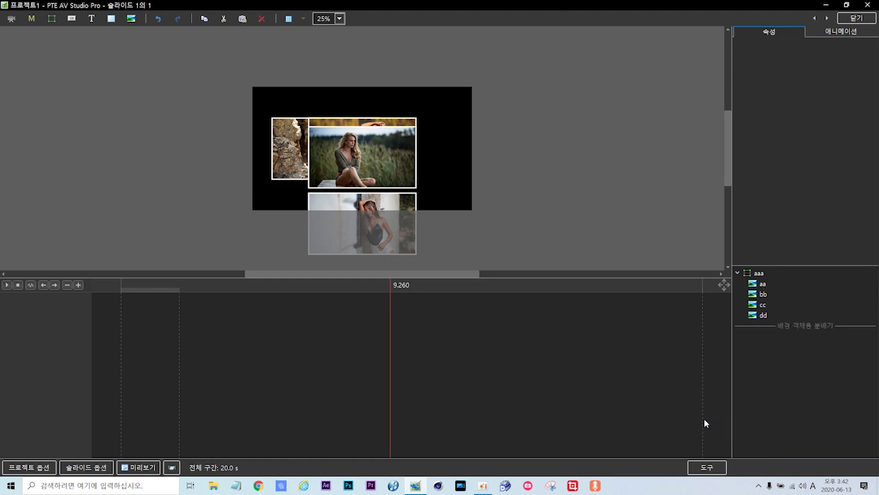
# Add an empty mask container (빈 마스크) beneath the background object splitter
pyautogui.click(807, 326)
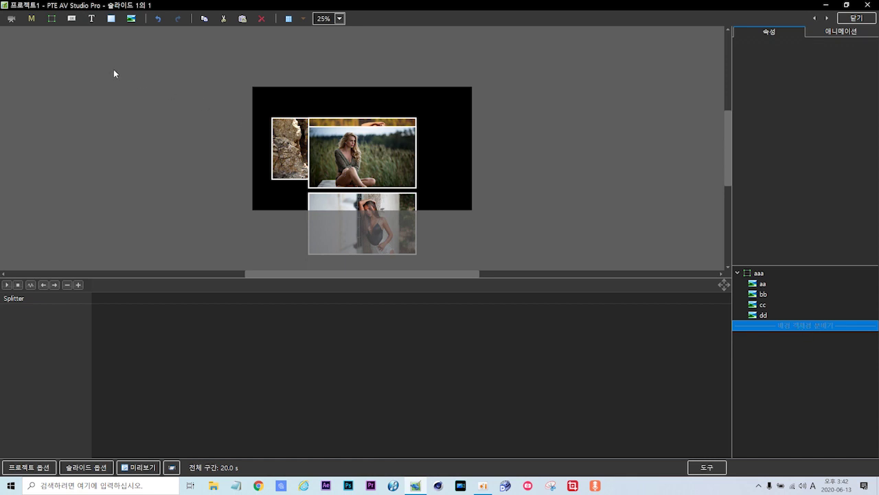
pyautogui.click(31, 20)
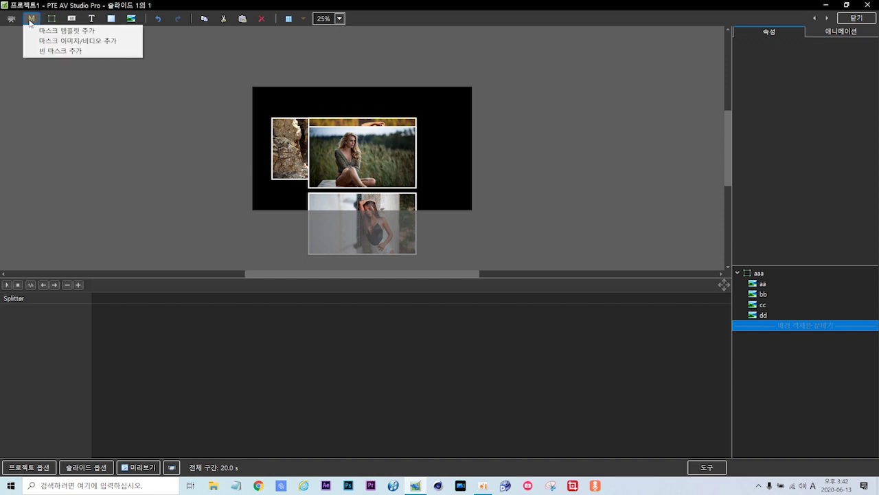
pyautogui.click(48, 52)
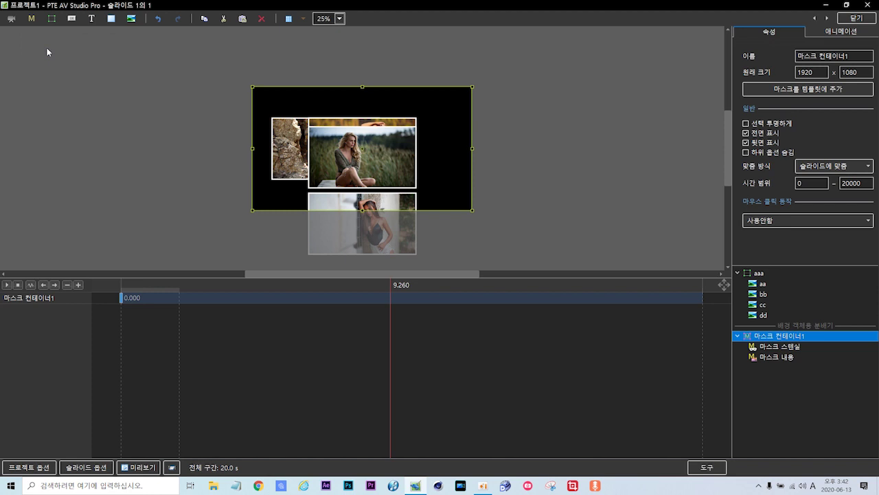
# Add the video ppp from the desktop folder 비디오 색상 영상, subfolder video, inside the mask stencil (마스크 스텐실)
pyautogui.click(779, 347)
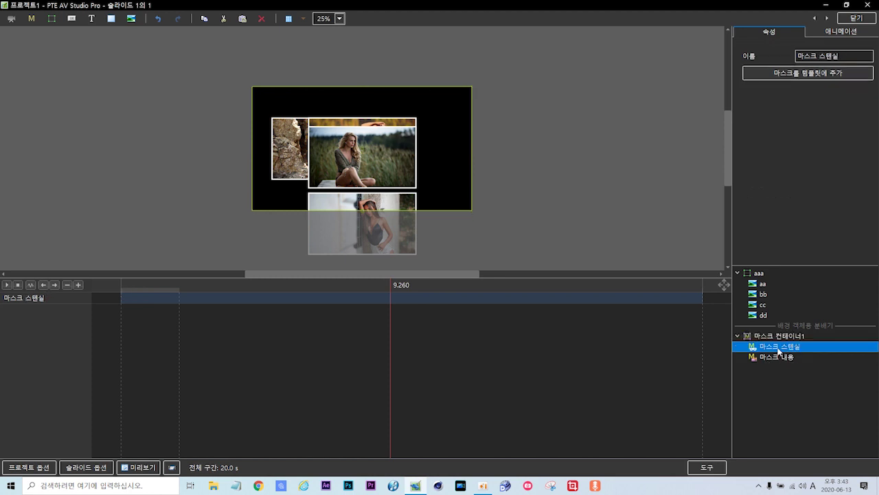
pyautogui.rightClick(779, 349)
pyautogui.moveTo(783, 352)
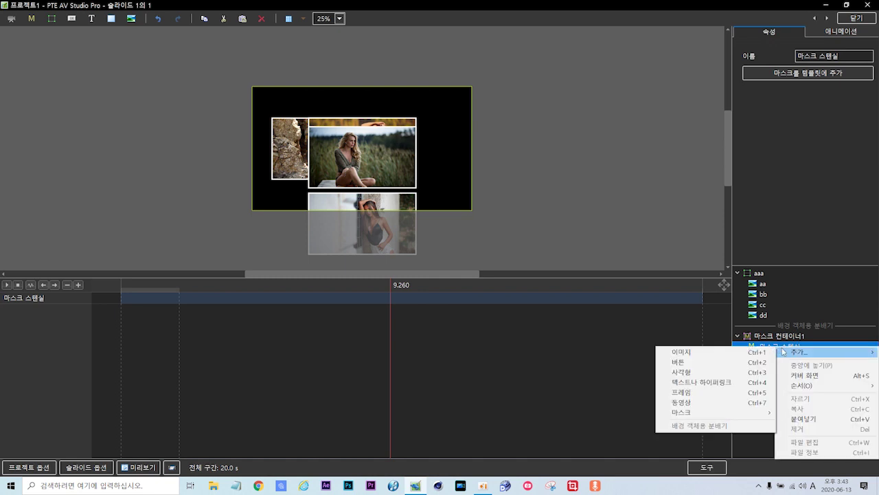
pyautogui.click(686, 401)
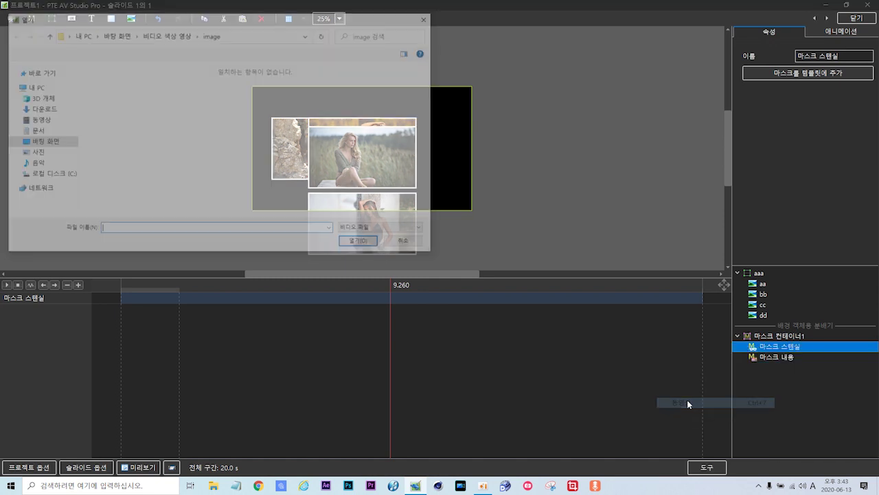
pyautogui.click(45, 143)
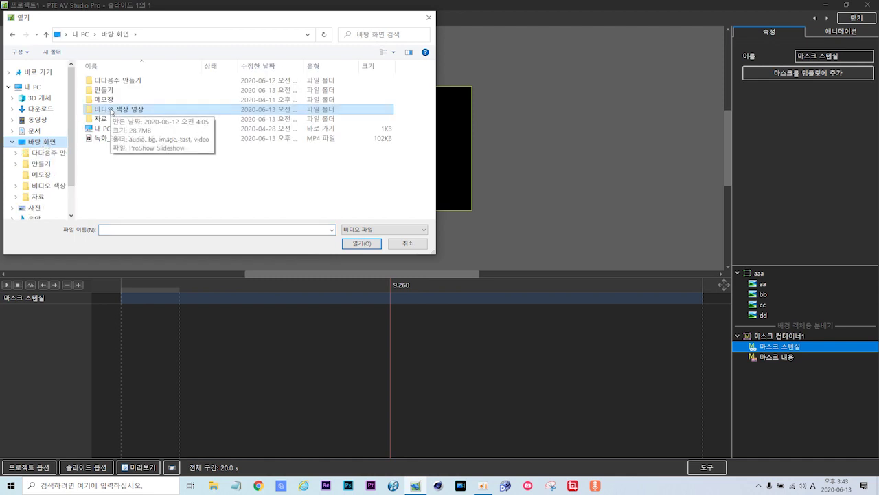
pyautogui.doubleClick(111, 112)
pyautogui.doubleClick(103, 119)
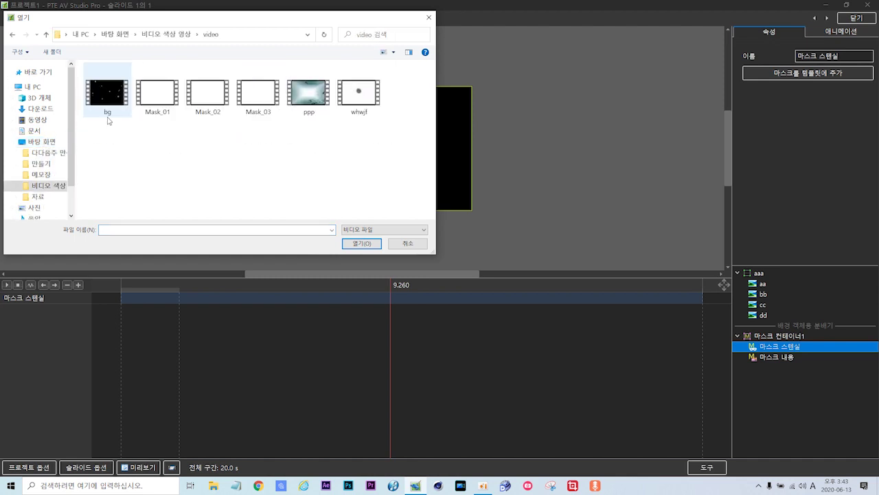
pyautogui.doubleClick(309, 93)
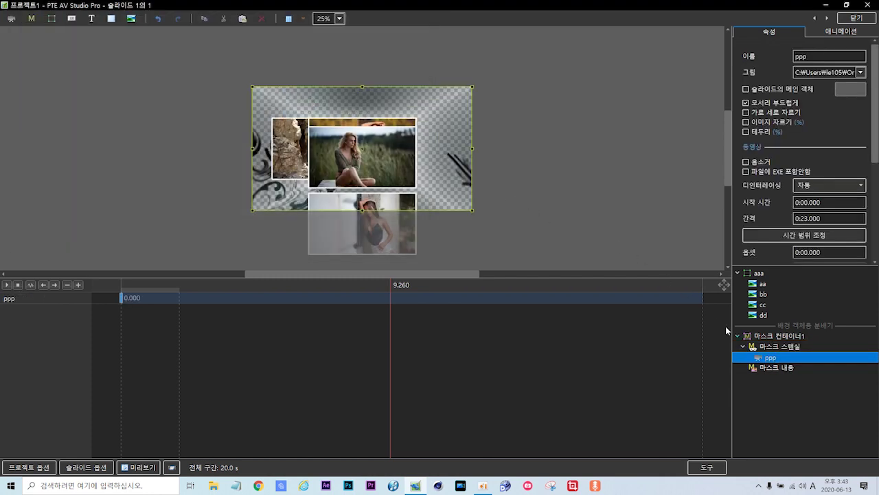
# Add the image uu from the desktop folder 비디오 색상 영상, subfolder image, inside the mask content (마스크 내용)
pyautogui.click(781, 369)
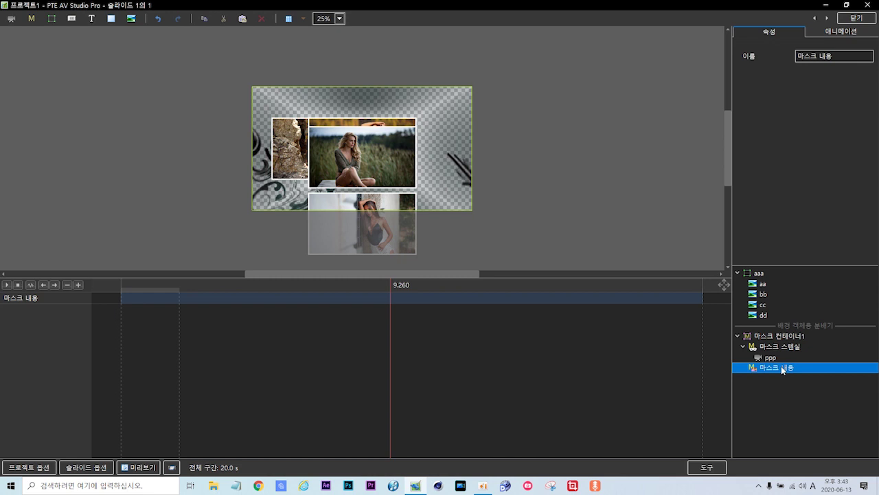
pyautogui.rightClick(783, 369)
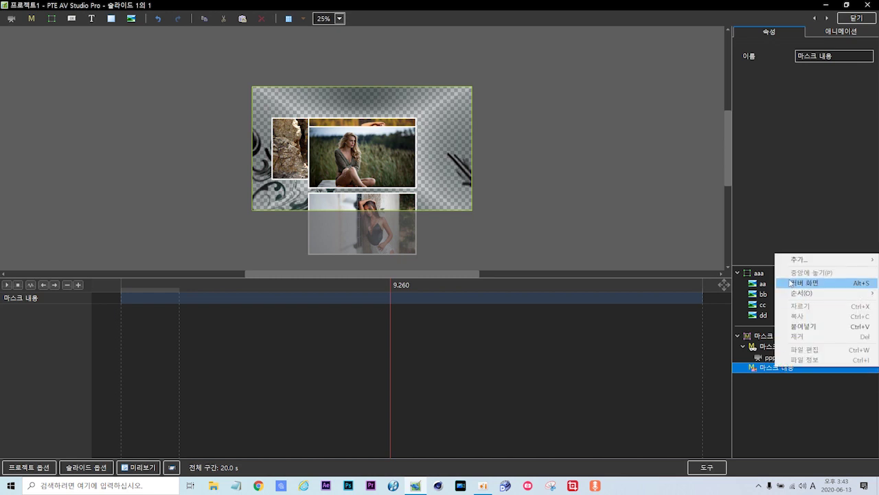
pyautogui.moveTo(794, 265)
pyautogui.click(739, 262)
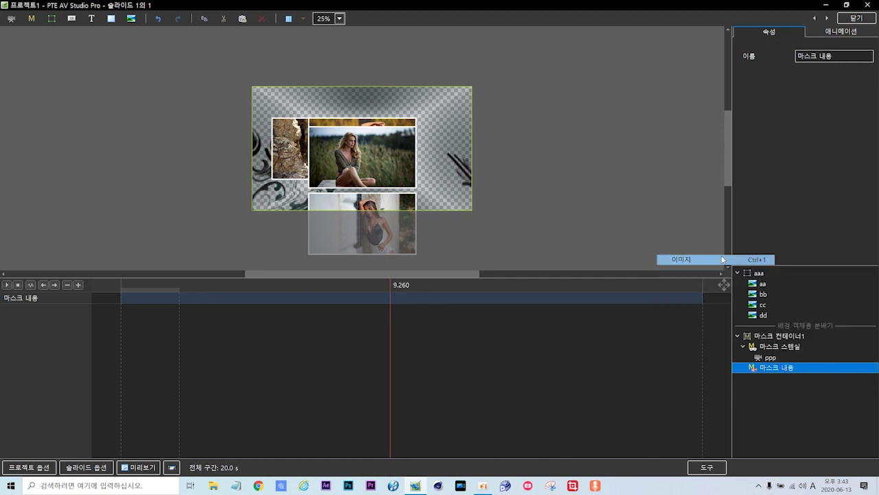
pyautogui.click(41, 142)
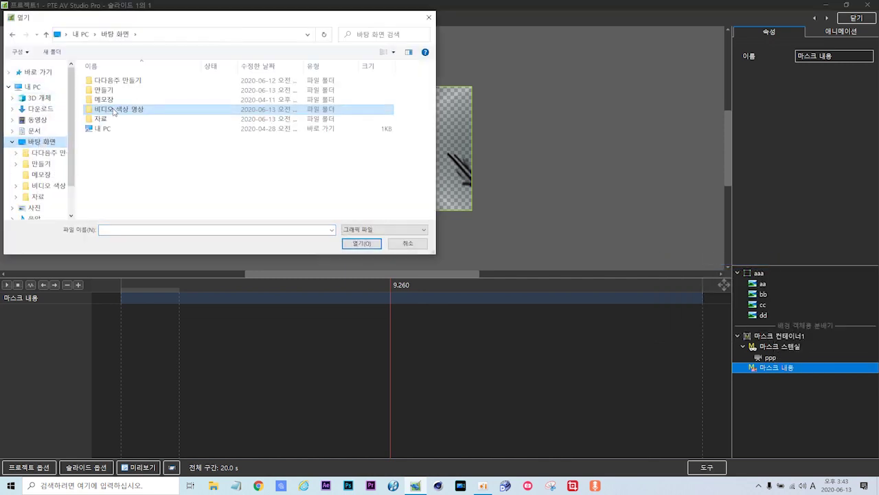
pyautogui.doubleClick(115, 110)
pyautogui.doubleClick(110, 100)
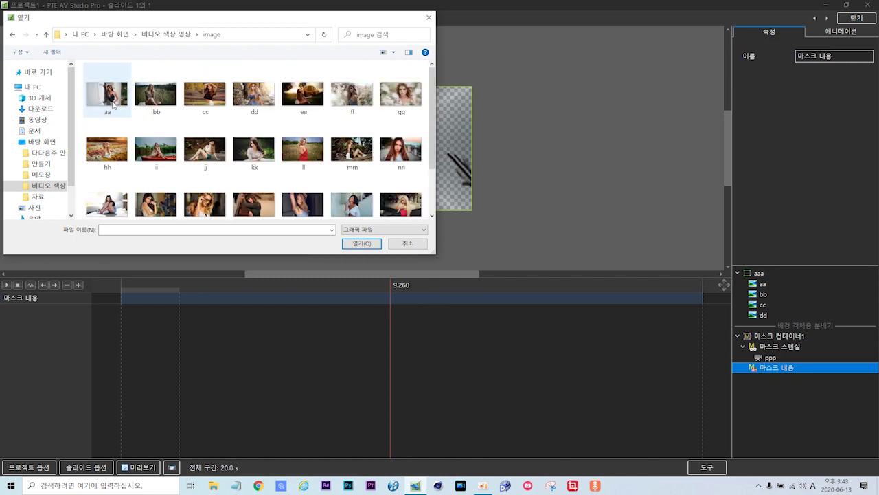
pyautogui.doubleClick(345, 209)
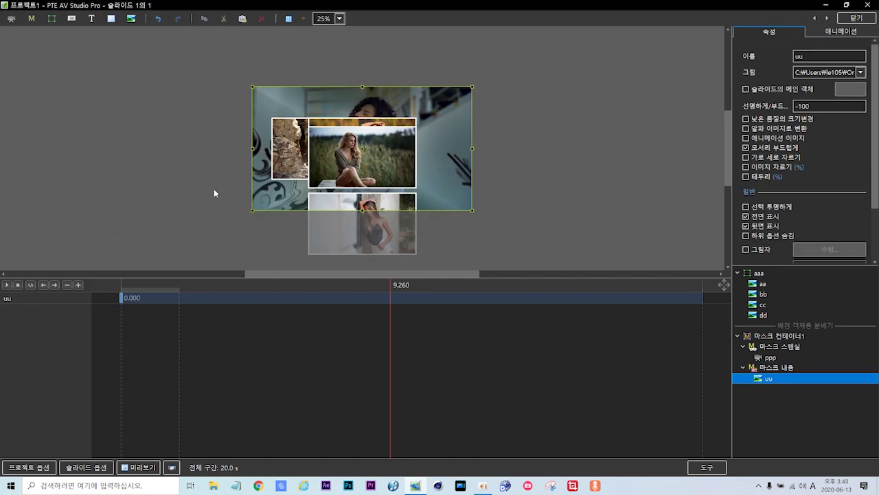
# Close the object editor, play the slide from the beginning and pause it after the last image exits, at about 15.3 s
pyautogui.click(338, 19)
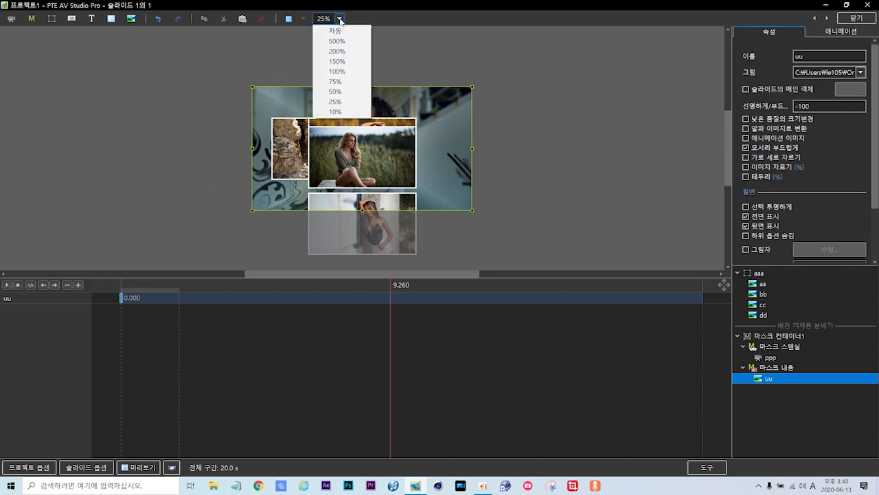
pyautogui.click(335, 92)
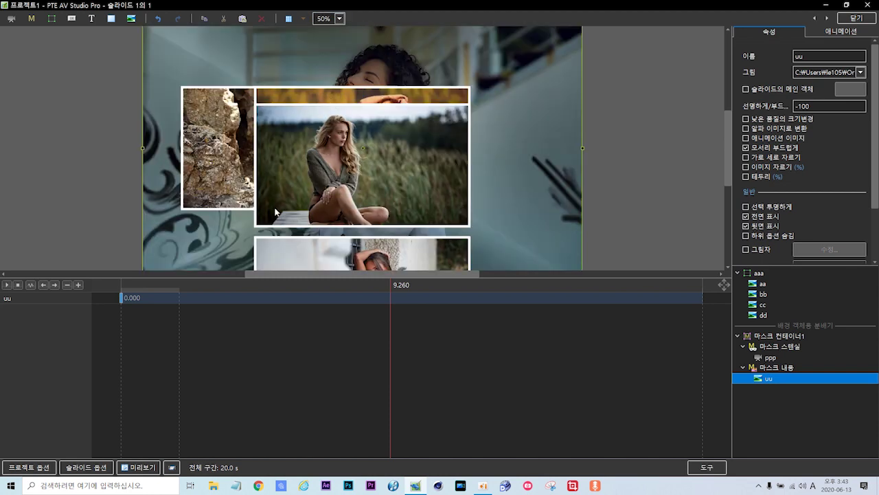
pyautogui.click(855, 18)
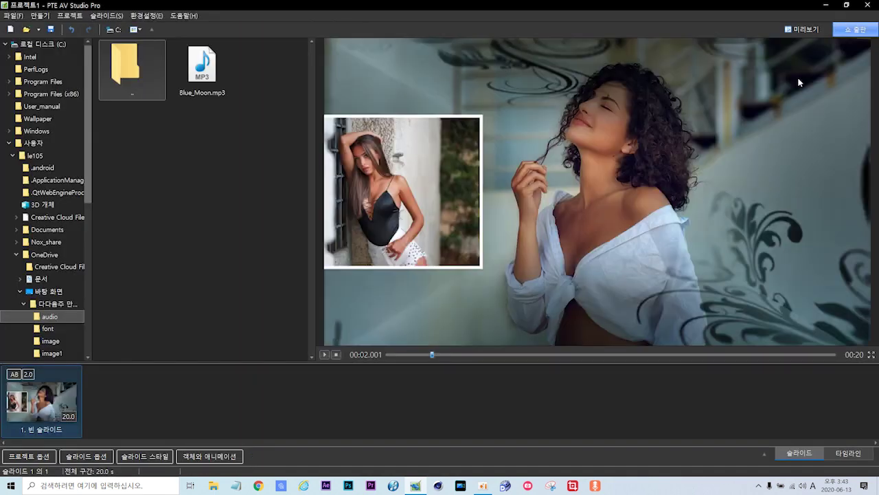
pyautogui.moveTo(431, 353); pyautogui.dragTo(362, 367)
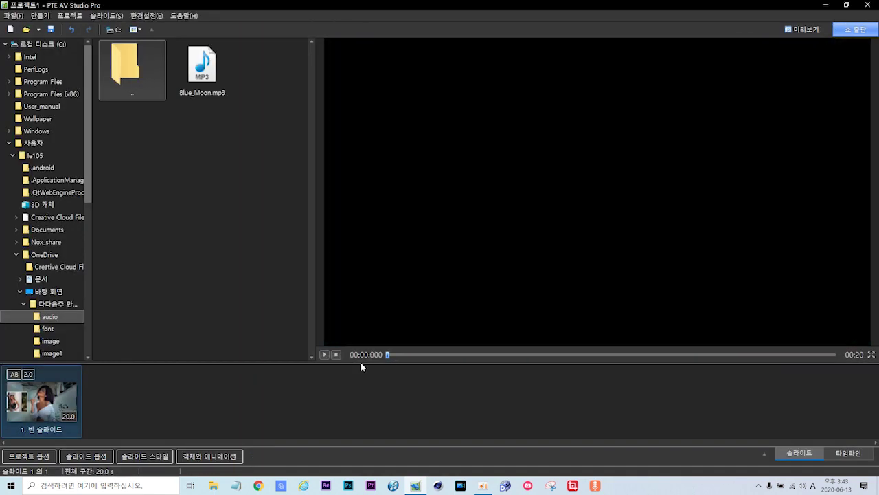
pyautogui.click(327, 354)
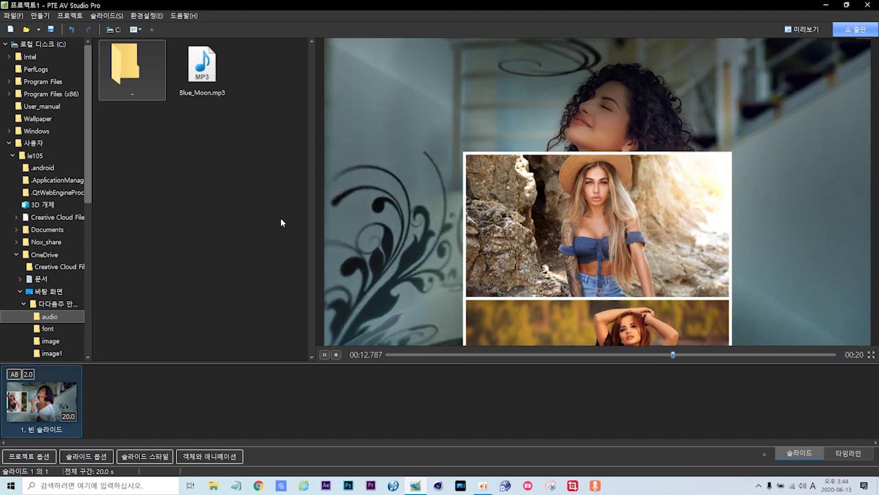
pyautogui.click(324, 356)
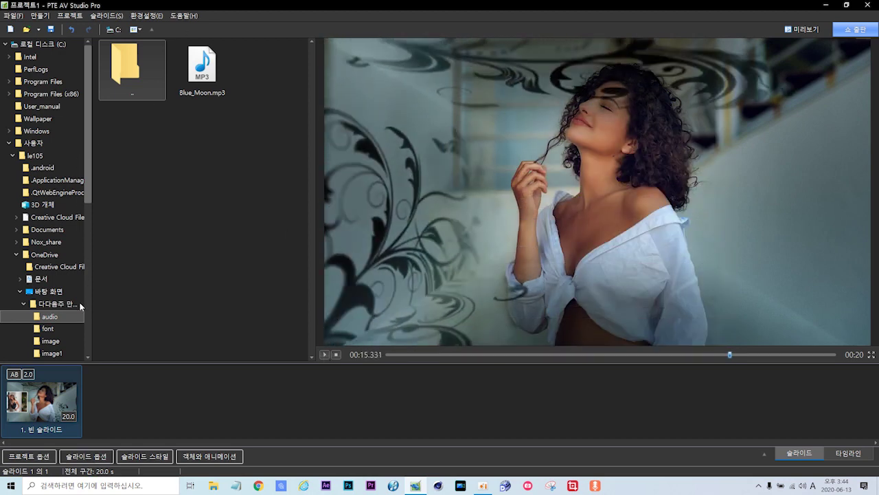
# Reopen the object editor, collapse the existing object groups and add an empty mask container (빈 마스크) above the aaa group
pyautogui.click(199, 456)
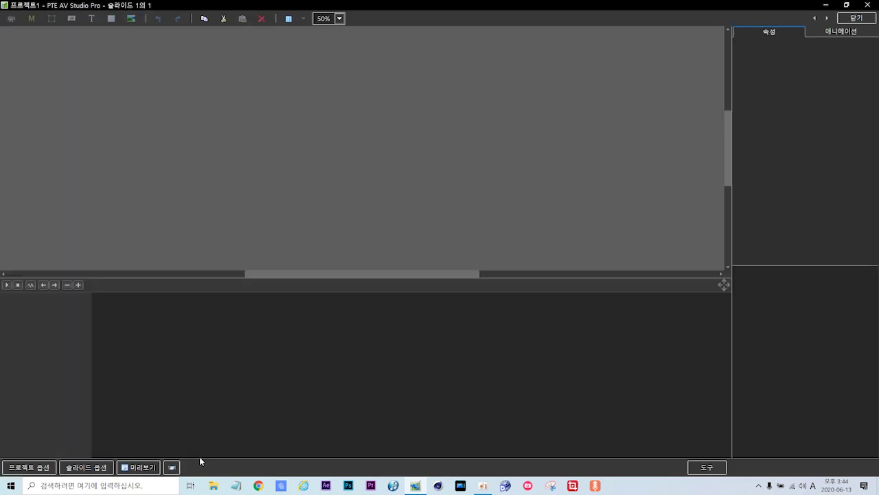
pyautogui.click(737, 336)
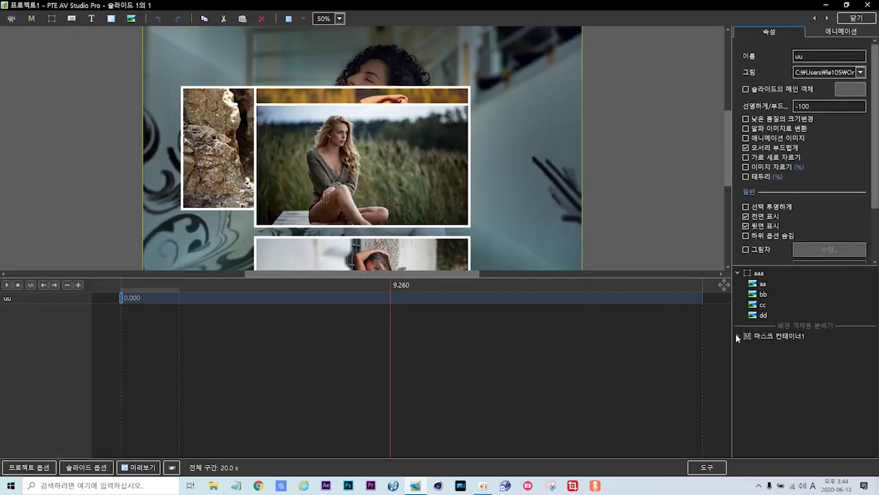
pyautogui.click(738, 273)
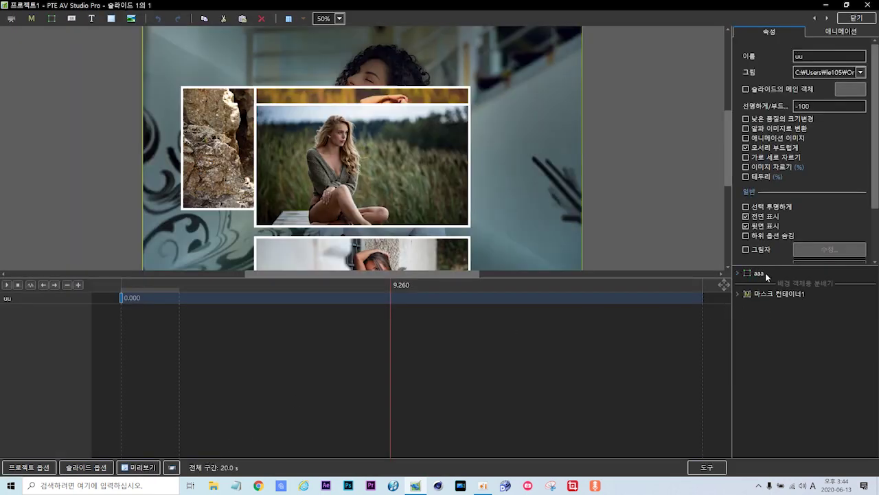
pyautogui.click(31, 18)
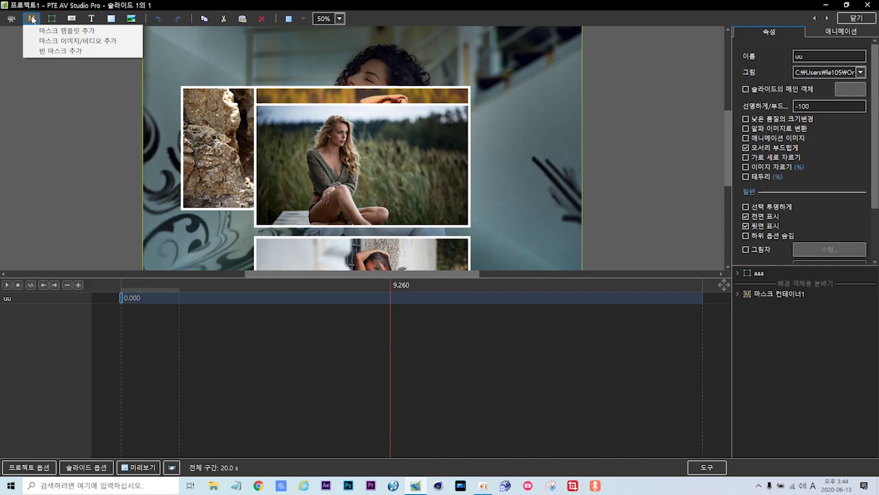
pyautogui.click(46, 50)
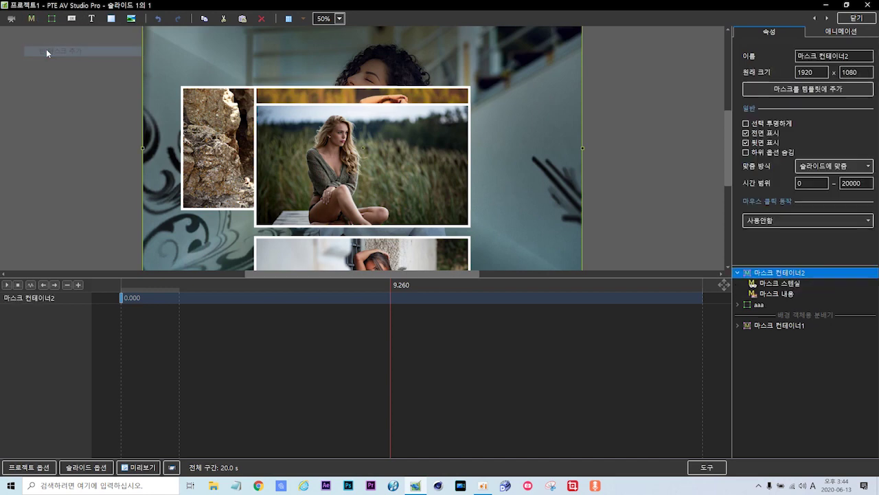
# Add the video bg from the desktop folder 비디오 색상 영상, subfolder video, inside the new container's mask stencil (마스크 스텐실)
pyautogui.click(778, 284)
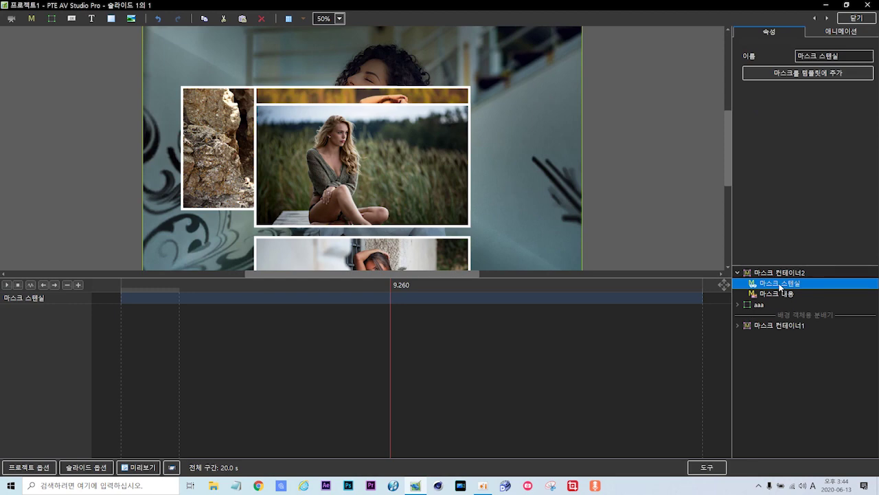
pyautogui.rightClick(780, 285)
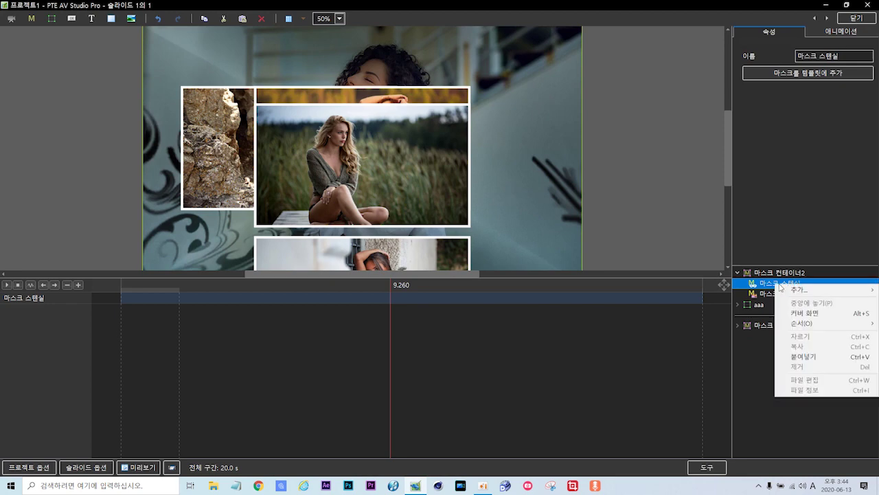
pyautogui.moveTo(802, 295)
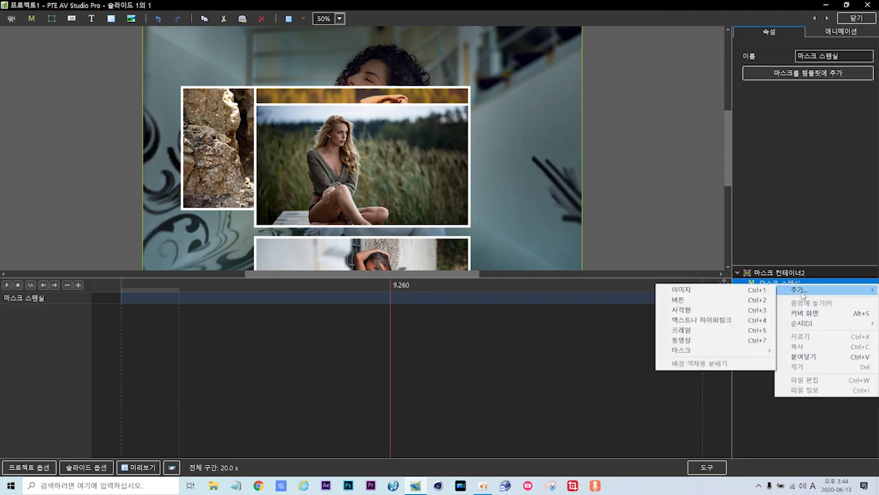
pyautogui.click(694, 342)
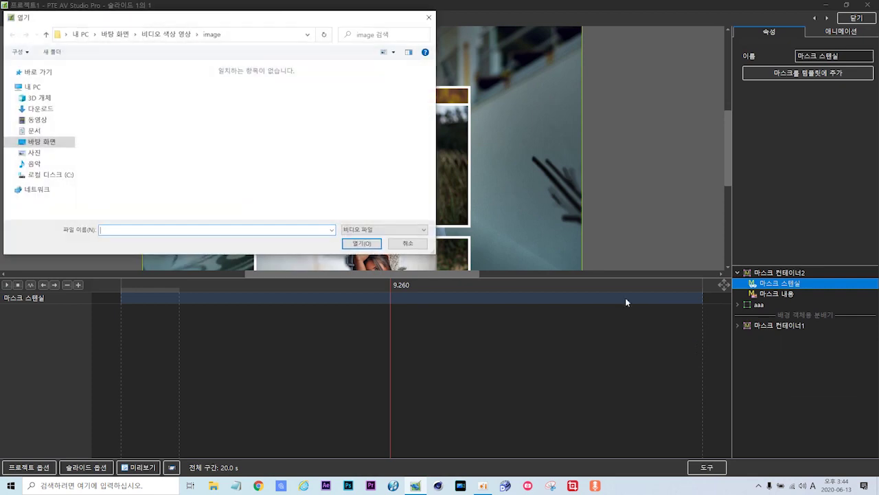
pyautogui.click(40, 141)
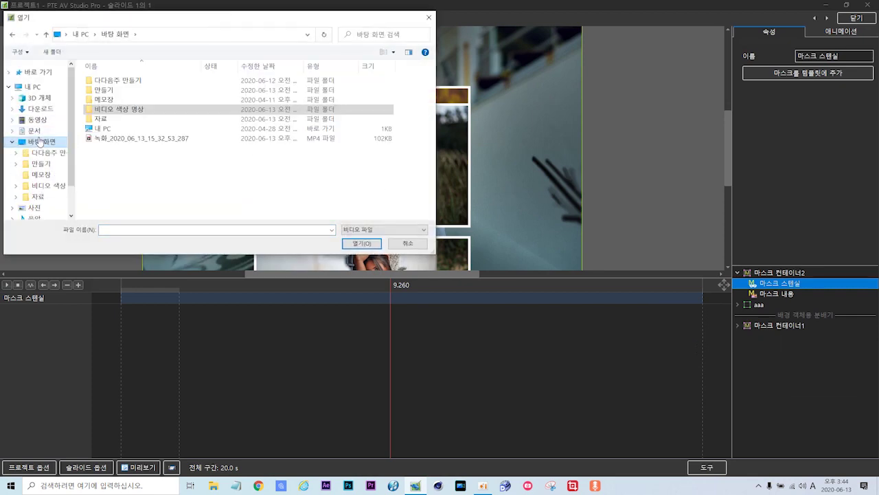
pyautogui.click(103, 110)
pyautogui.doubleClick(109, 112)
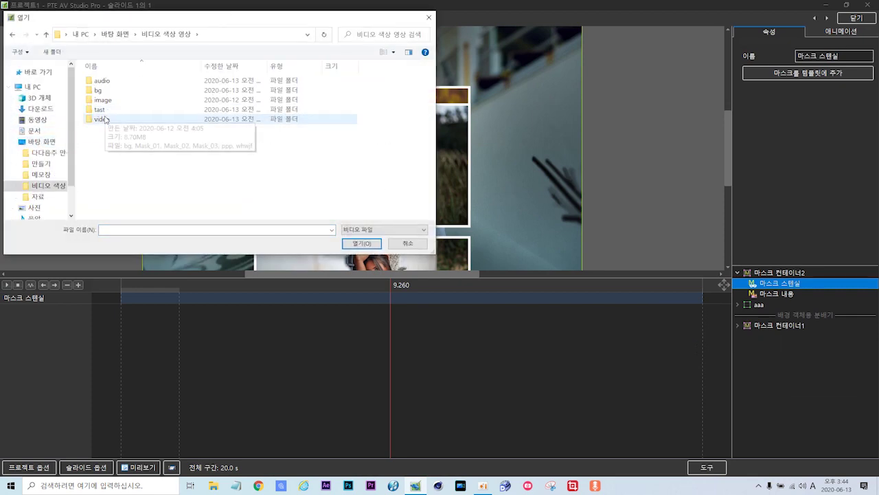
pyautogui.doubleClick(104, 120)
pyautogui.doubleClick(106, 98)
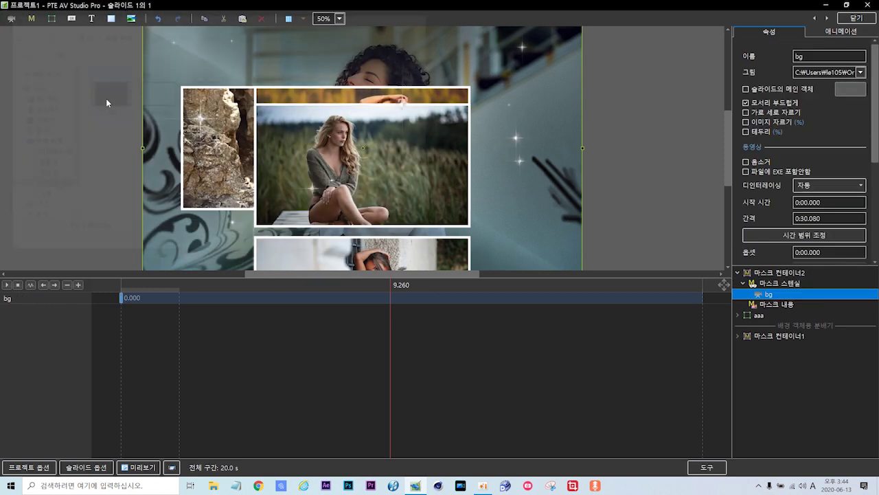
# Add the image 바탕 from the desktop folder 비디오 색상 영상, subfolder bg, inside the upper container's mask content (마스크 내용)
pyautogui.click(768, 304)
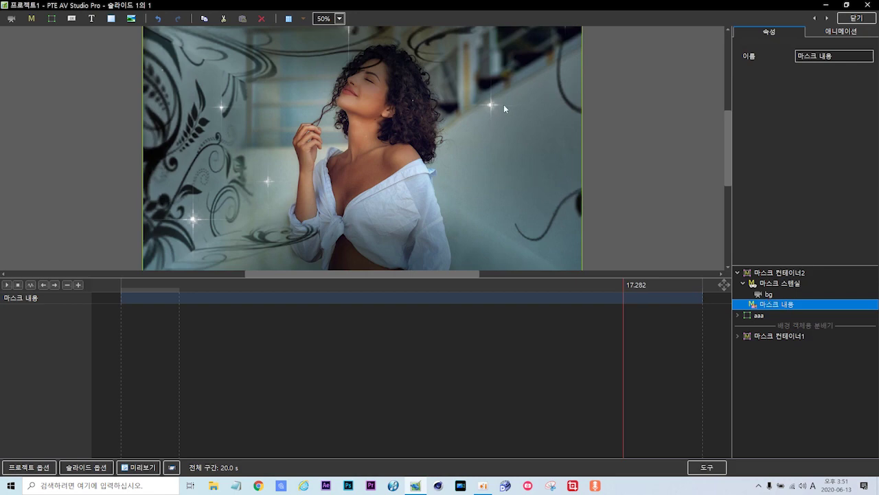
pyautogui.rightClick(769, 304)
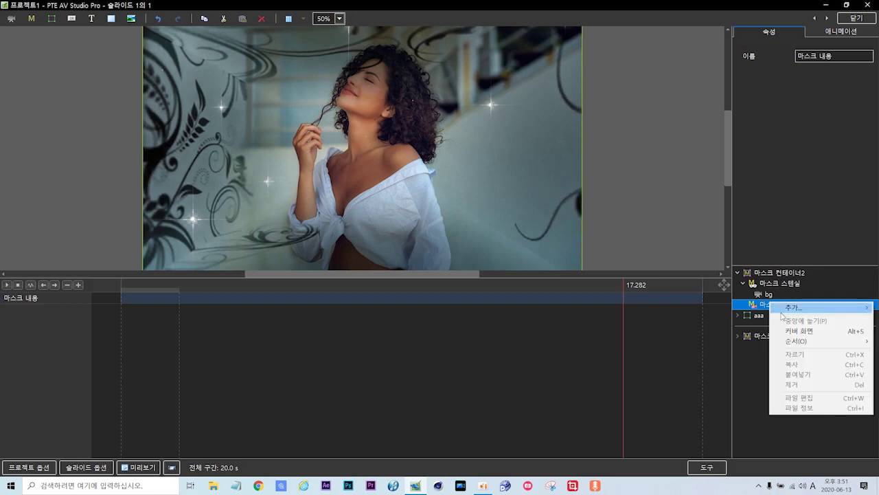
pyautogui.moveTo(786, 310)
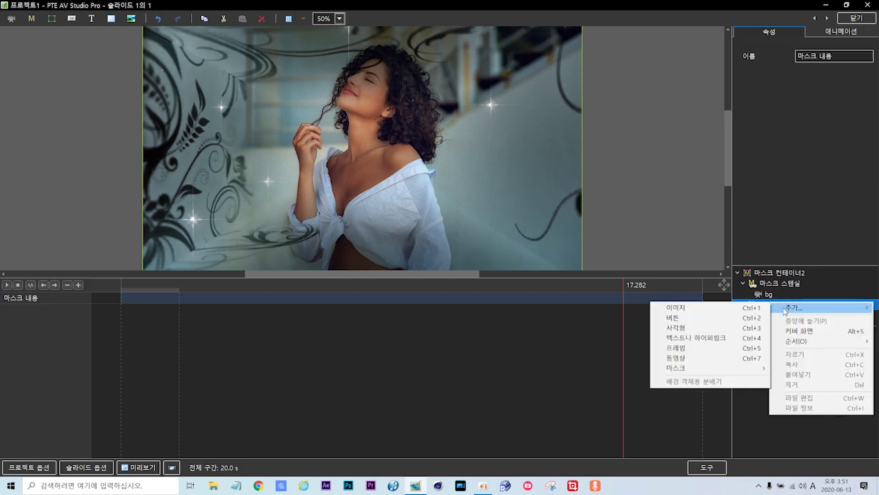
pyautogui.click(684, 307)
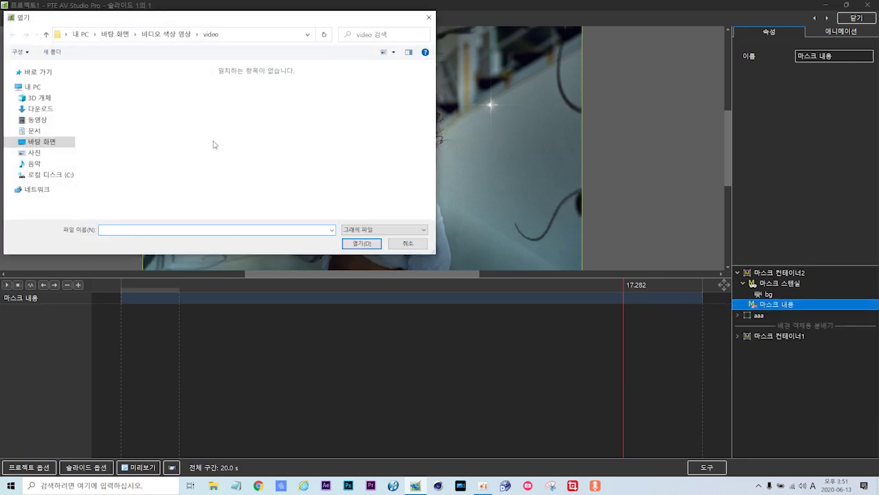
pyautogui.click(41, 141)
pyautogui.doubleClick(97, 109)
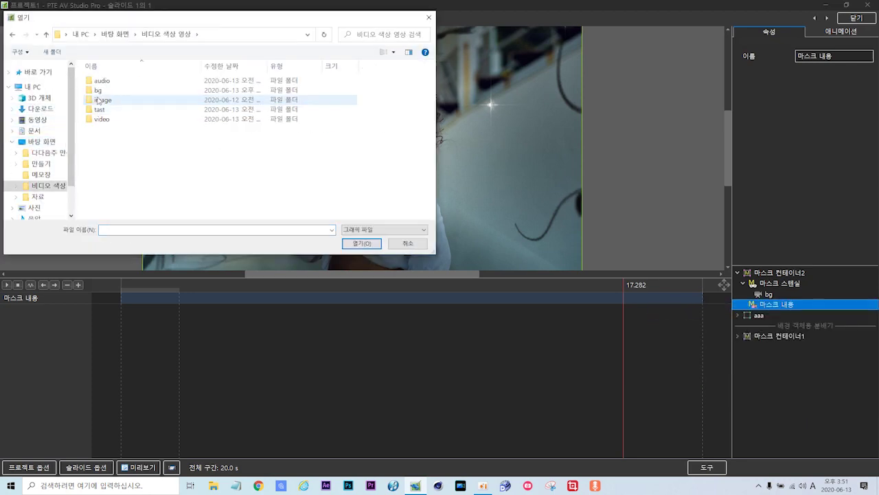
pyautogui.doubleClick(100, 90)
pyautogui.doubleClick(258, 95)
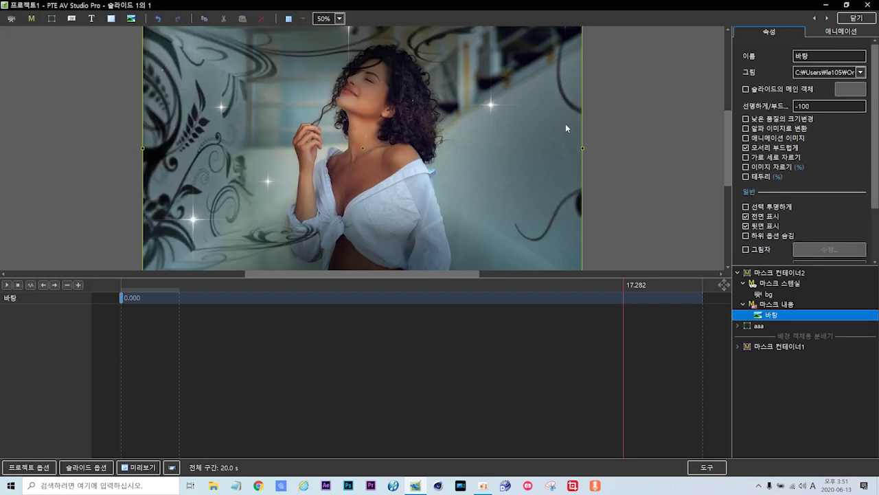
# Play the slide from the beginning outside the object editor, pause it at about 8.9 s and reopen the editor
pyautogui.click(849, 18)
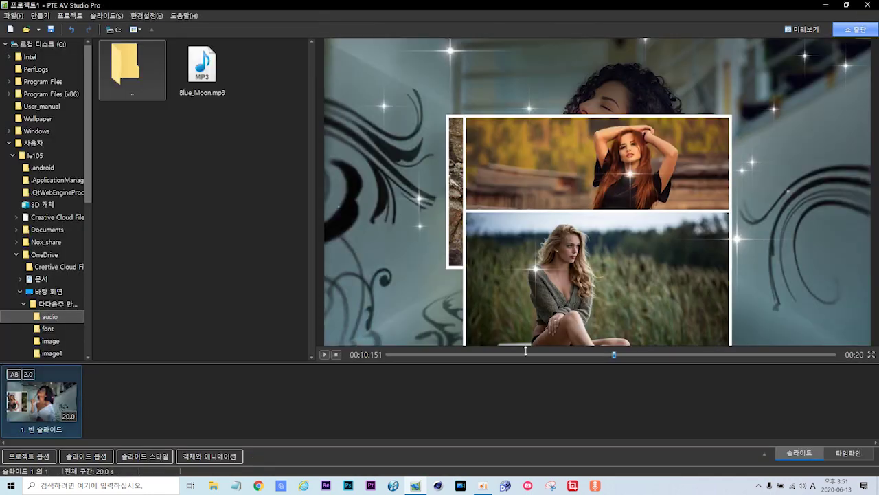
pyautogui.moveTo(612, 356); pyautogui.dragTo(388, 358)
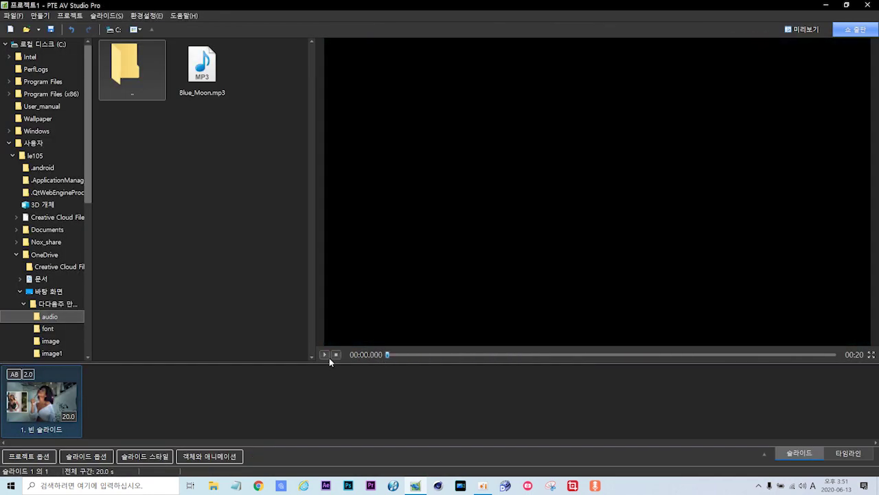
pyautogui.click(325, 355)
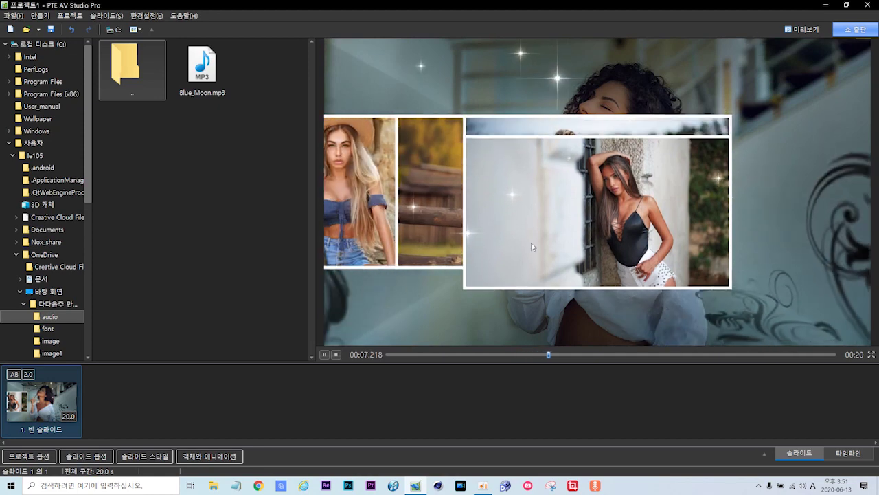
pyautogui.click(324, 355)
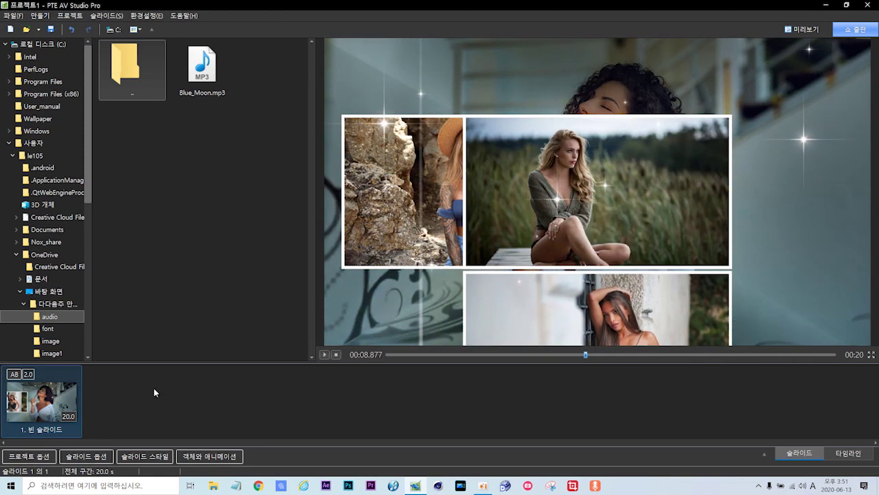
pyautogui.click(222, 458)
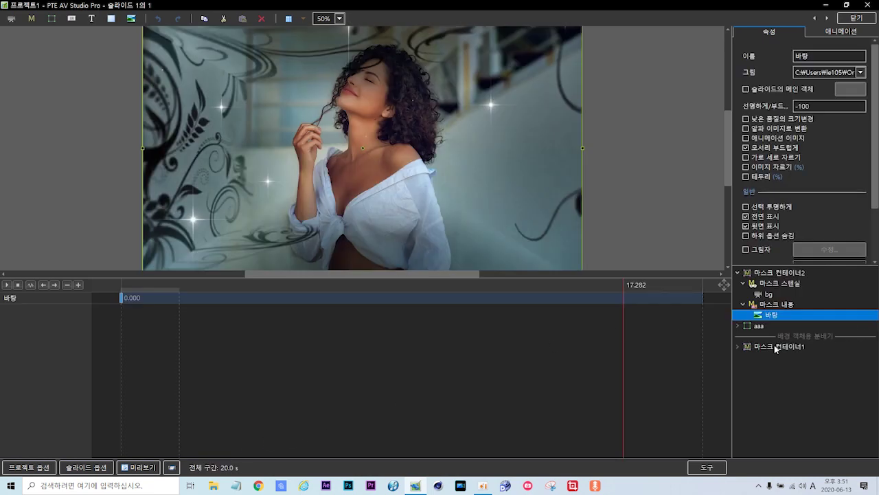
# Expand the background mask container (마스크 컨테이너1) and set the scale (확대) of its image uu to 107% in the 0-second keyframe
pyautogui.click(738, 347)
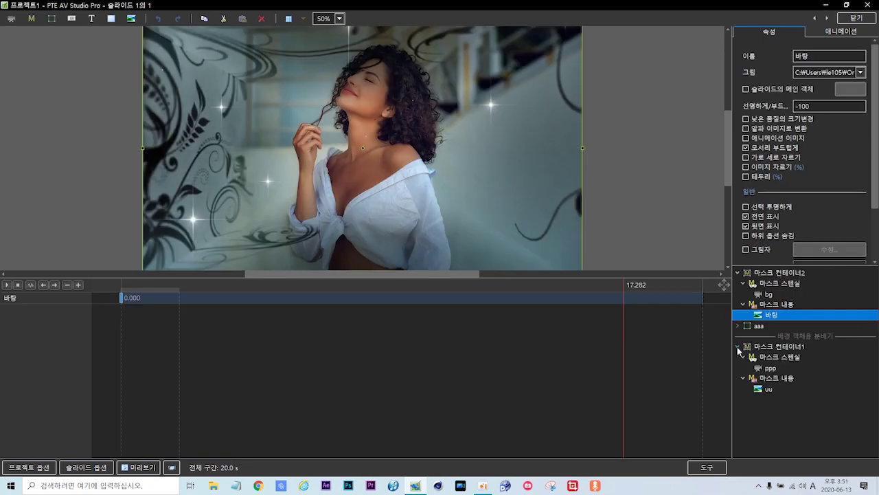
pyautogui.click(767, 390)
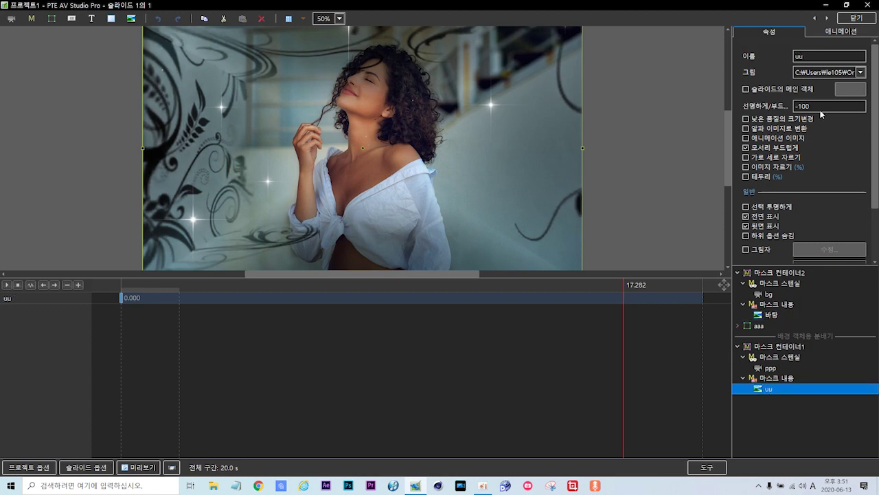
pyautogui.click(842, 31)
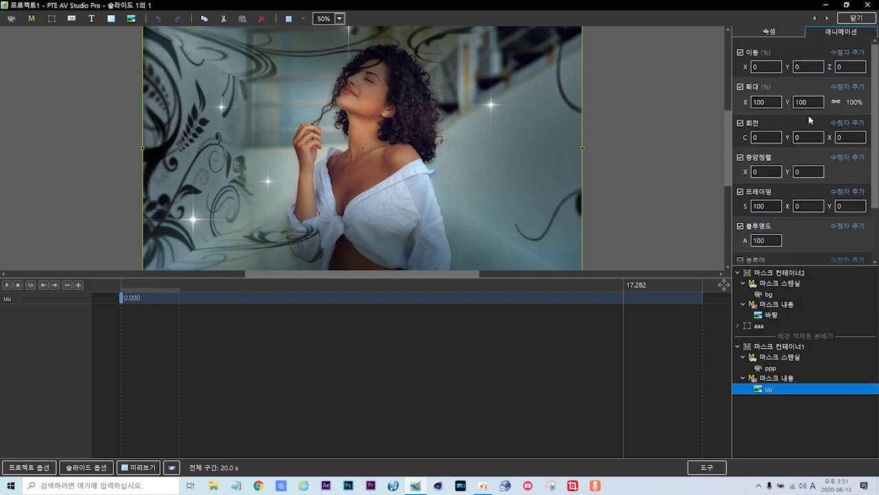
pyautogui.click(759, 103)
pyautogui.moveTo(747, 103); pyautogui.dragTo(748, 103)
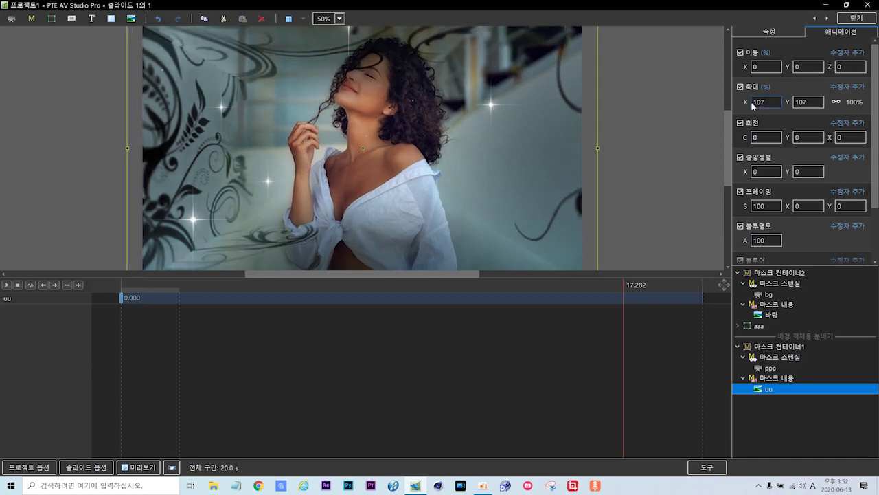
# Add a second keyframe to the image uu and set its keyframe time to 10000 ms
pyautogui.moveTo(623, 298); pyautogui.dragTo(457, 297)
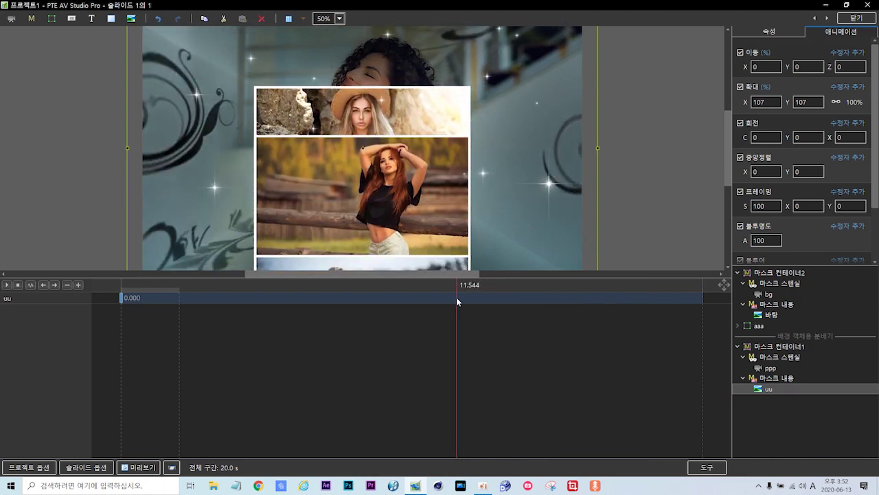
pyautogui.click(78, 284)
pyautogui.scroll(-2, 874, 201)
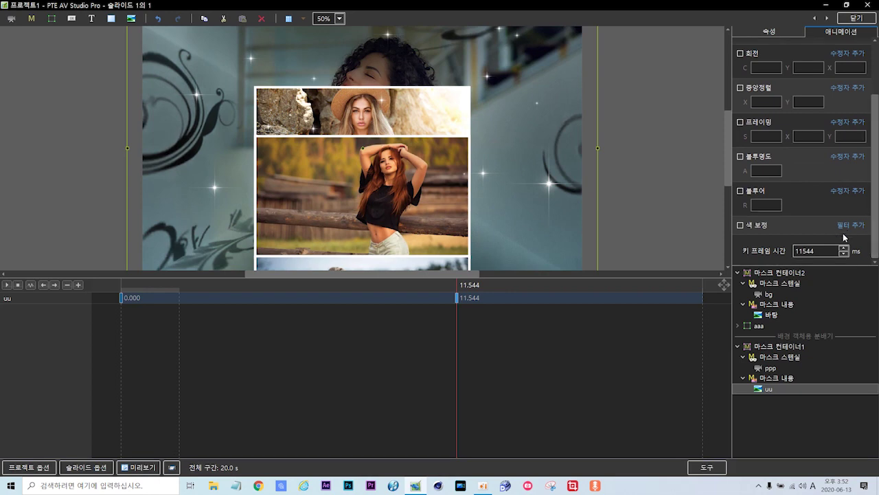
pyautogui.doubleClick(830, 249)
pyautogui.write('10000')
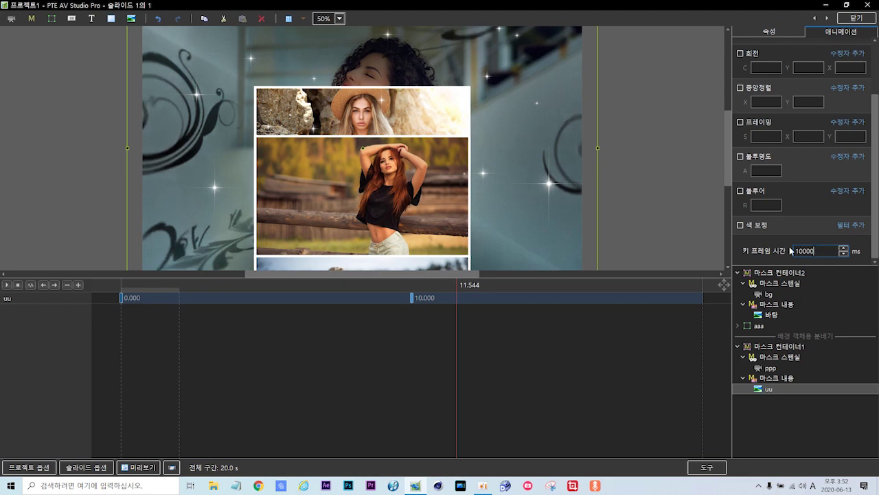
# Enable scale (확대) in uu's 10-second keyframe and set it to 100%
pyautogui.click(413, 299)
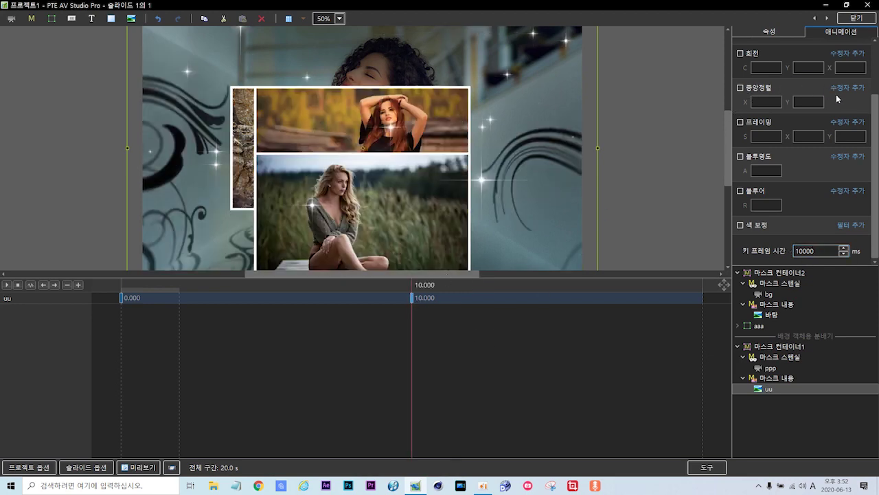
pyautogui.scroll(2, 834, 100)
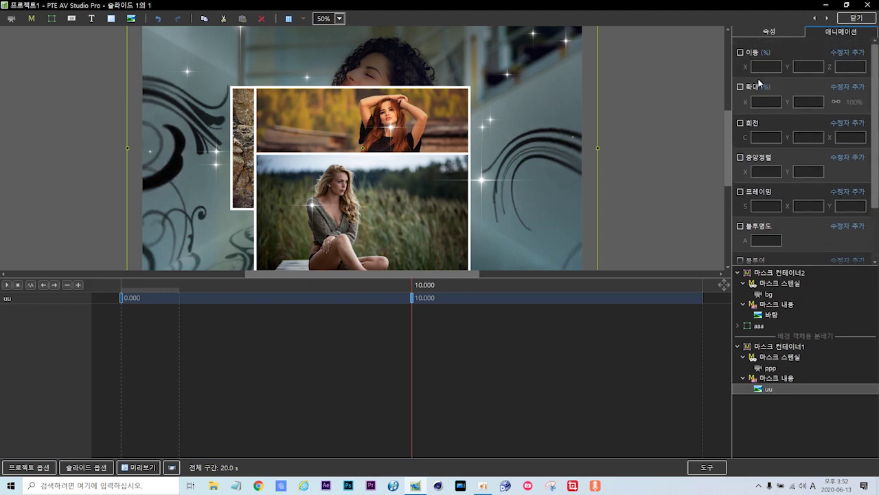
pyautogui.click(740, 86)
pyautogui.doubleClick(774, 101)
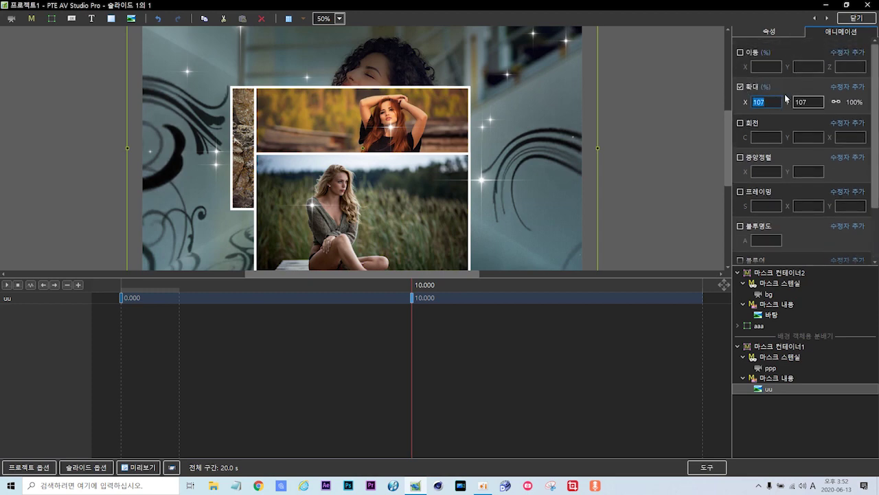
pyautogui.write('100')
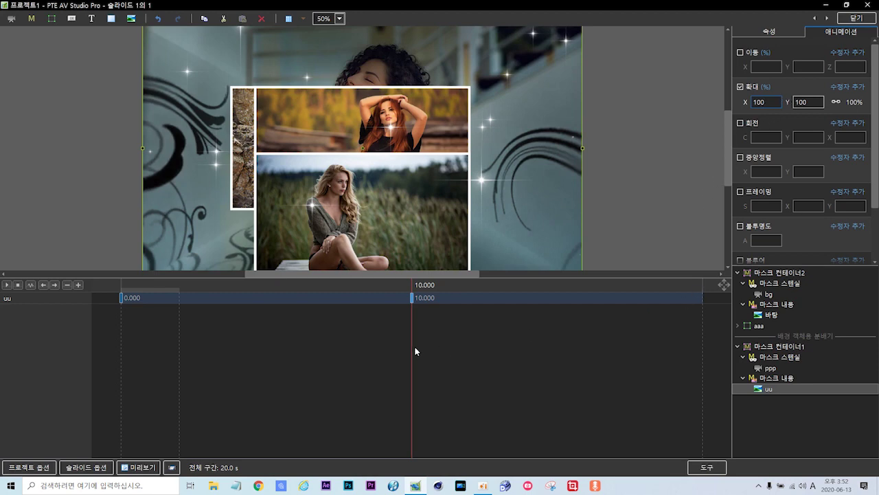
# Add a keyframe to uu at 20 seconds, enable its scale (확대) and set it to 120%
pyautogui.moveTo(414, 350); pyautogui.dragTo(702, 301)
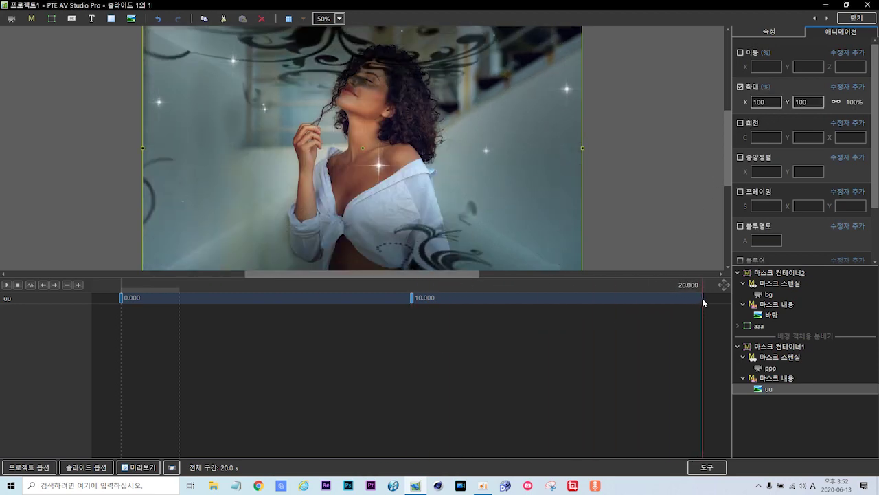
pyautogui.click(79, 285)
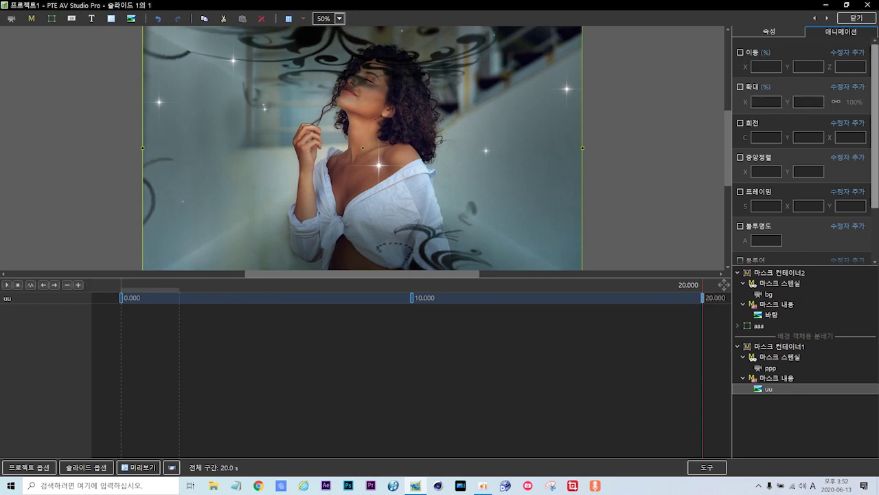
pyautogui.click(740, 87)
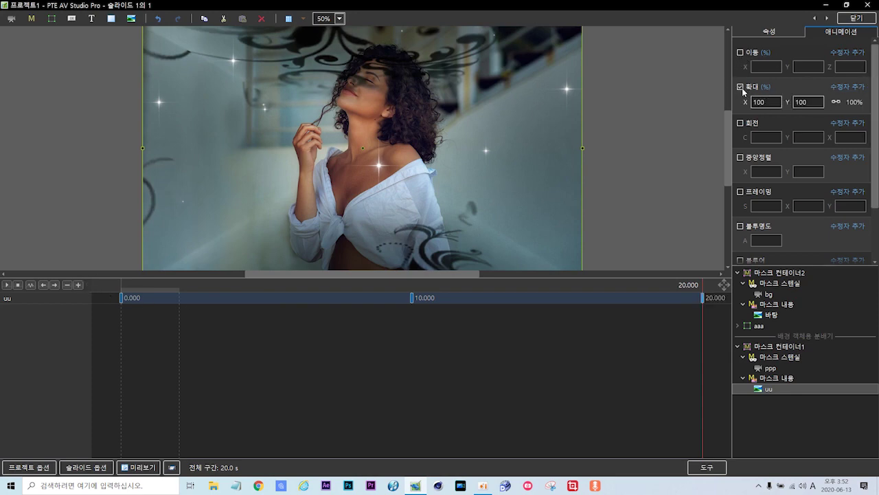
pyautogui.doubleClick(771, 102)
pyautogui.press('BackSpace')
pyautogui.write('120')
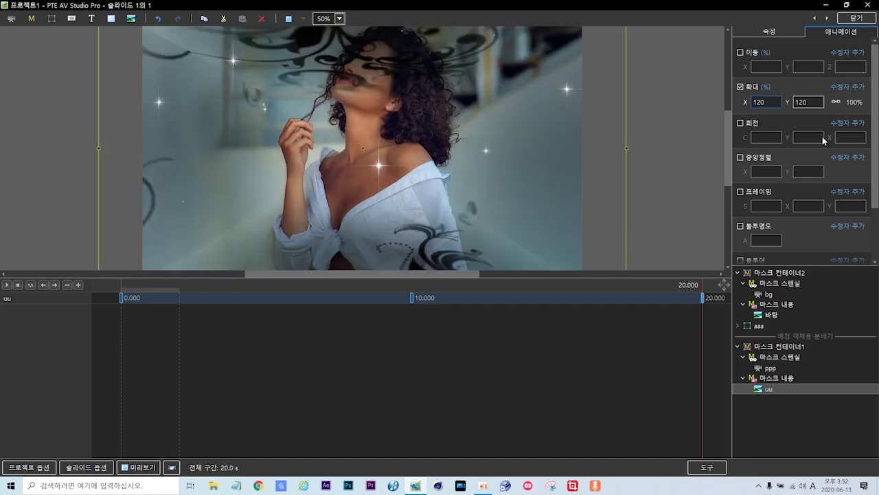
# Play the slide from the beginning outside the object editor, pause it at about 7.7 s and reopen the editor
pyautogui.click(856, 19)
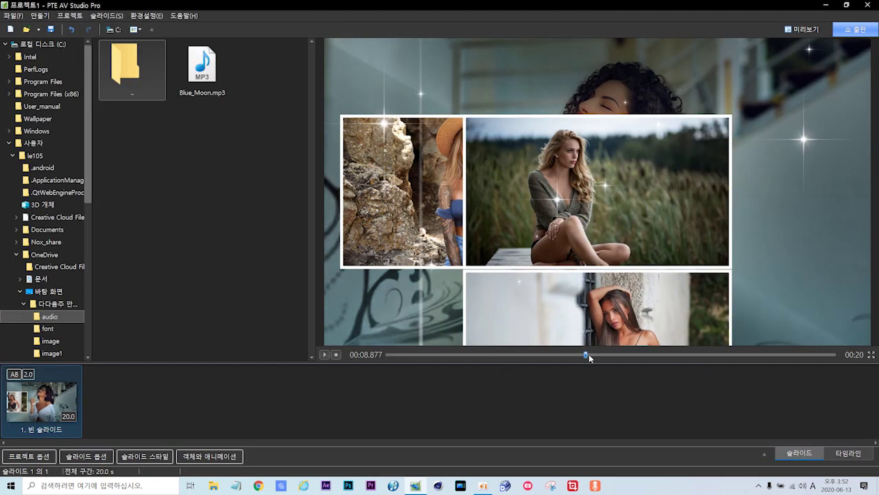
pyautogui.moveTo(587, 356); pyautogui.dragTo(335, 357)
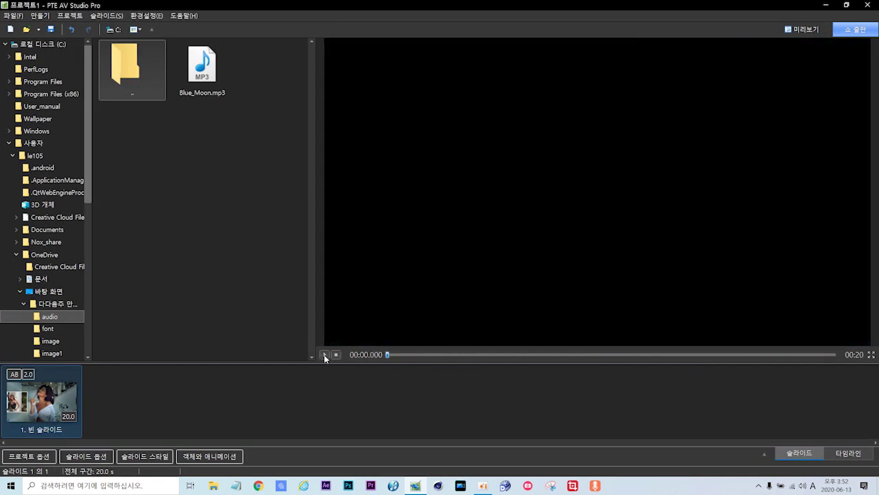
pyautogui.click(326, 355)
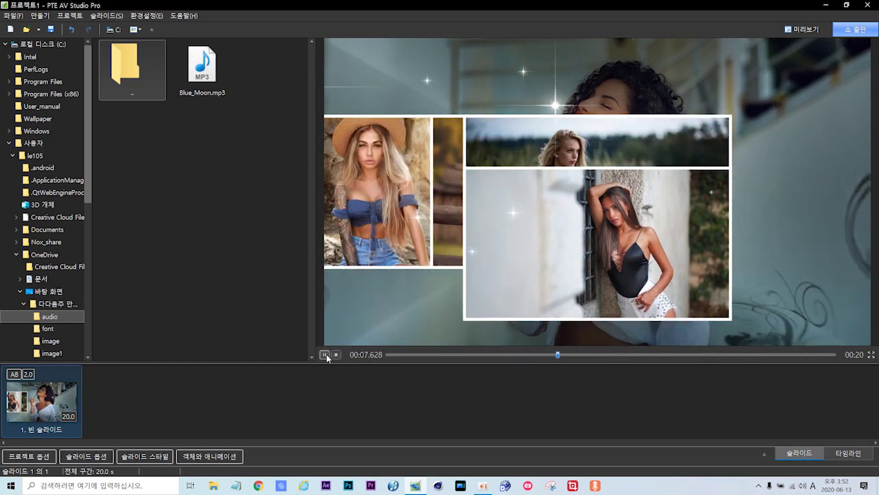
pyautogui.press('space')
pyautogui.click(201, 456)
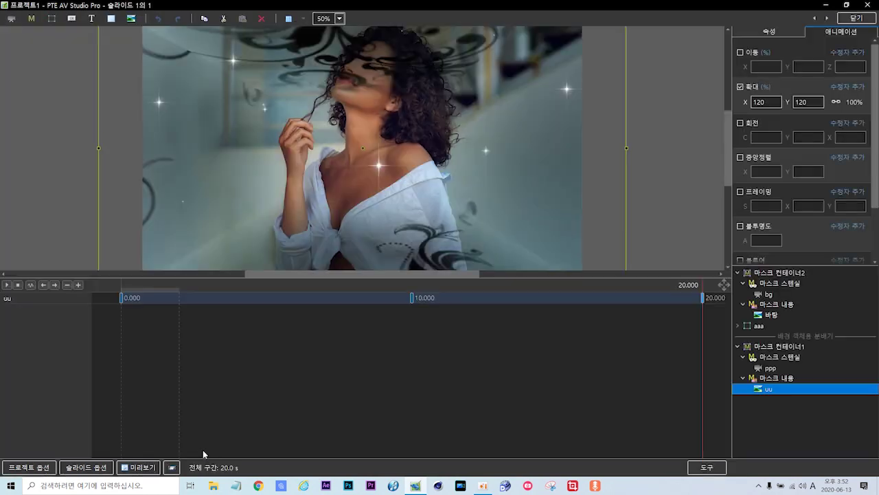
# Change the scale (확대) in uu's 10-second keyframe to 130%
pyautogui.click(411, 298)
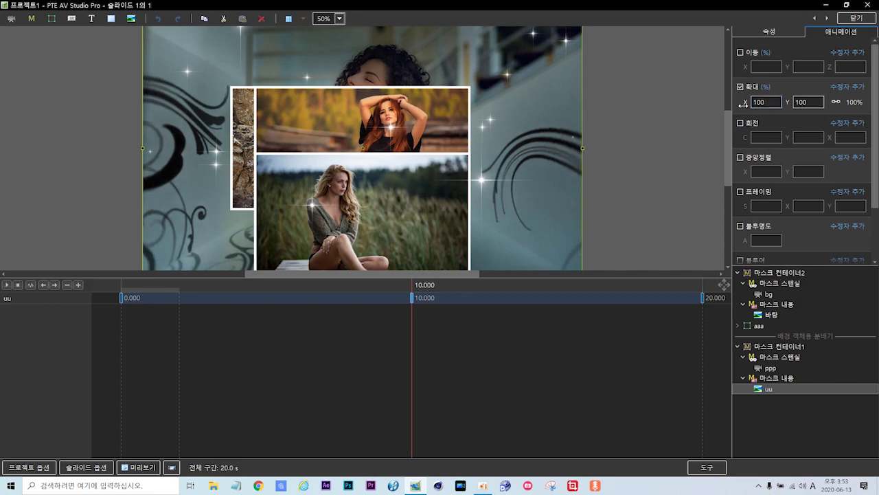
pyautogui.click(121, 297)
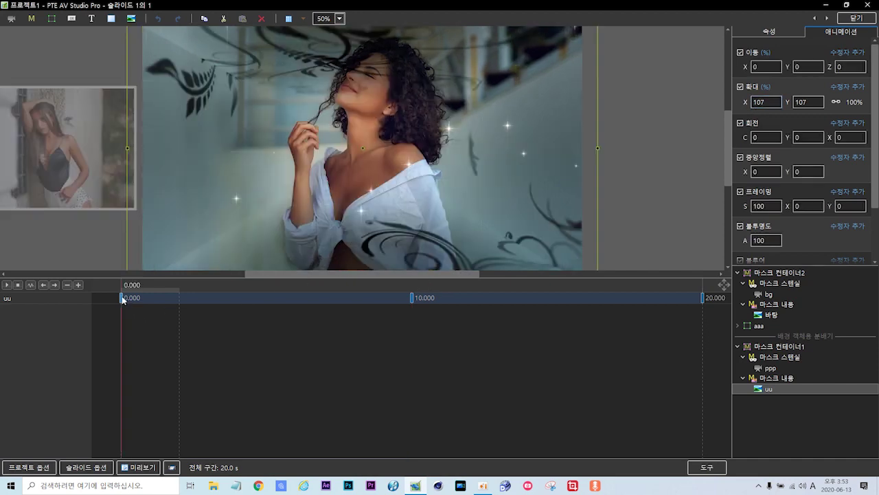
pyautogui.click(412, 299)
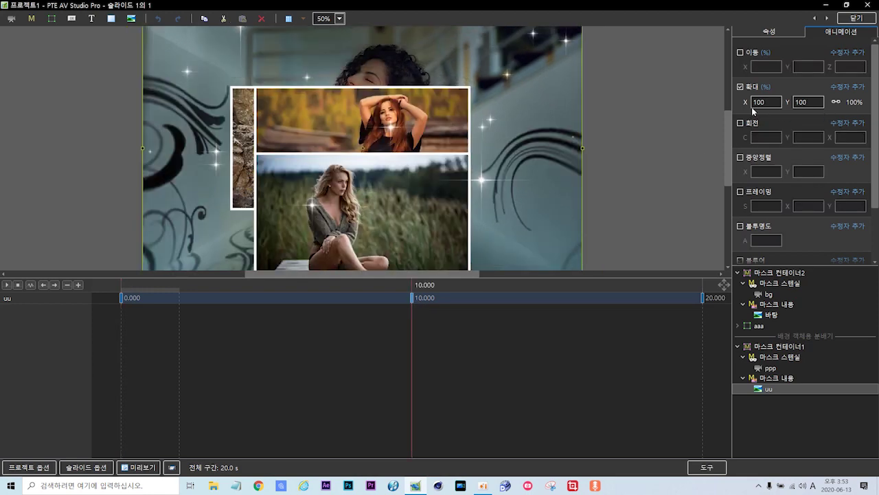
pyautogui.moveTo(745, 103); pyautogui.dragTo(759, 102)
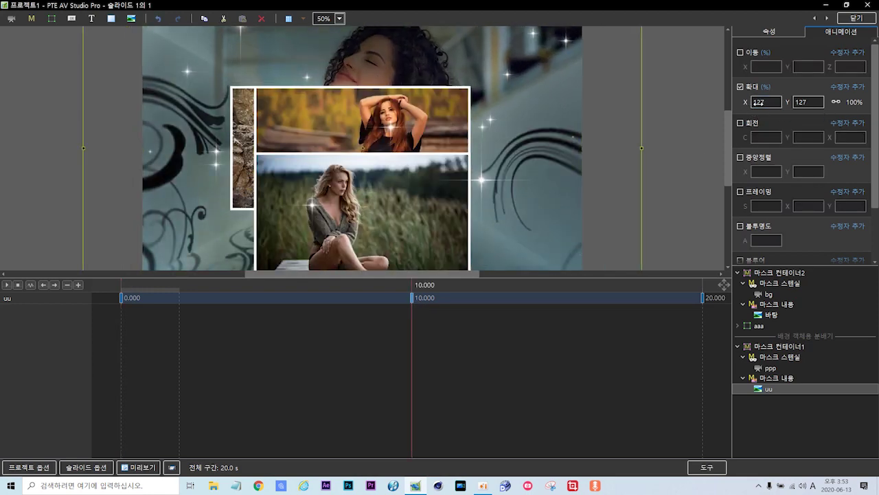
# Play the slide from the beginning outside the object editor, pause it at about 12.5 s and reopen the editor
pyautogui.click(856, 18)
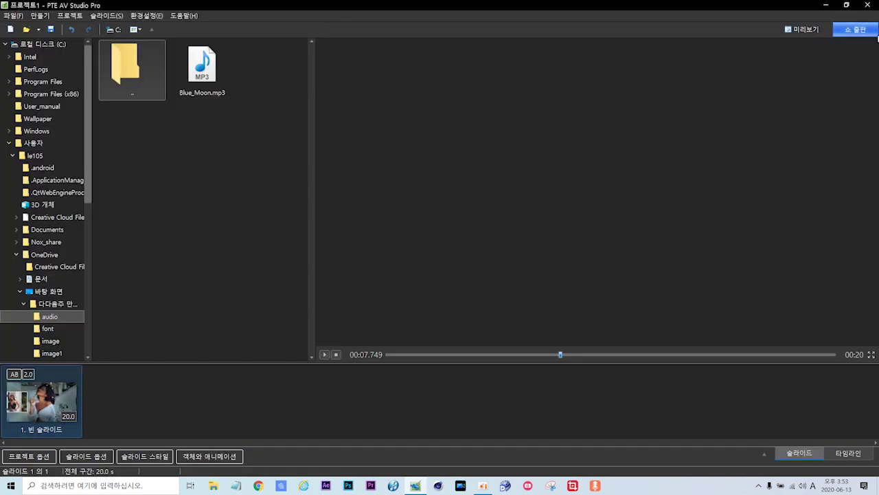
pyautogui.moveTo(561, 356); pyautogui.dragTo(364, 356)
pyautogui.click(326, 354)
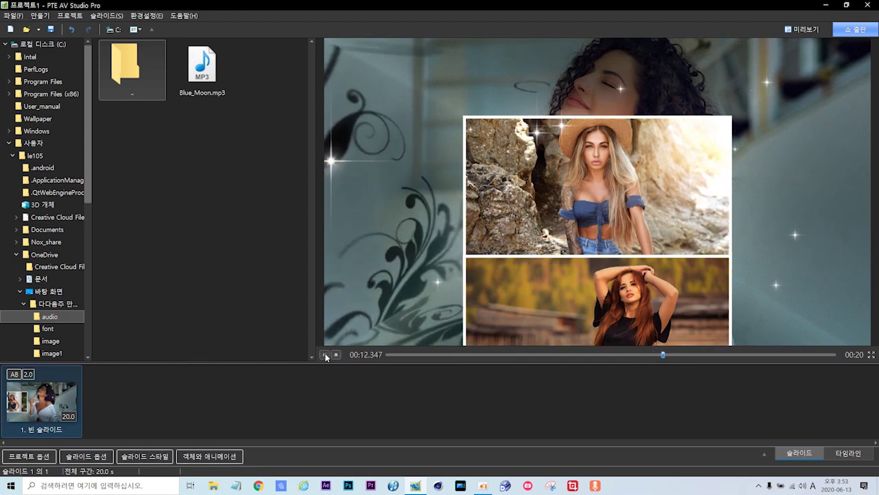
pyautogui.press('space')
pyautogui.click(218, 457)
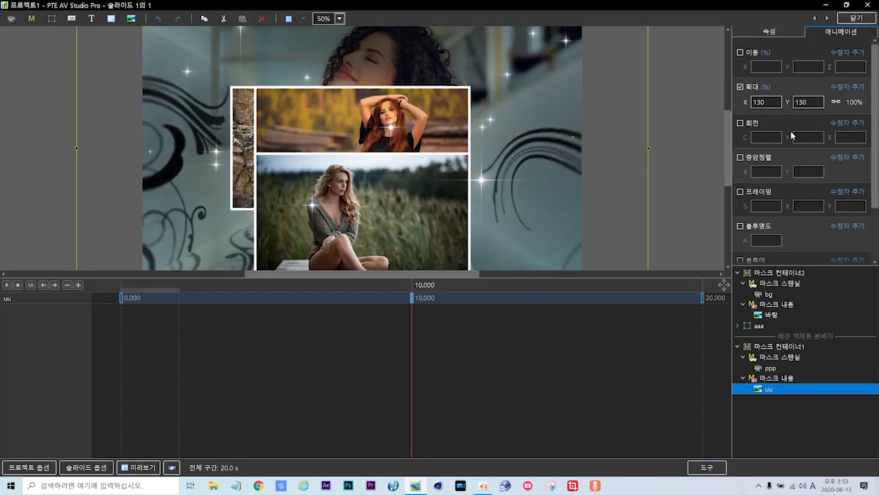
# Enable the position (이동) in uu's 10-second keyframe
pyautogui.click(412, 299)
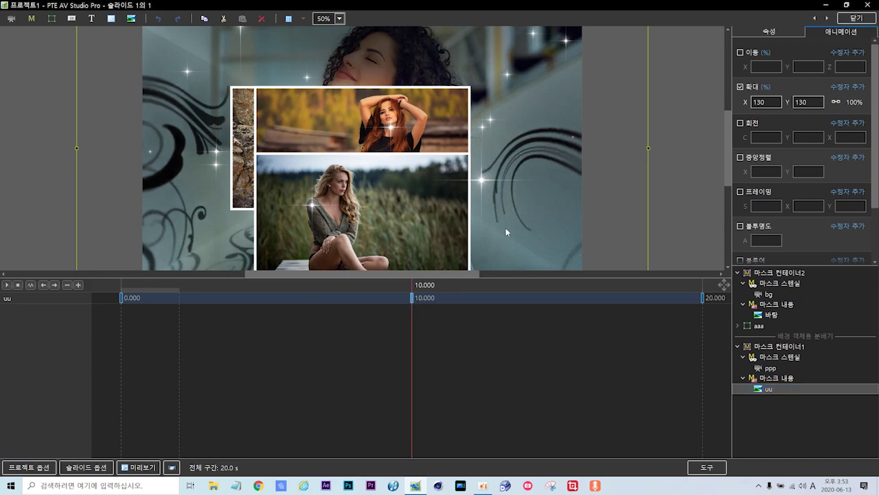
pyautogui.click(740, 52)
pyautogui.click(519, 140)
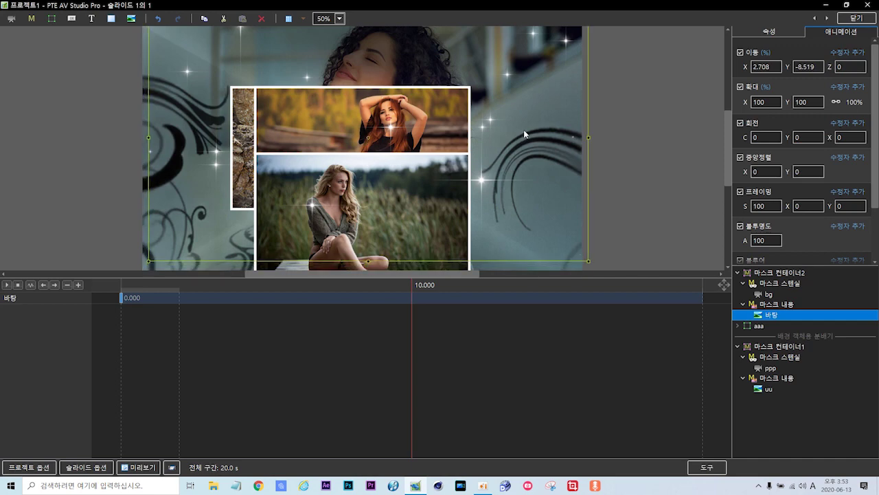
pyautogui.moveTo(523, 130); pyautogui.dragTo(536, 126)
pyautogui.hotkey('ctrl', 'z')
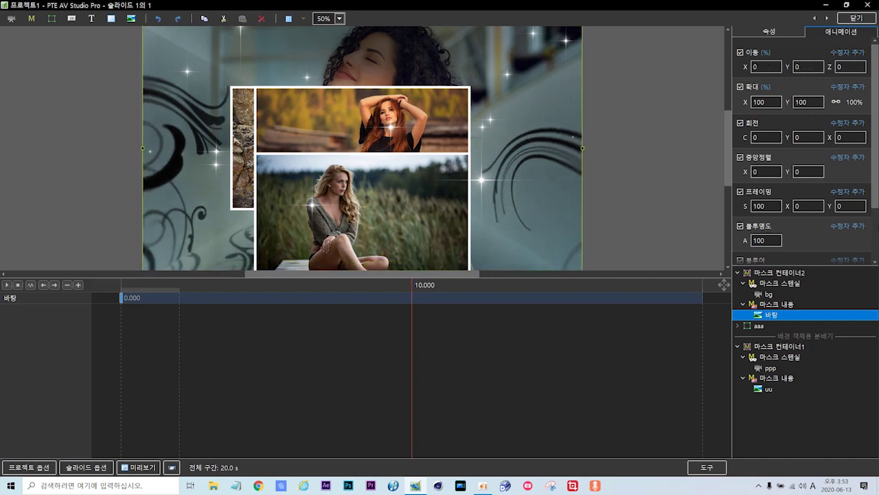
# Select the image uu again and set its position (이동) at 10 seconds to X 7 and Y 9
pyautogui.click(764, 389)
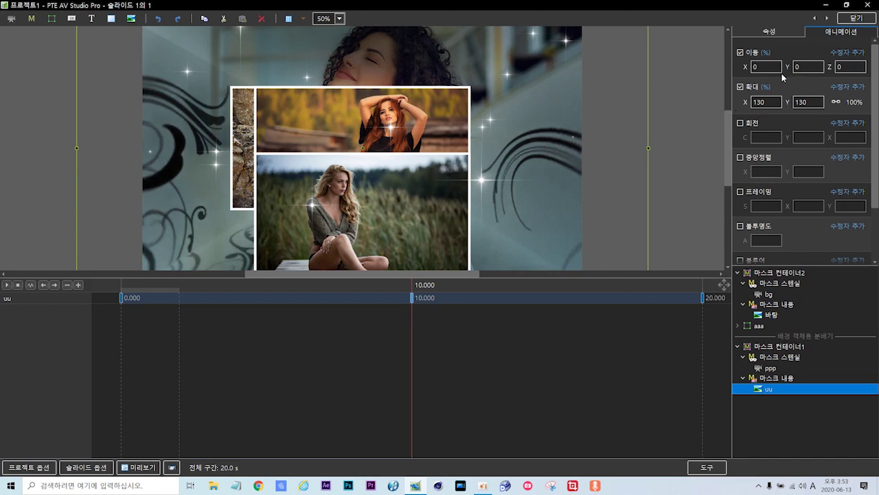
pyautogui.moveTo(785, 68)
pyautogui.mouseDown()
pyautogui.moveTo(793, 66)
pyautogui.moveTo(746, 66)
pyautogui.mouseUp()
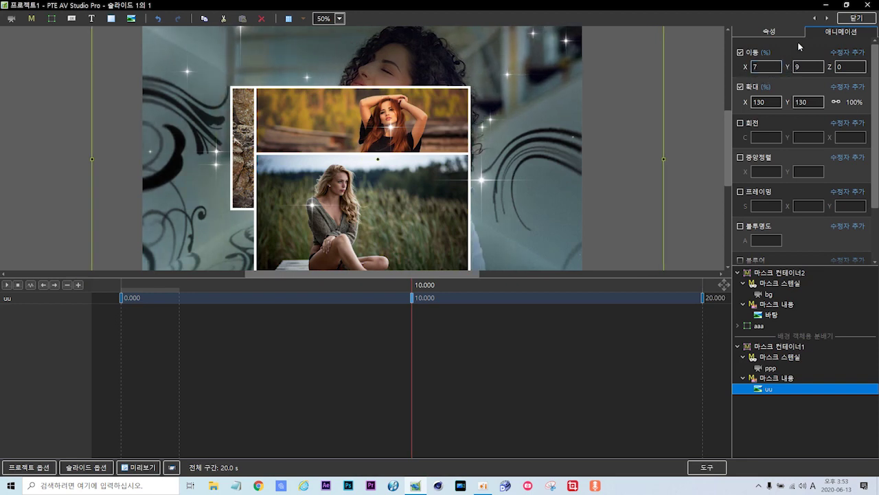
# Close the object editor, play the slide from the beginning and pause it at about 14.5 s
pyautogui.click(856, 18)
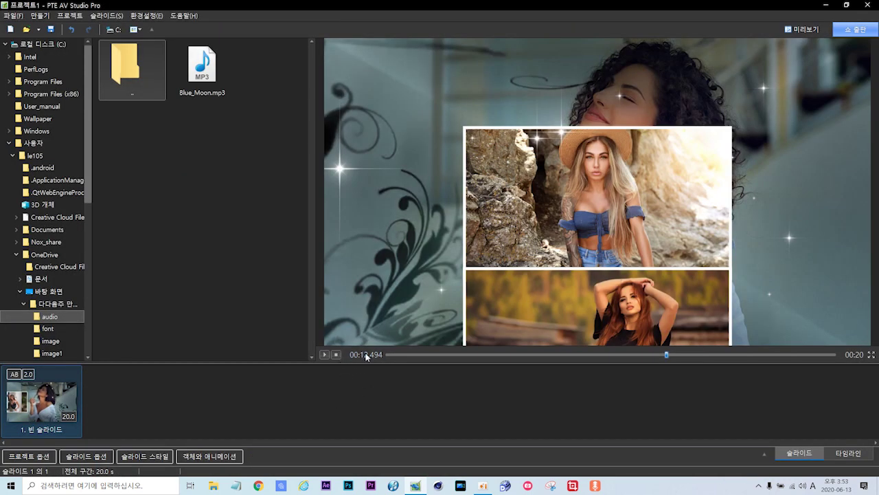
pyautogui.moveTo(665, 355); pyautogui.dragTo(326, 356)
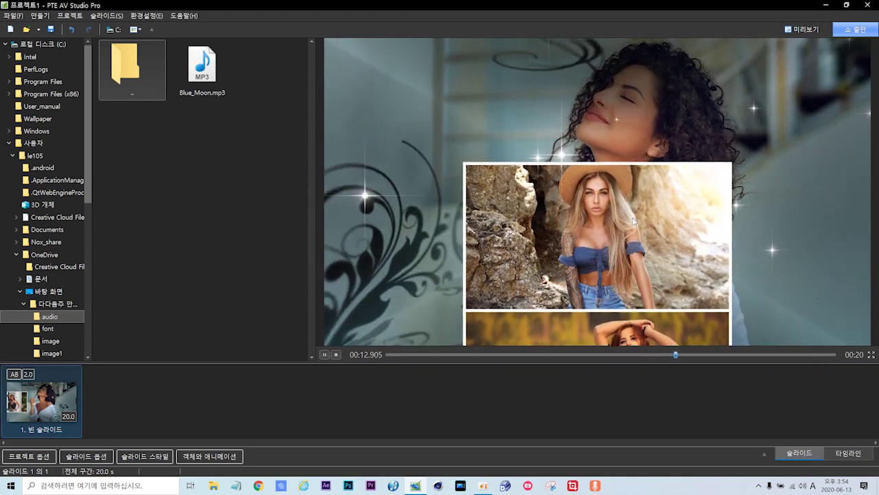
pyautogui.click(324, 355)
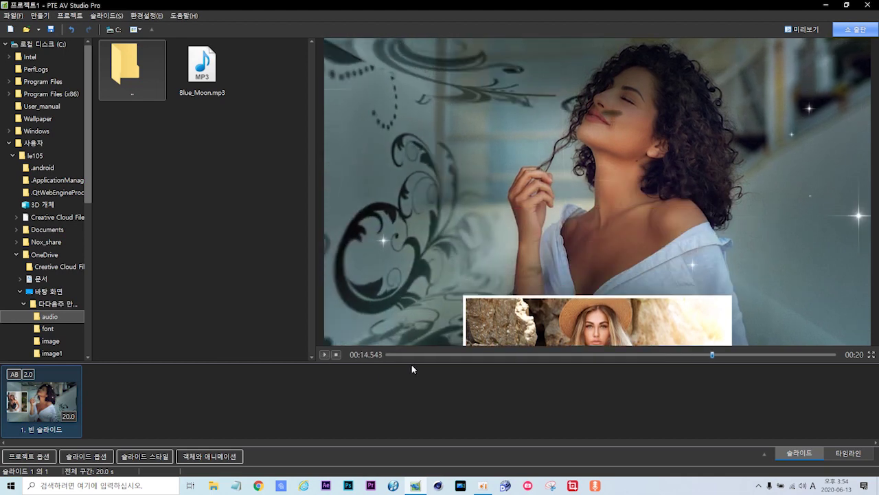
# In the timeline view, add Blue_Moon.mp3 below the slide and fade its volume down to zero between about 17 s and 20 s
pyautogui.click(849, 453)
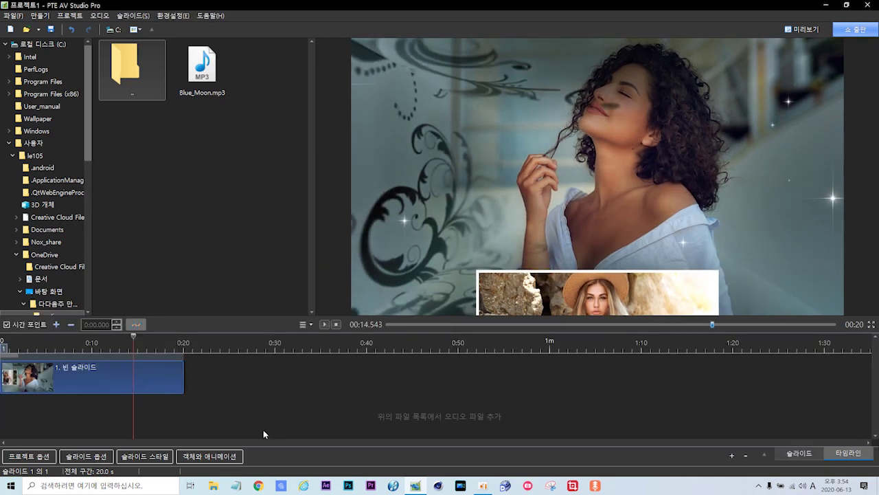
pyautogui.moveTo(207, 69); pyautogui.dragTo(50, 415)
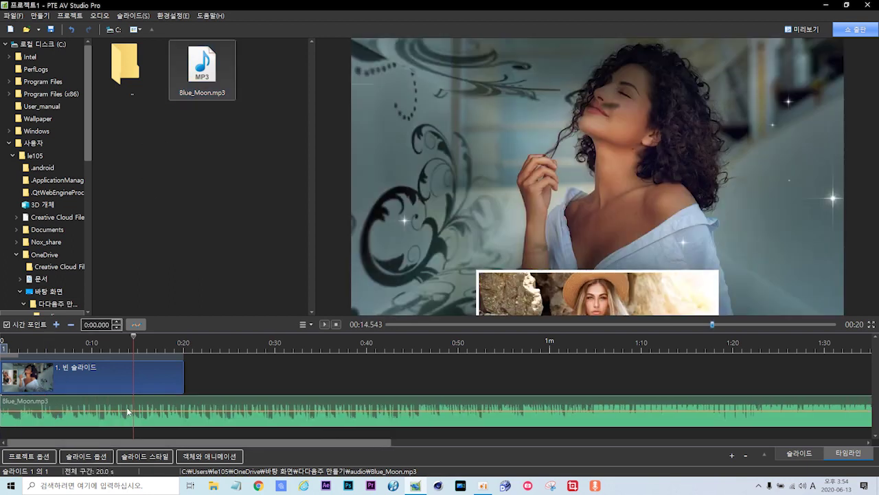
pyautogui.click(158, 411)
pyautogui.moveTo(184, 413); pyautogui.dragTo(184, 437)
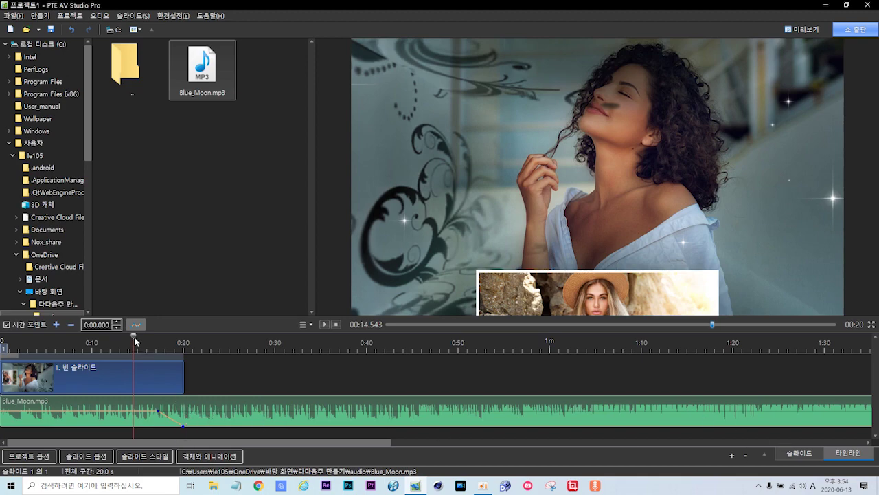
# Play the slide with its music from the beginning of the timeline and pause at about 19.5 s
pyautogui.moveTo(134, 336); pyautogui.dragTo(3, 353)
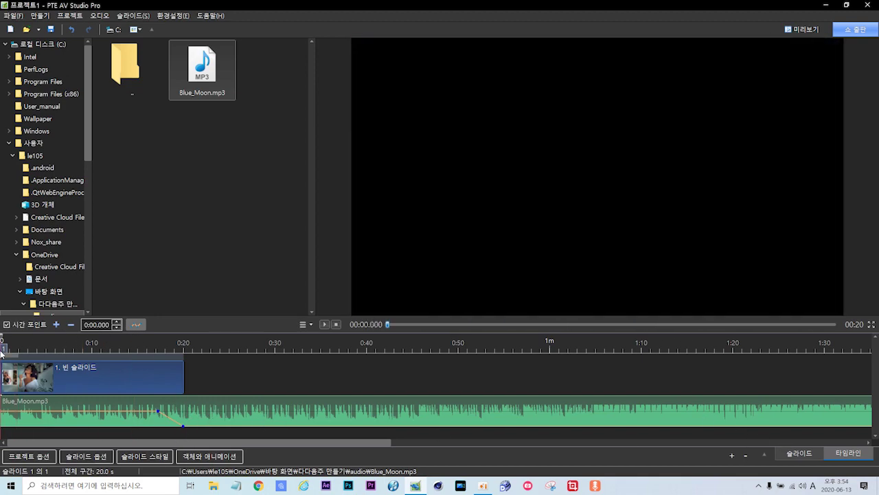
pyautogui.click(324, 324)
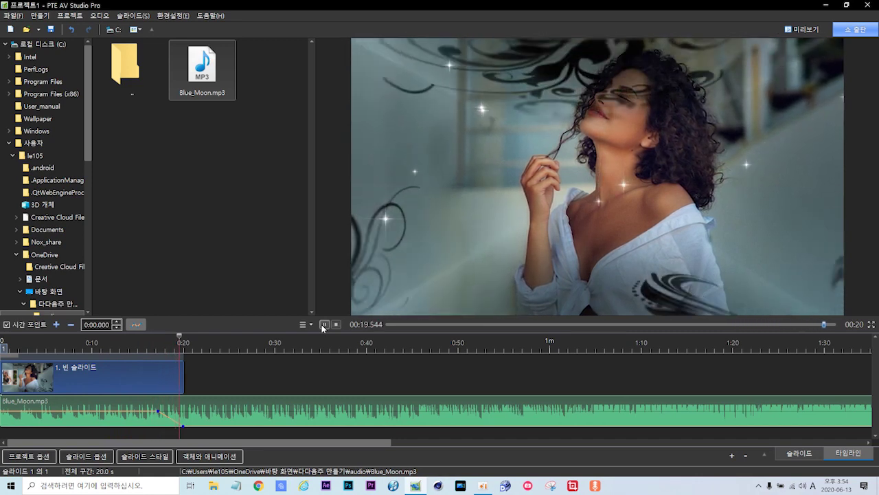
pyautogui.click(324, 324)
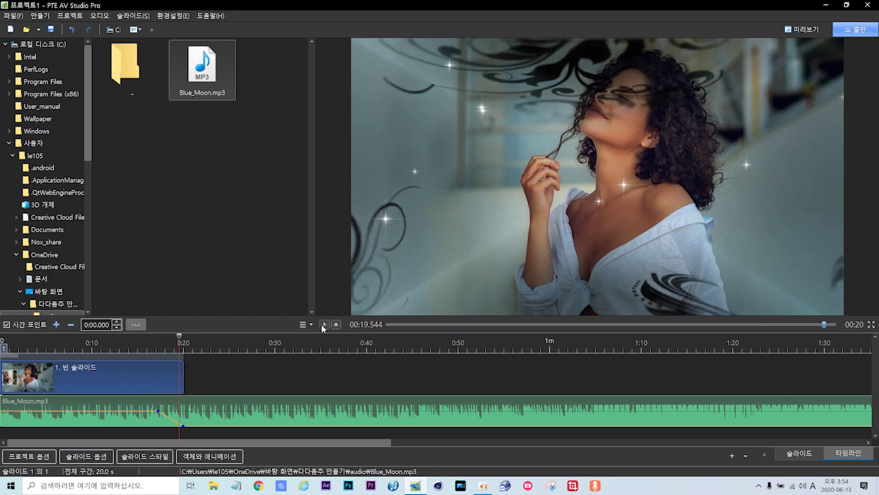